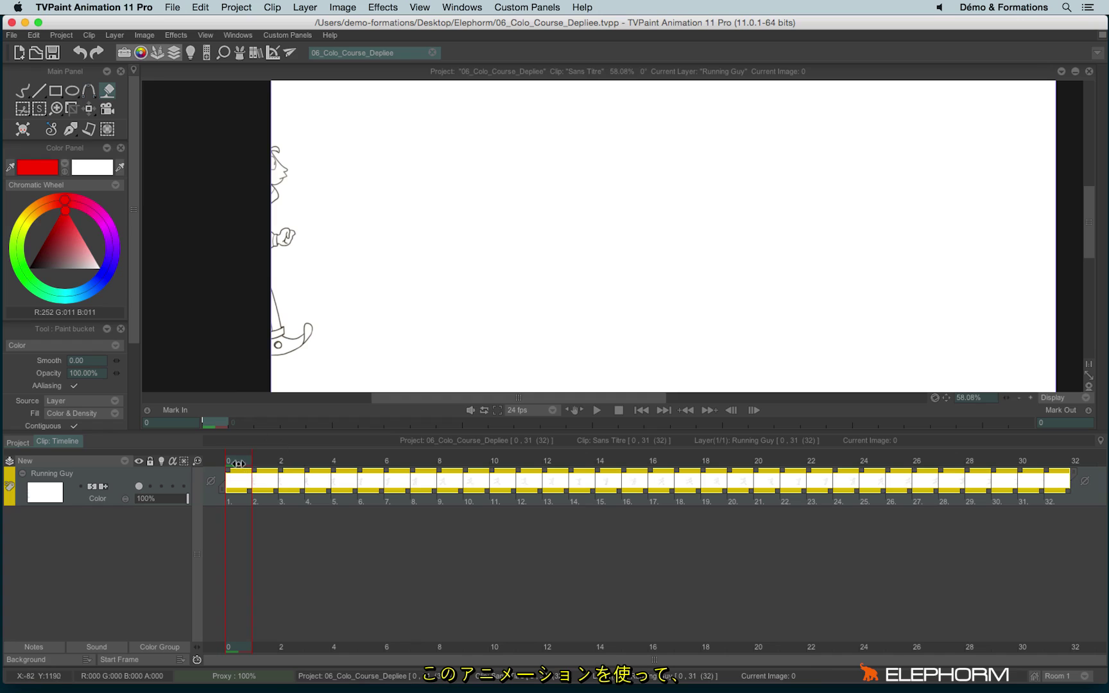
Scrub through the running animation and test a red jacket fill on the line layer, then undo it
{"action": "left_click", "coordinate": [423, 478]}
{"action": "mouse_move", "coordinate": [463, 475]}
{"action": "left_mouse_down"}
{"action": "mouse_move", "coordinate": [863, 478]}
{"action": "mouse_move", "coordinate": [263, 485]}
{"action": "mouse_move", "coordinate": [512, 501]}
{"action": "left_mouse_up"}
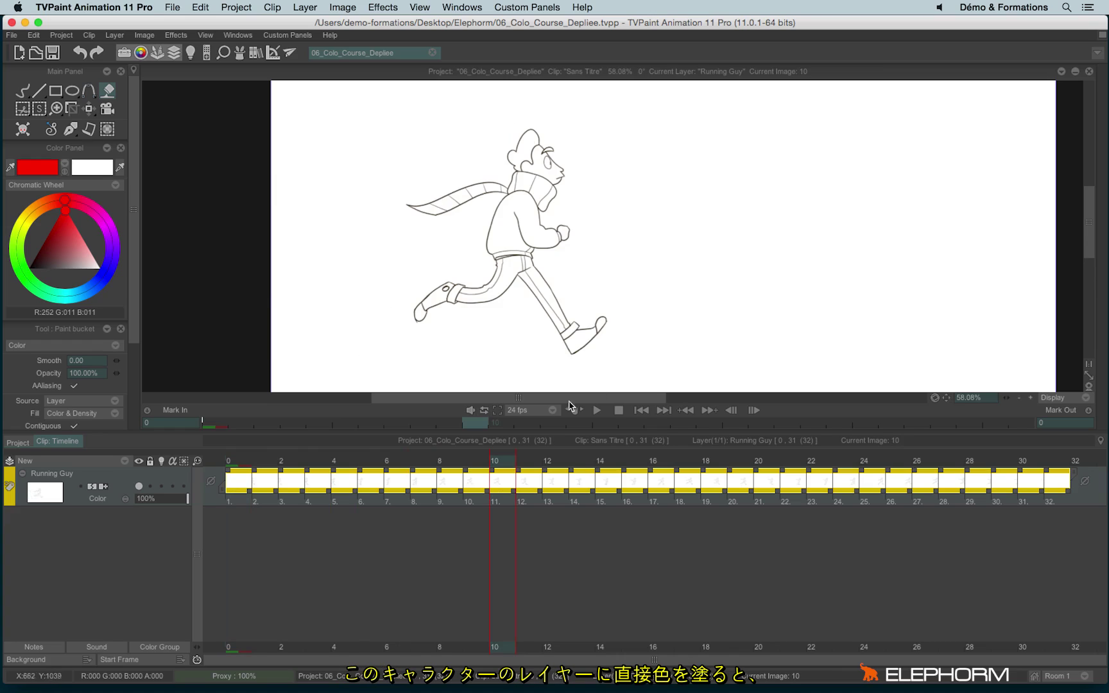
{"action": "left_click", "coordinate": [500, 248]}
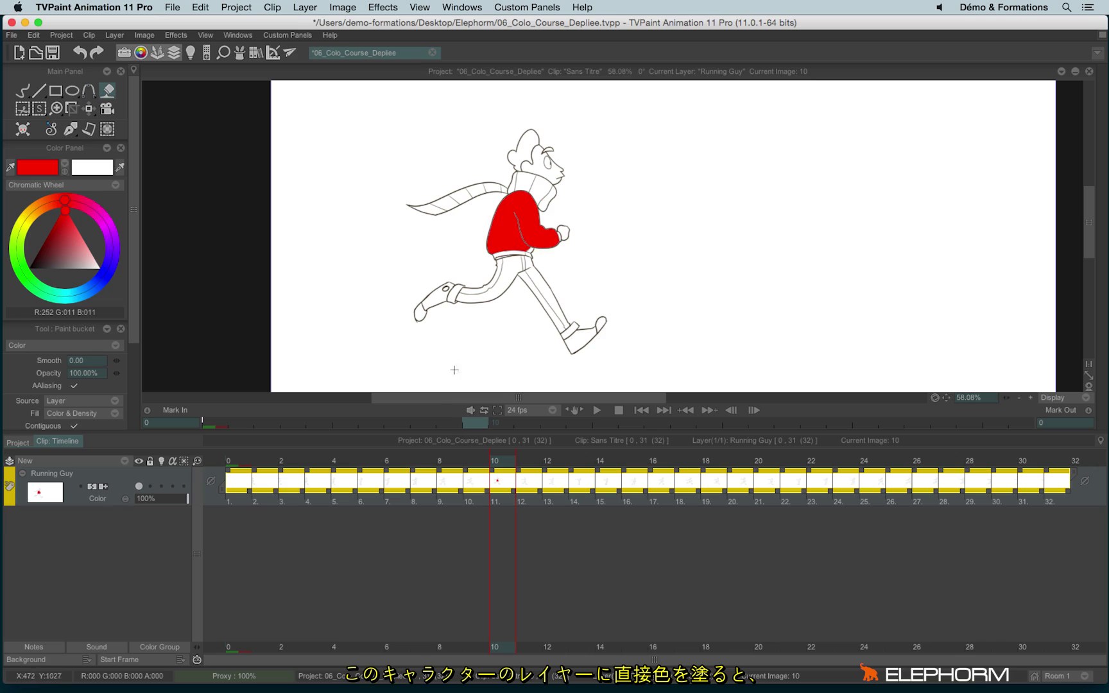
{"action": "scroll", "coordinate": [505, 204], "scroll_direction": "up", "scroll_amount": 5}
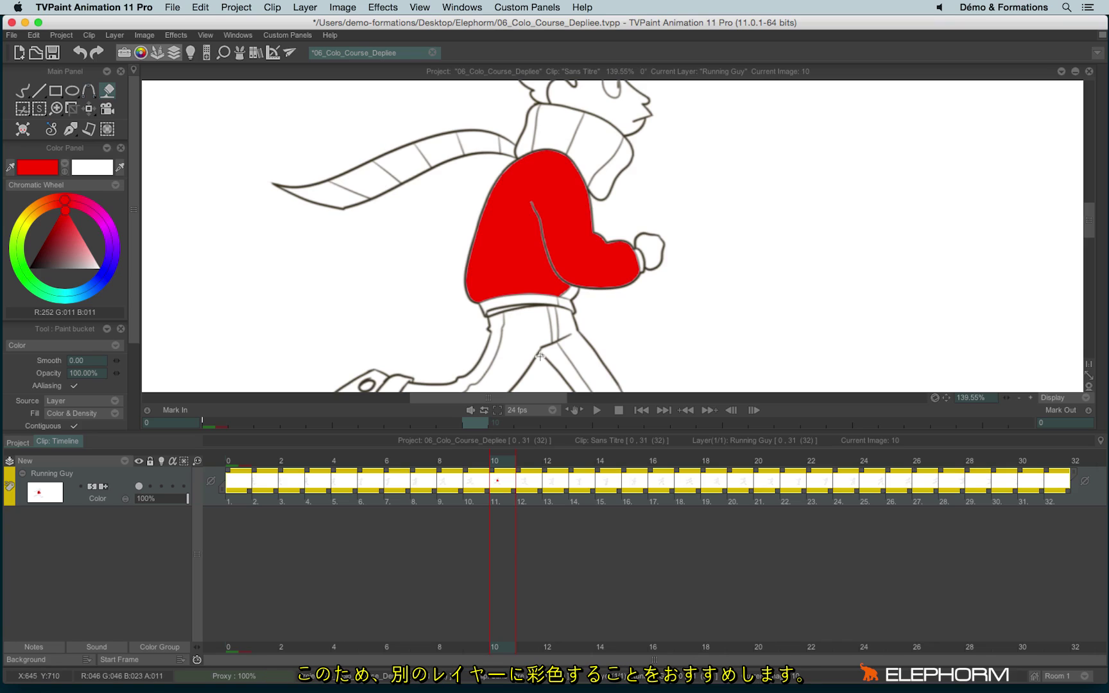
{"action": "key", "text": "ctrl+z"}
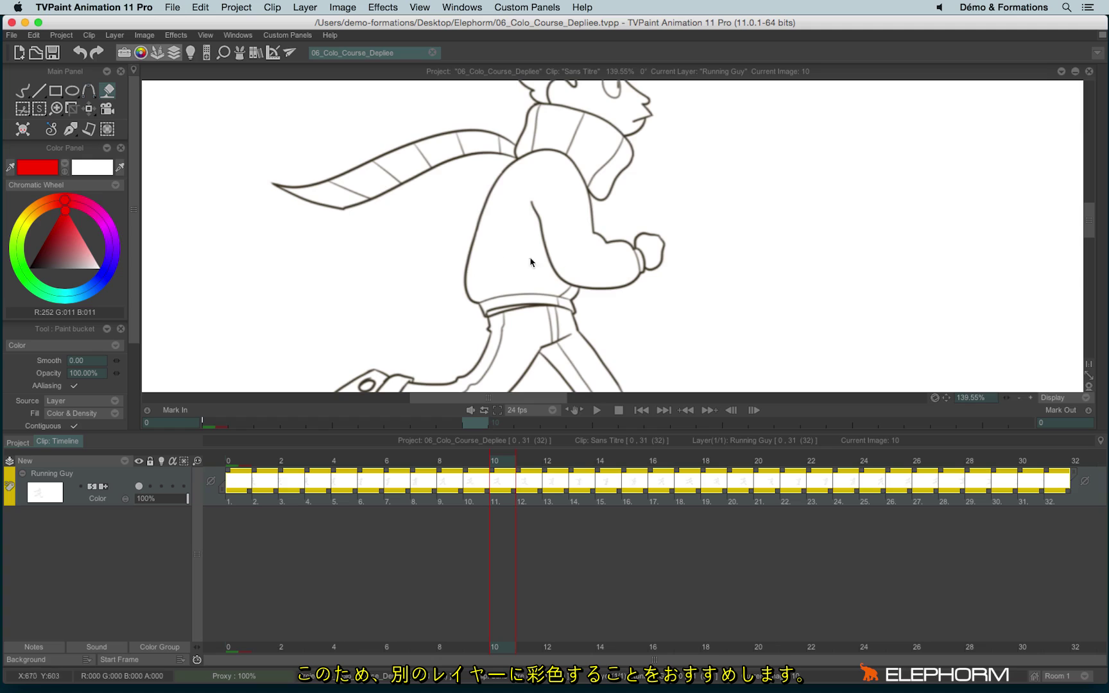
{"action": "scroll", "coordinate": [562, 179], "scroll_direction": "down", "scroll_amount": 4}
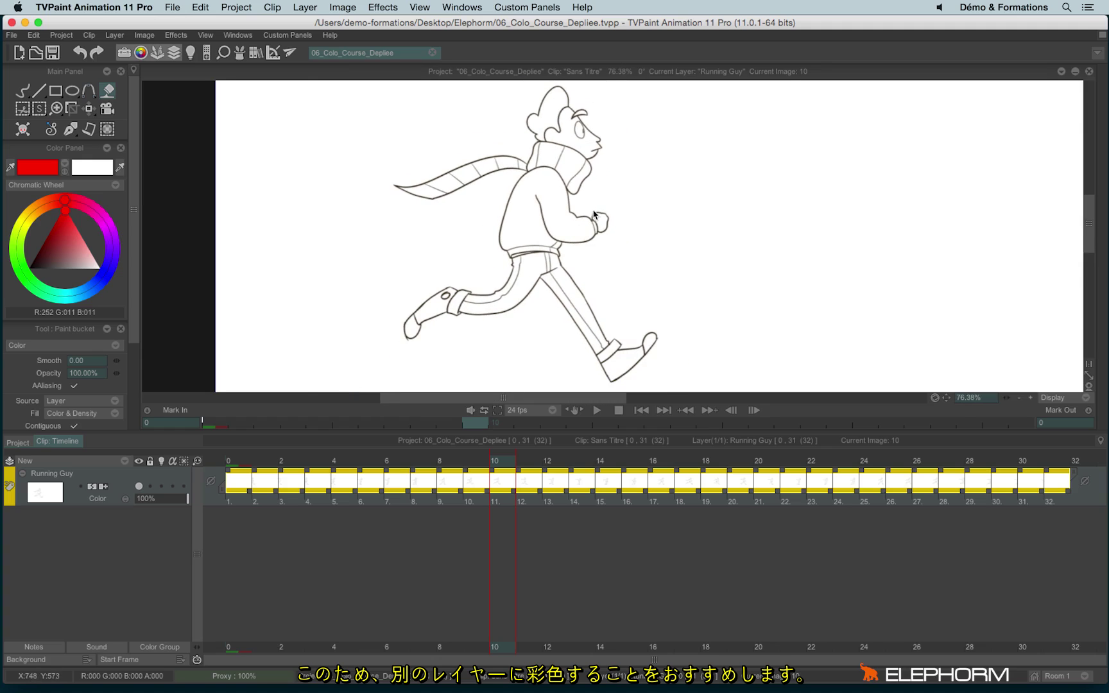
{"action": "scroll", "coordinate": [596, 214], "scroll_direction": "down", "scroll_amount": 2}
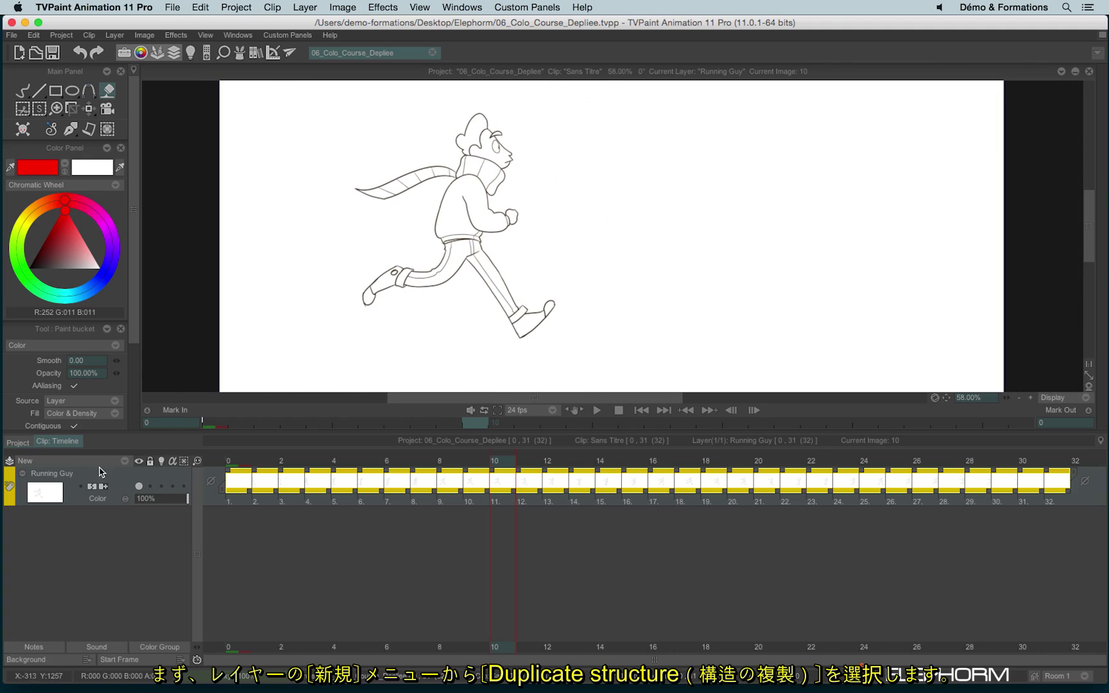
Create a Duplicate Structure layer of Running Guy and place it beneath Running Guy
{"action": "left_click", "coordinate": [102, 461]}
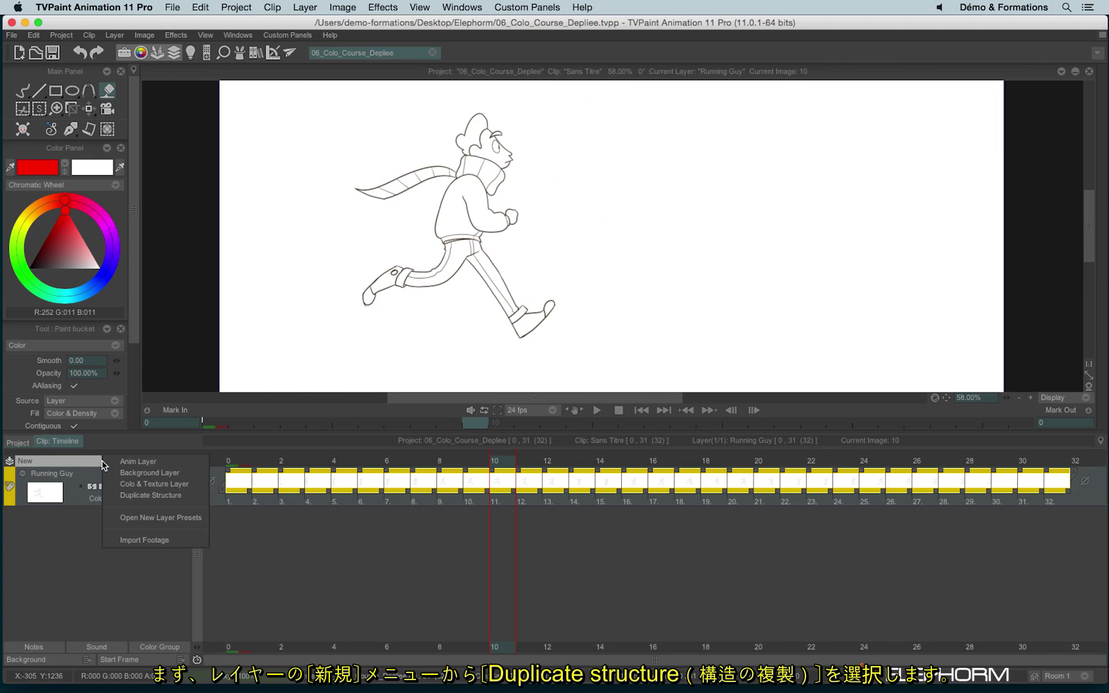
{"action": "left_click", "coordinate": [190, 499]}
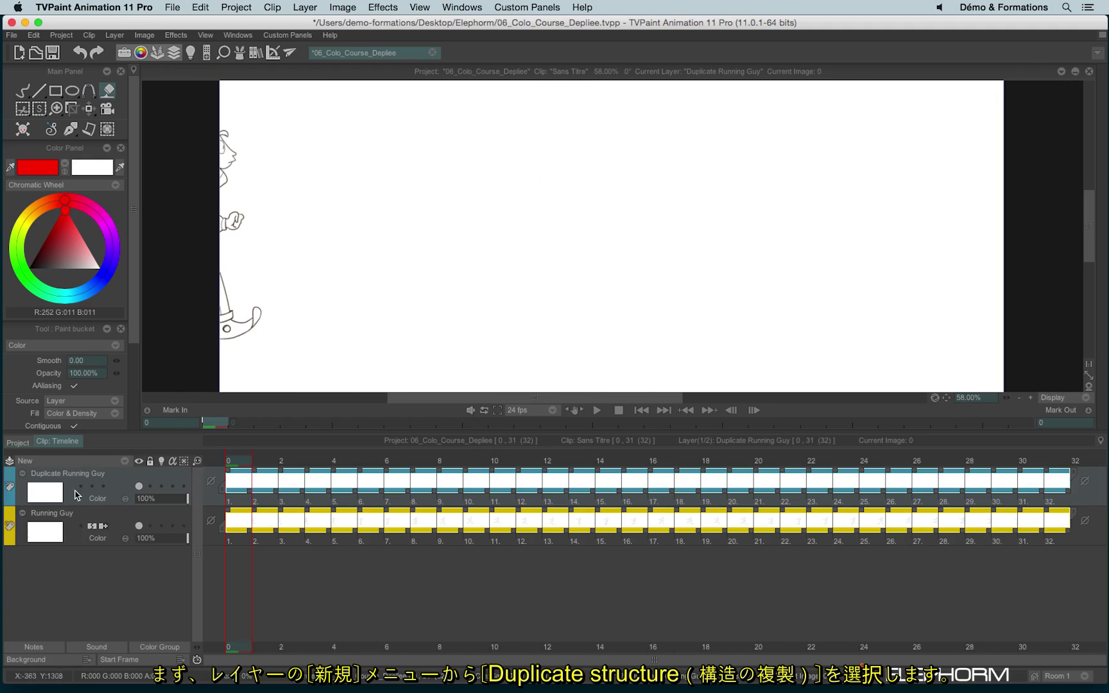
{"action": "left_click_drag", "start_coordinate": [74, 472], "coordinate": [89, 572]}
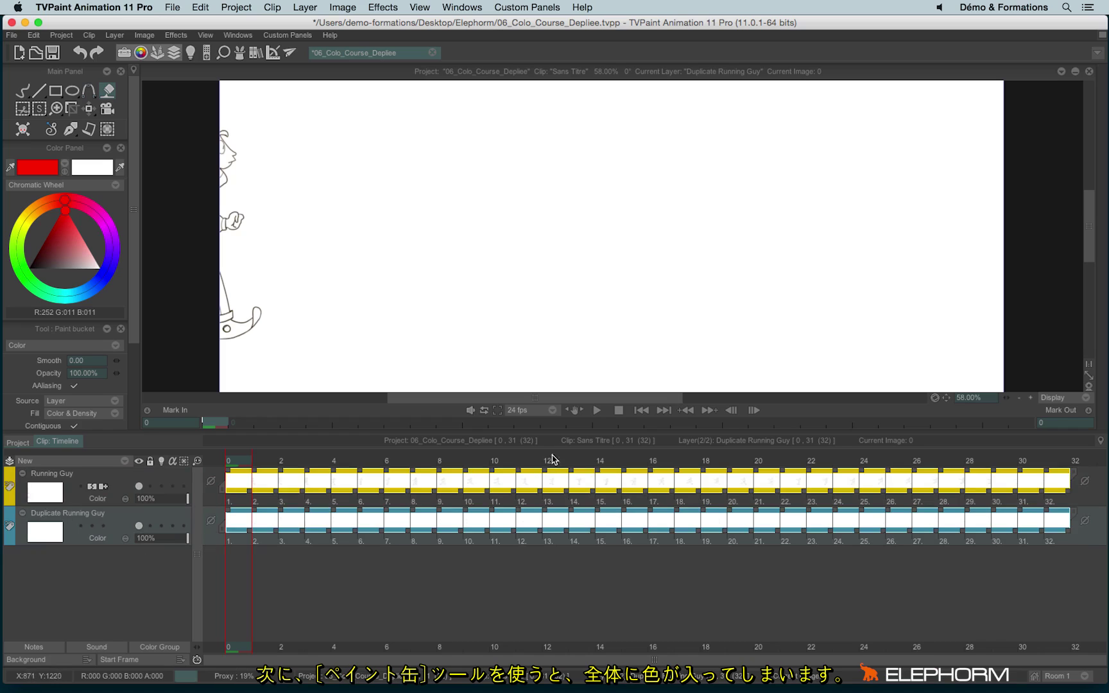
On frame 12, float the Paint bucket panel over the canvas, undoing the test full-canvas red fills
{"action": "left_click", "coordinate": [531, 511]}
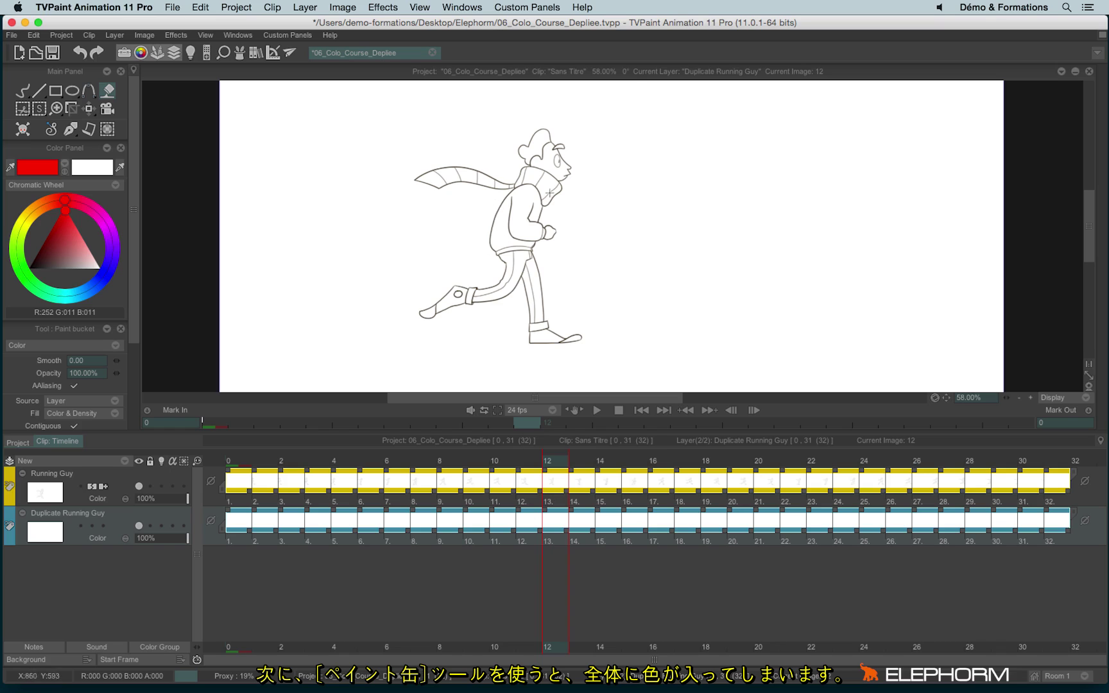
{"action": "left_click", "coordinate": [499, 233]}
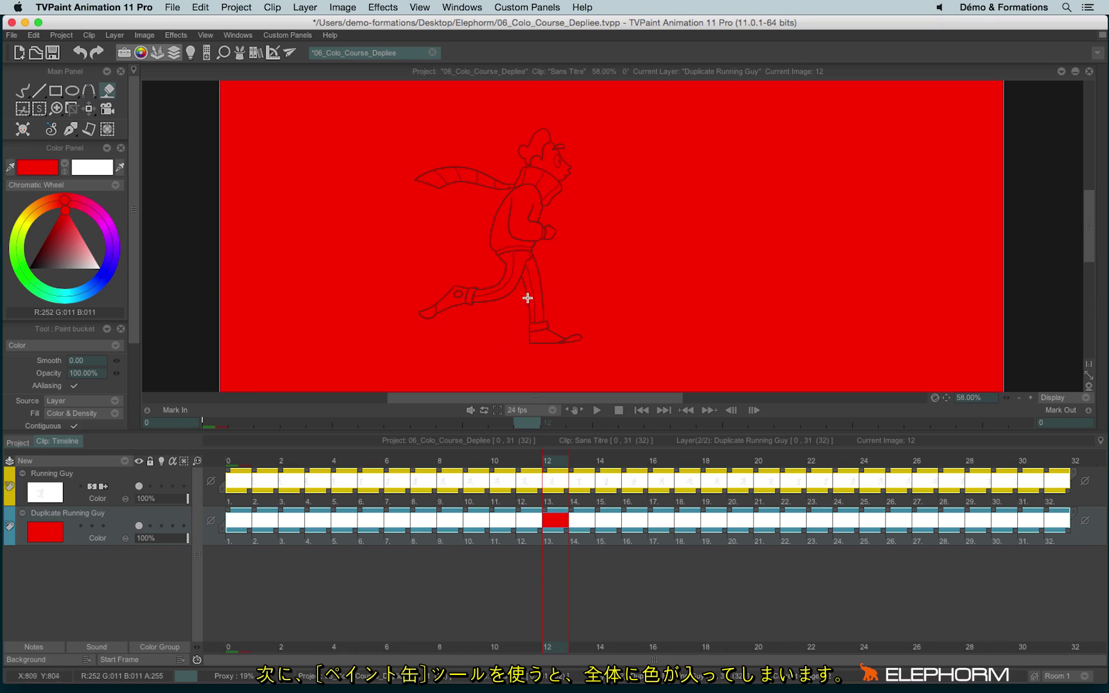
{"action": "key", "text": "super+z"}
{"action": "mouse_move", "coordinate": [45, 328]}
{"action": "left_mouse_down"}
{"action": "mouse_move", "coordinate": [197, 118]}
{"action": "mouse_move", "coordinate": [170, 90]}
{"action": "mouse_move", "coordinate": [117, 93]}
{"action": "left_mouse_up"}
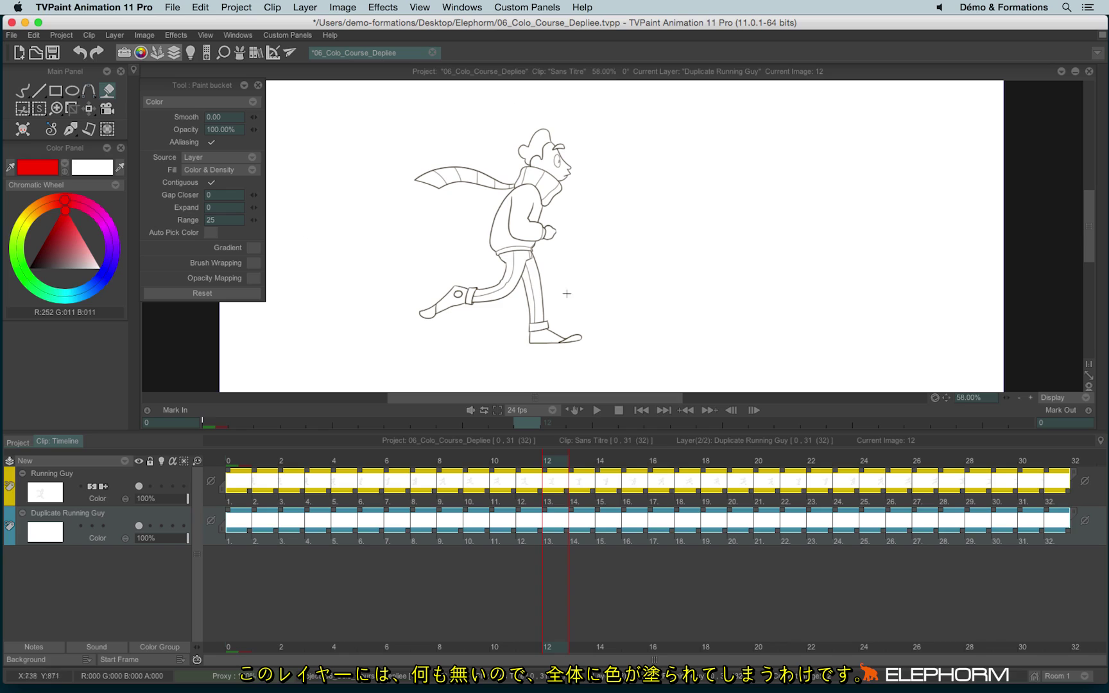
{"action": "left_click", "coordinate": [518, 227]}
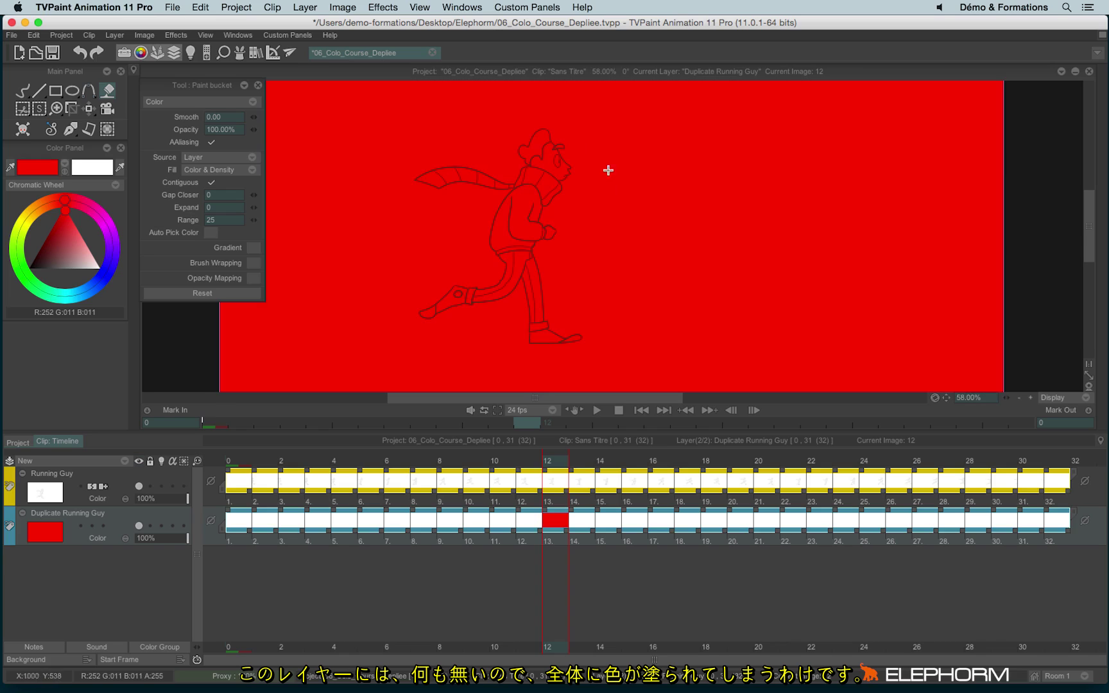
{"action": "key", "text": "super+z"}
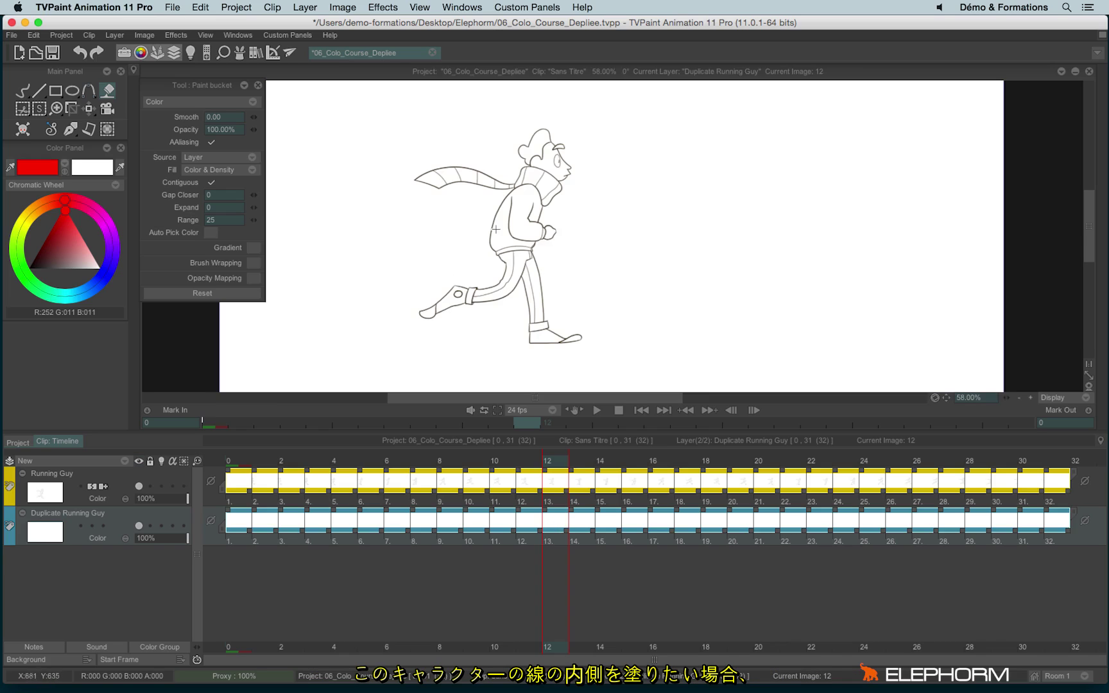
{"action": "scroll", "coordinate": [520, 236], "scroll_direction": "up", "scroll_amount": 4}
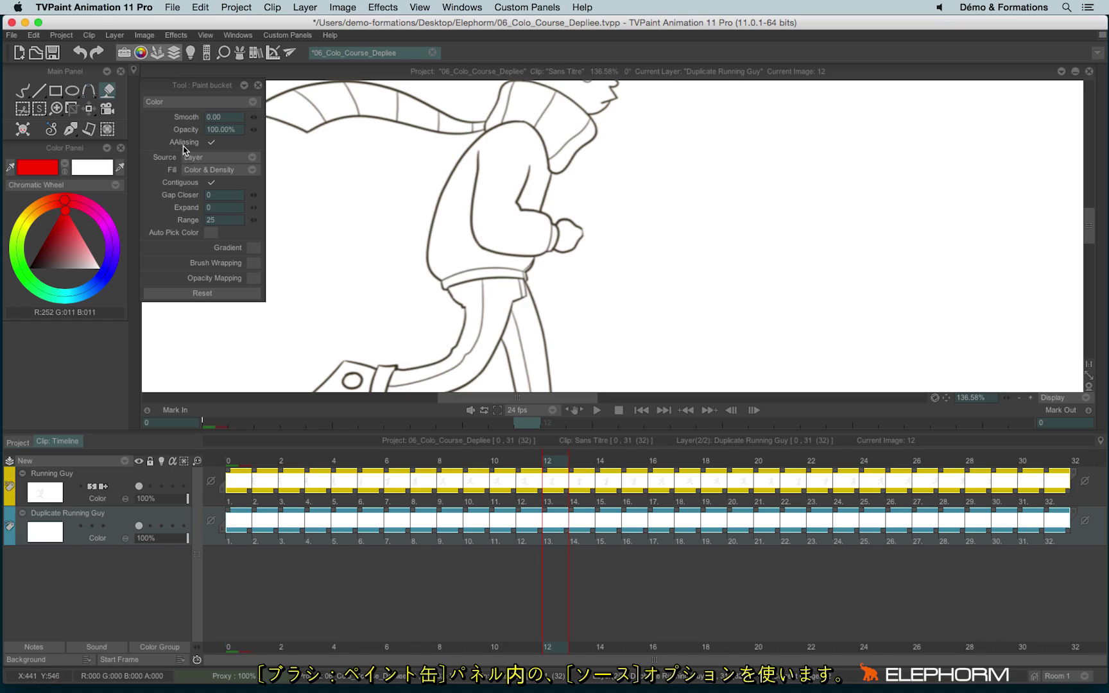
Set the Paint bucket Source to Above and fill the jacket red on the duplicate layer
{"action": "left_click", "coordinate": [190, 160]}
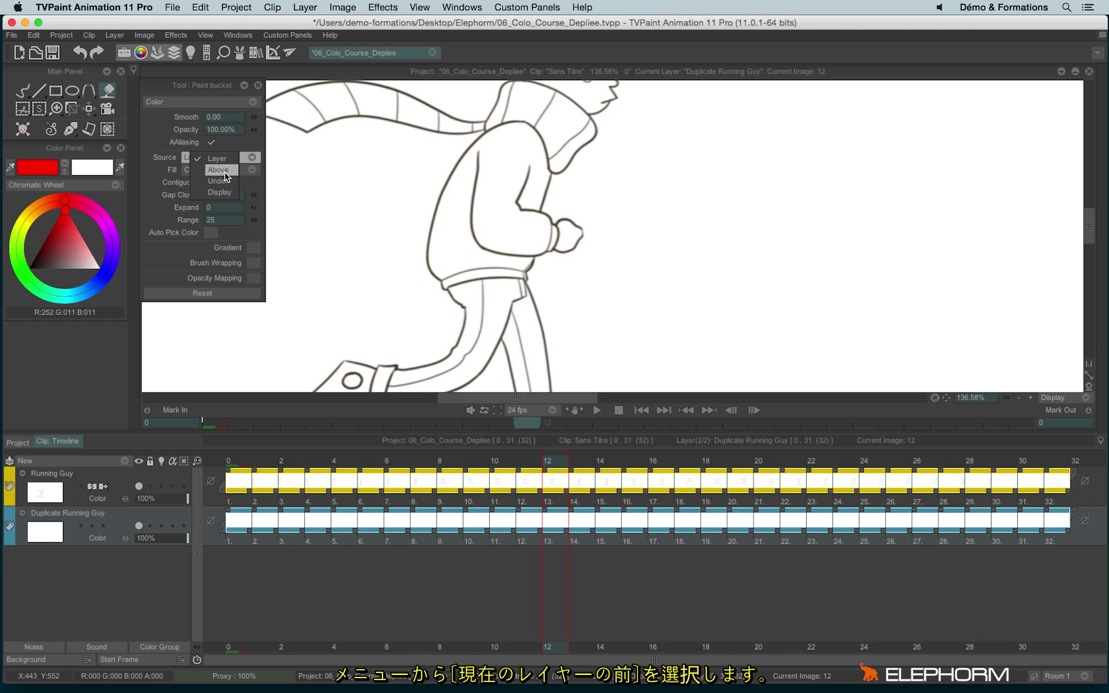
{"action": "left_click", "coordinate": [224, 171]}
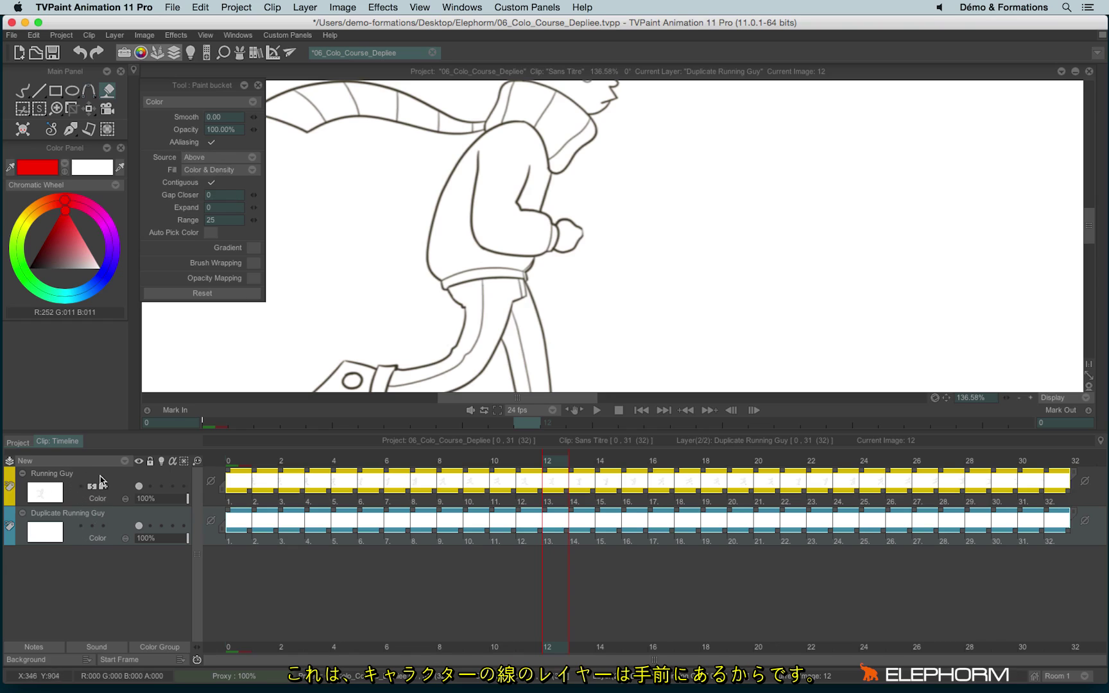
{"action": "left_click", "coordinate": [461, 230]}
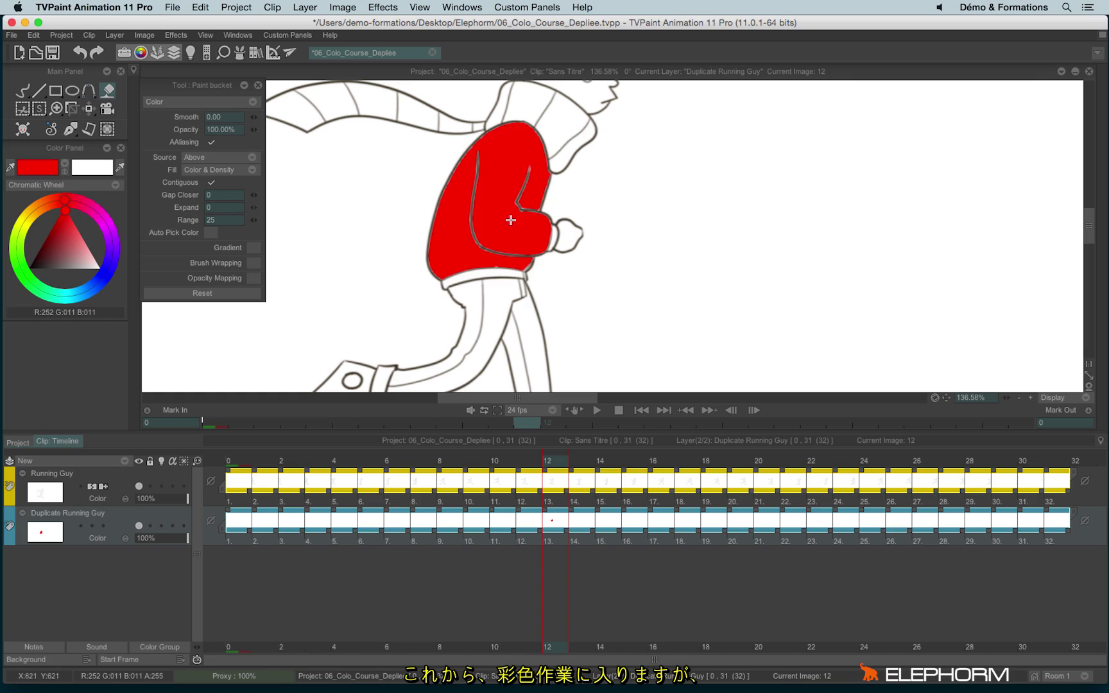
Fill the back trouser leg and both parts of the front trouser leg red
{"action": "left_click_drag", "start_coordinate": [492, 315], "coordinate": [504, 251]}
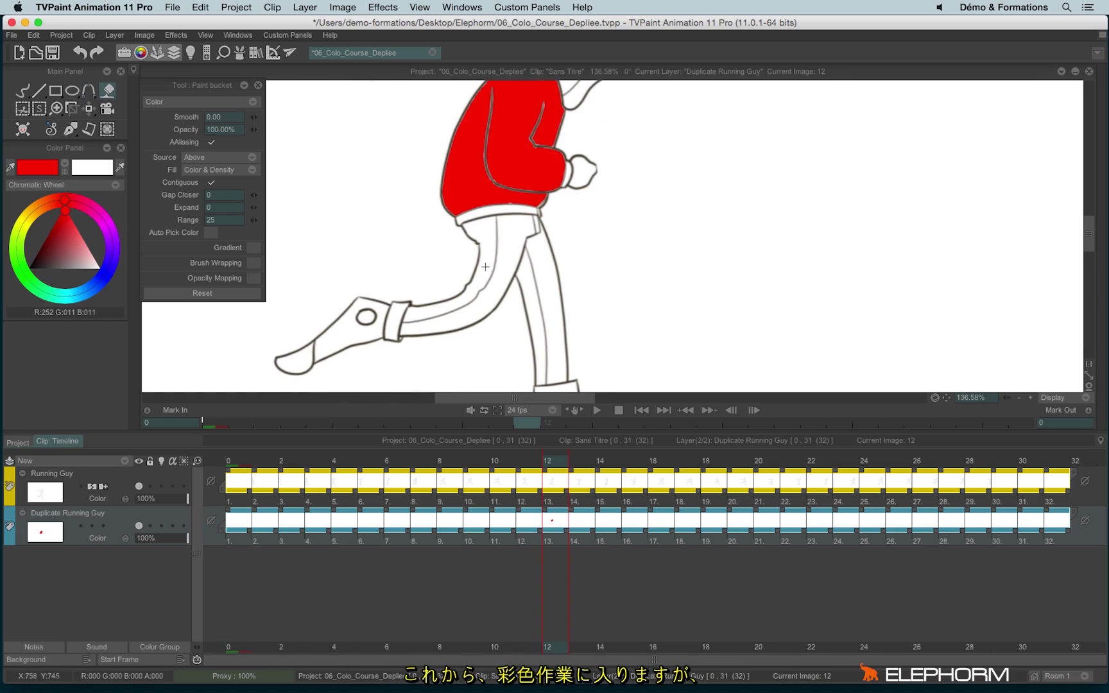
{"action": "left_click", "coordinate": [494, 276]}
{"action": "left_click", "coordinate": [530, 328]}
{"action": "left_click", "coordinate": [551, 302]}
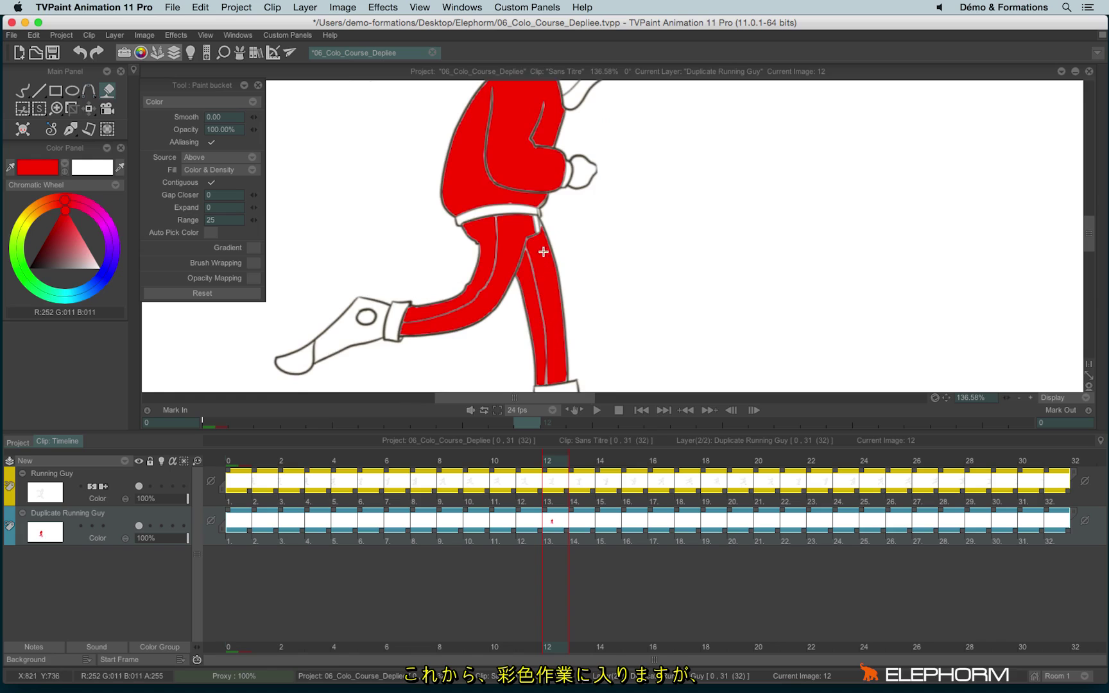
{"action": "scroll", "coordinate": [485, 220], "scroll_direction": "up", "scroll_amount": 20}
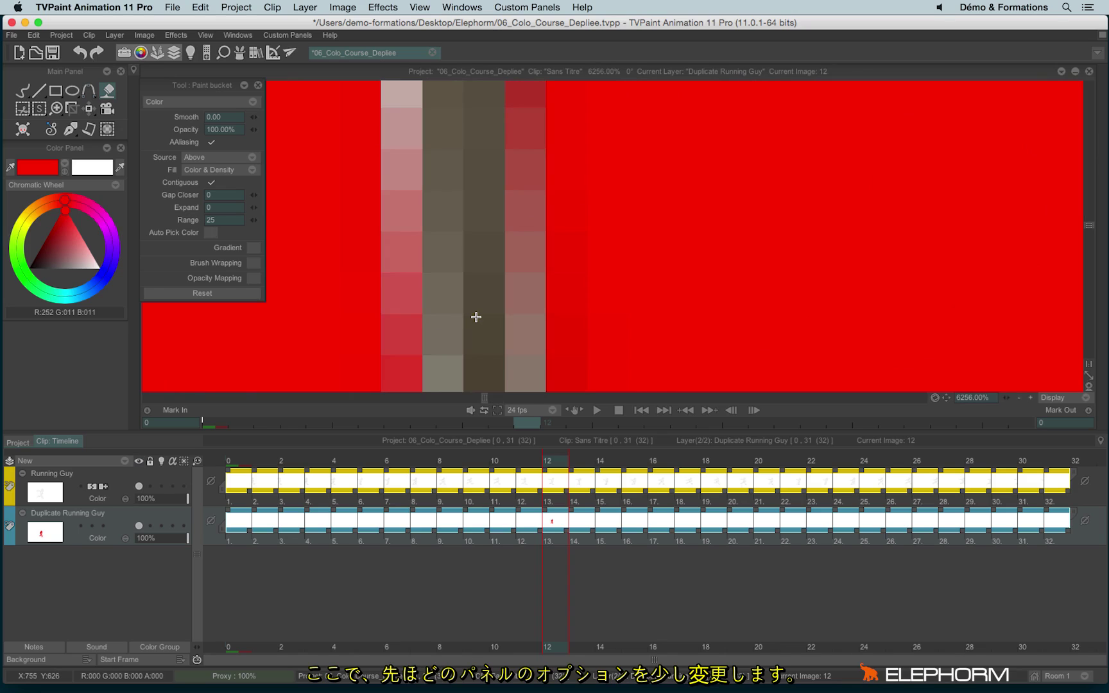
Undo the clothing fill, then test a red sweater fill with expanded edges and undo it
{"action": "key", "text": "ctrl+z"}
{"action": "scroll", "coordinate": [628, 220], "scroll_direction": "down", "scroll_amount": 10}
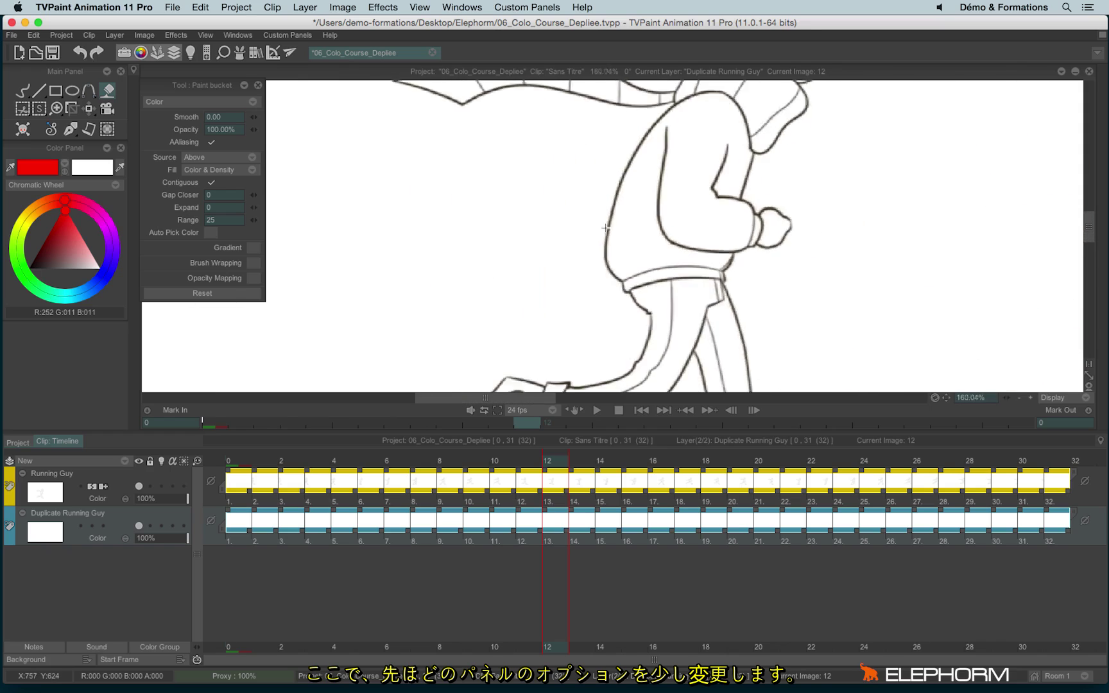
{"action": "scroll", "coordinate": [628, 221], "scroll_direction": "down", "scroll_amount": 2}
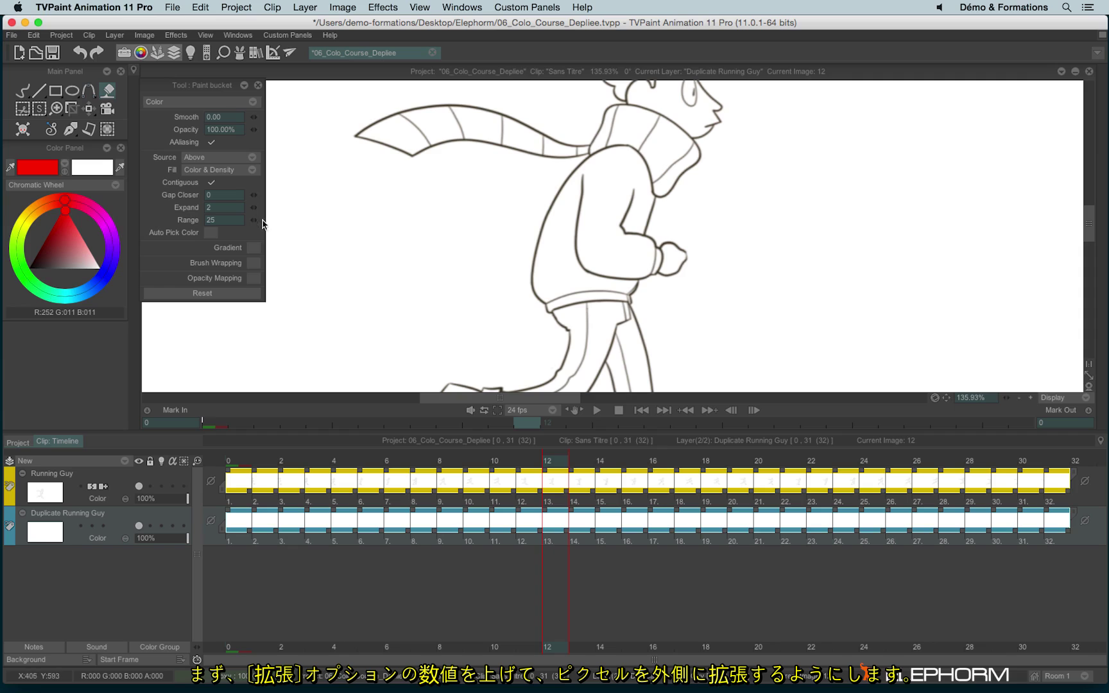
{"action": "left_click", "coordinate": [553, 252]}
{"action": "scroll", "coordinate": [755, 186], "scroll_direction": "up", "scroll_amount": 10}
{"action": "scroll", "coordinate": [845, 172], "scroll_direction": "down", "scroll_amount": 9}
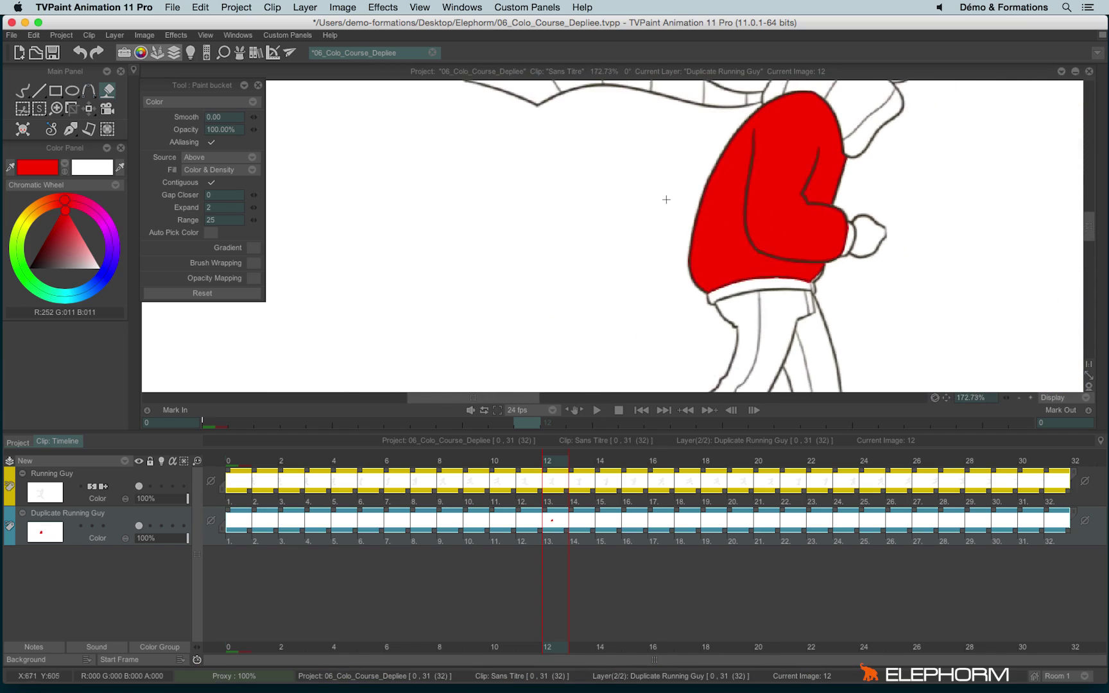
{"action": "scroll", "coordinate": [533, 226], "scroll_direction": "up", "scroll_amount": 2}
{"action": "key", "text": "ctrl+z"}
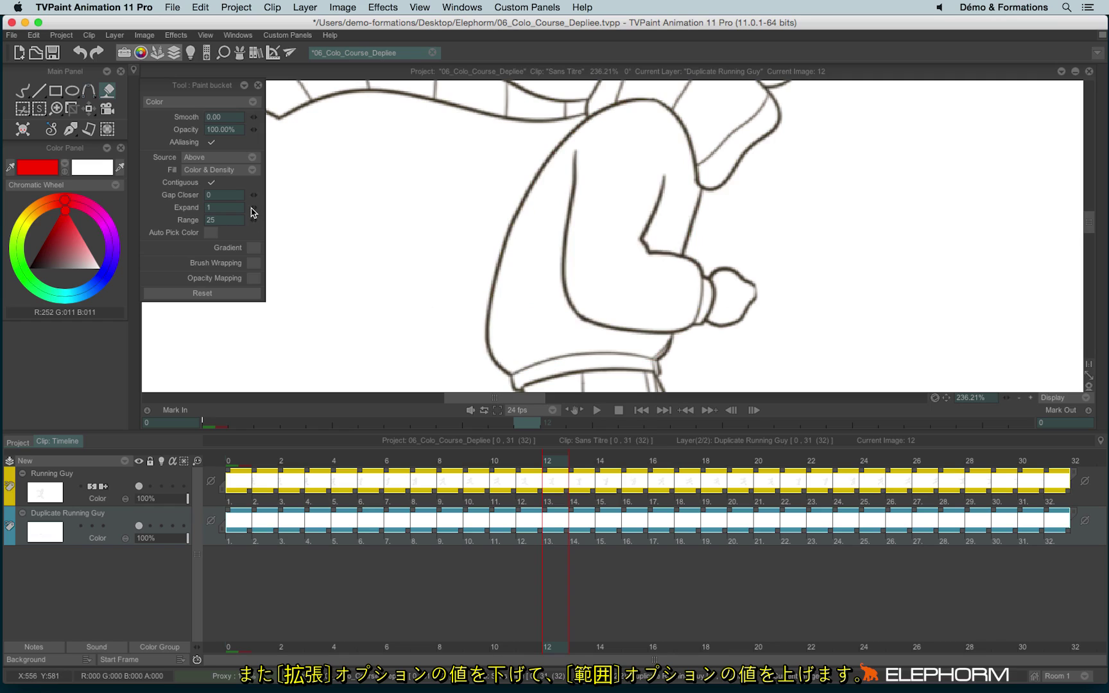
Compare red sweater fills with the fill range raised above 25 and lowered near zero
{"action": "left_click_drag", "start_coordinate": [254, 226], "coordinate": [372, 249]}
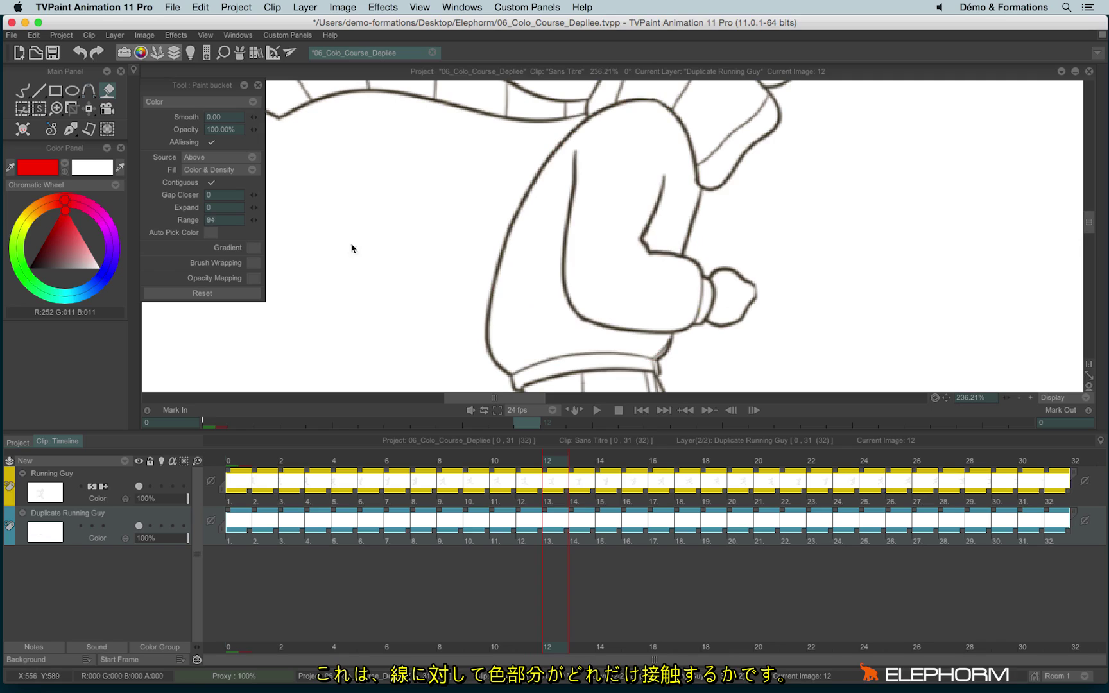
{"action": "left_click", "coordinate": [550, 292]}
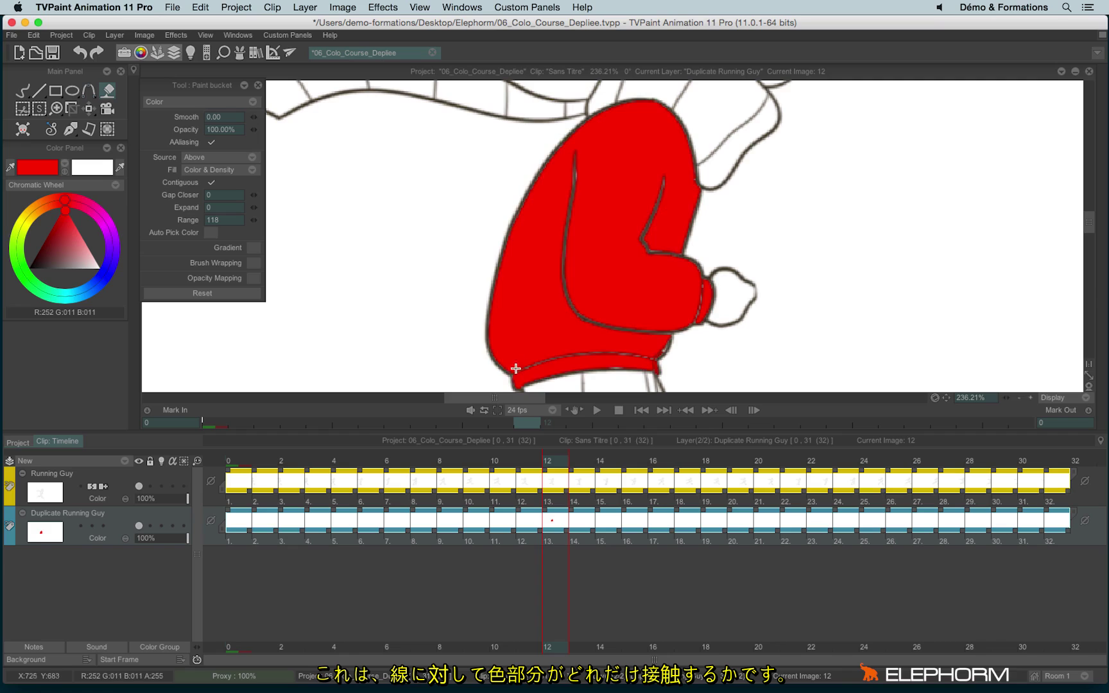
{"action": "key", "text": "ctrl+z"}
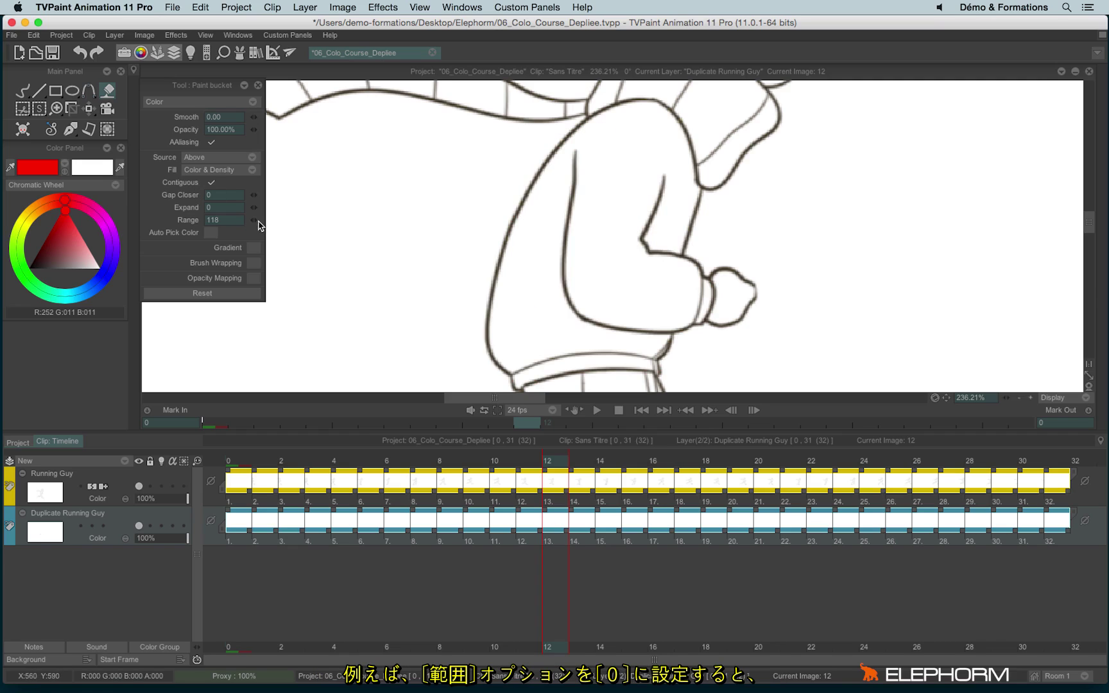
{"action": "left_click_drag", "start_coordinate": [260, 226], "coordinate": [256, 224]}
{"action": "left_click", "coordinate": [556, 322]}
Try a very high fill range of 211 on the jacket and undo the canvas flood
{"action": "scroll", "coordinate": [668, 185], "scroll_direction": "up", "scroll_amount": 5}
{"action": "scroll", "coordinate": [539, 225], "scroll_direction": "up", "scroll_amount": 4}
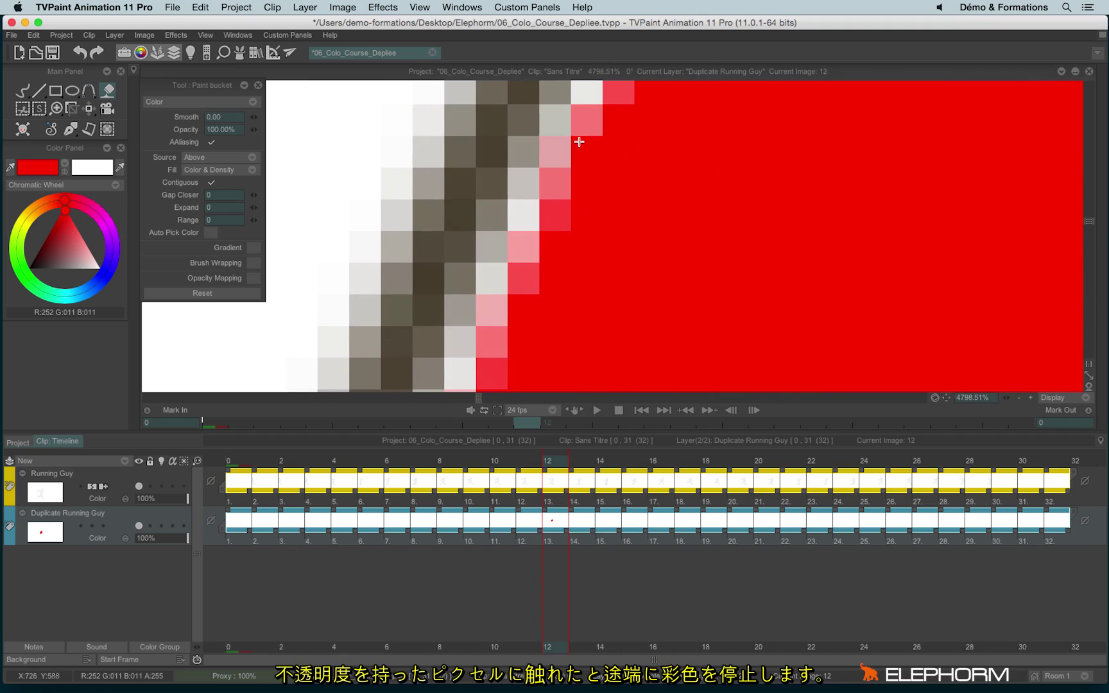
{"action": "scroll", "coordinate": [564, 210], "scroll_direction": "up", "scroll_amount": 2}
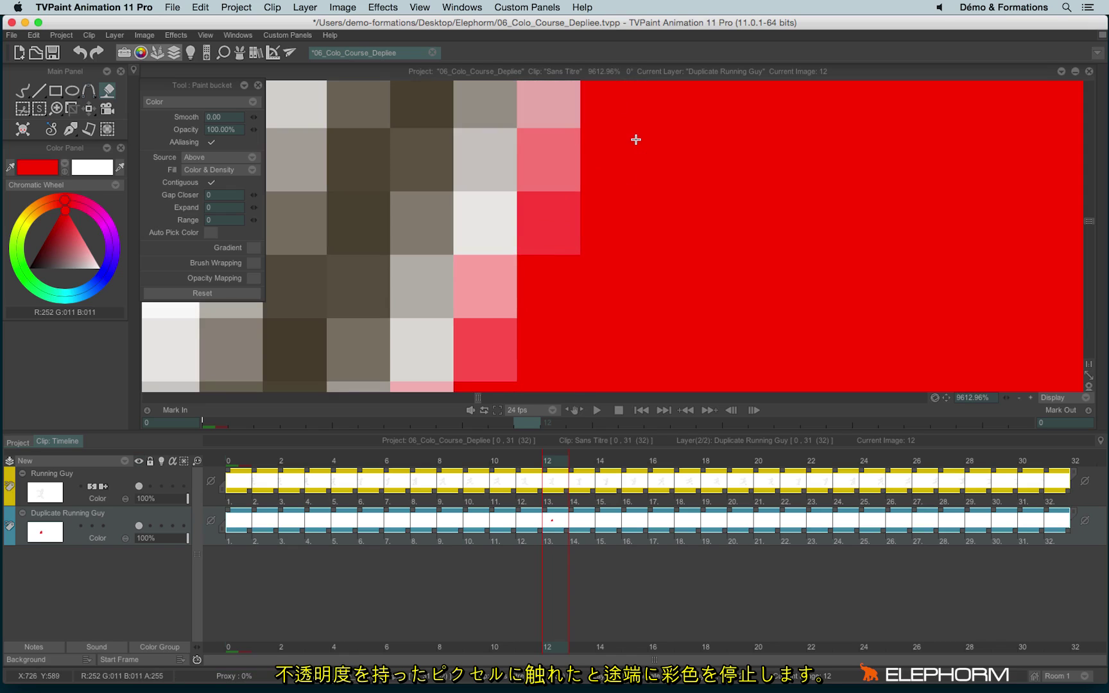
{"action": "scroll", "coordinate": [629, 168], "scroll_direction": "down", "scroll_amount": 7}
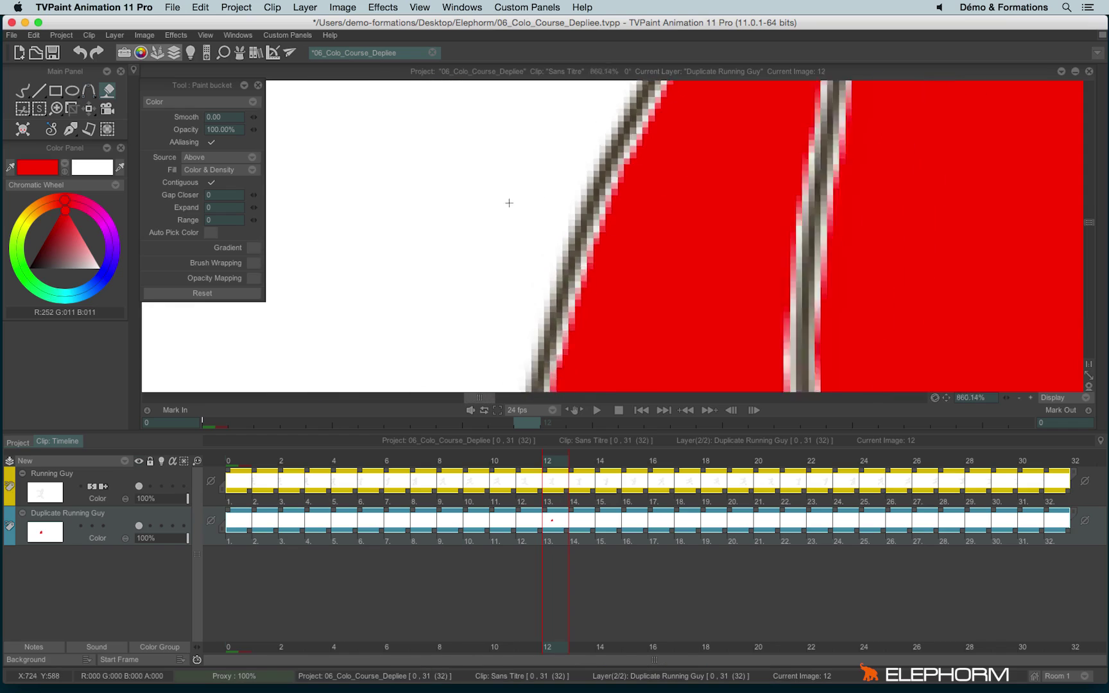
{"action": "scroll", "coordinate": [516, 202], "scroll_direction": "down", "scroll_amount": 6}
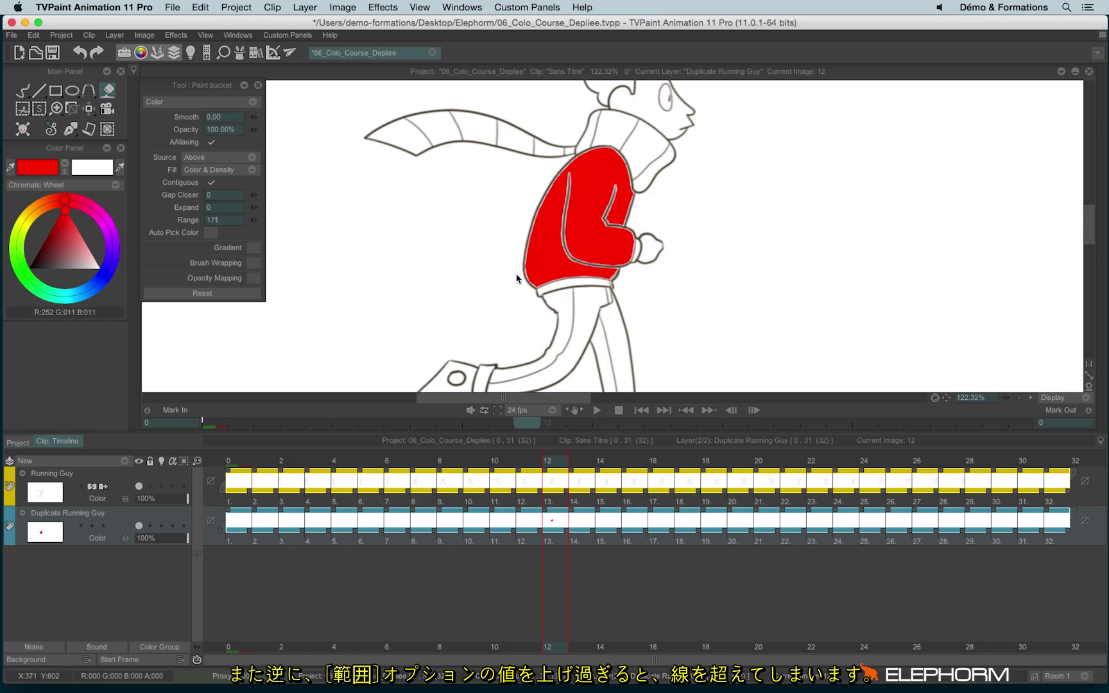
{"action": "left_click", "coordinate": [589, 247]}
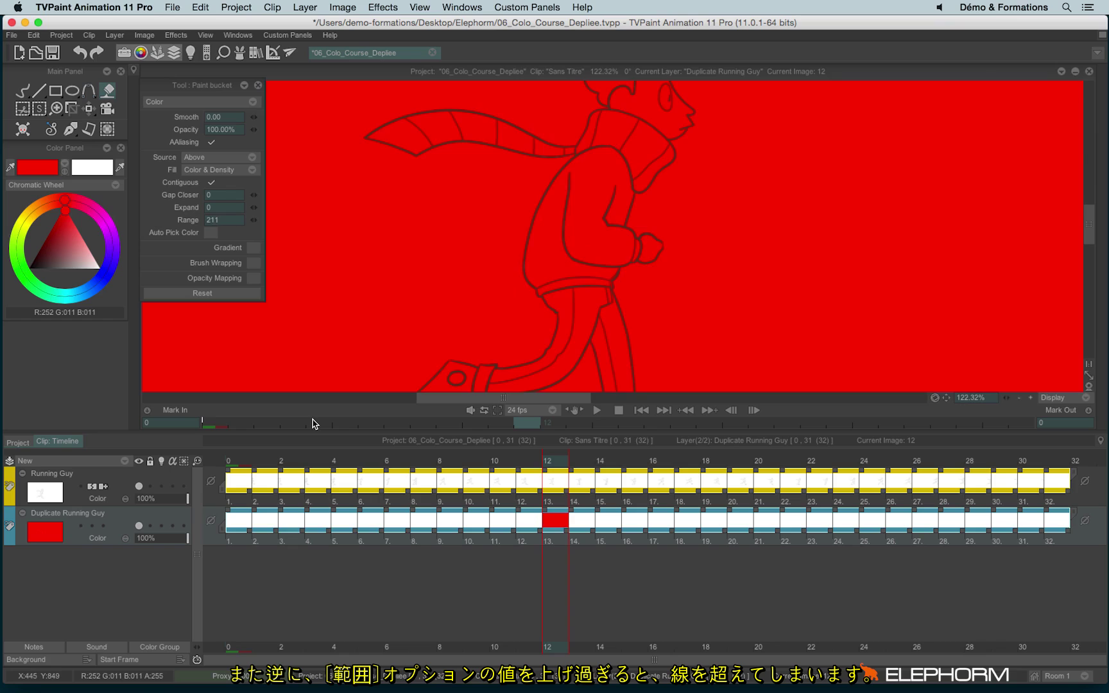
{"action": "key", "text": "super+z"}
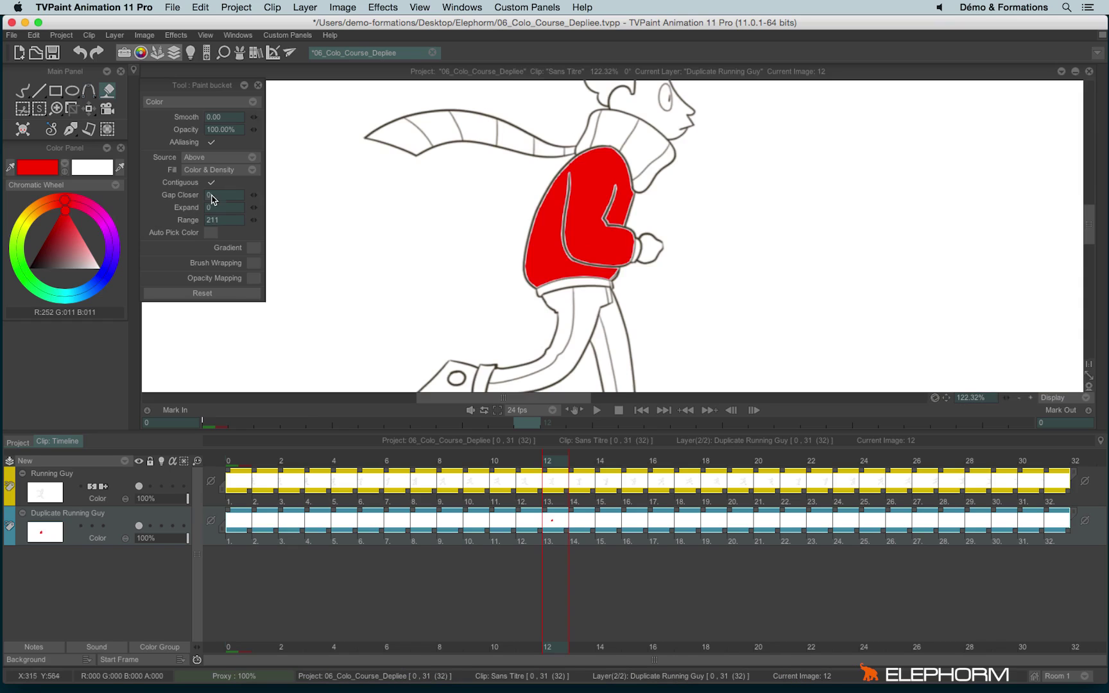
Set fill Range to 25 and Expand to 2, then refill the jacket and cuff red
{"action": "left_click", "coordinate": [224, 220]}
{"action": "type", "text": "25"}
{"action": "key", "text": "Return"}
{"action": "left_click", "coordinate": [222, 207]}
{"action": "left_click", "coordinate": [549, 253]}
{"action": "left_click", "coordinate": [637, 250]}
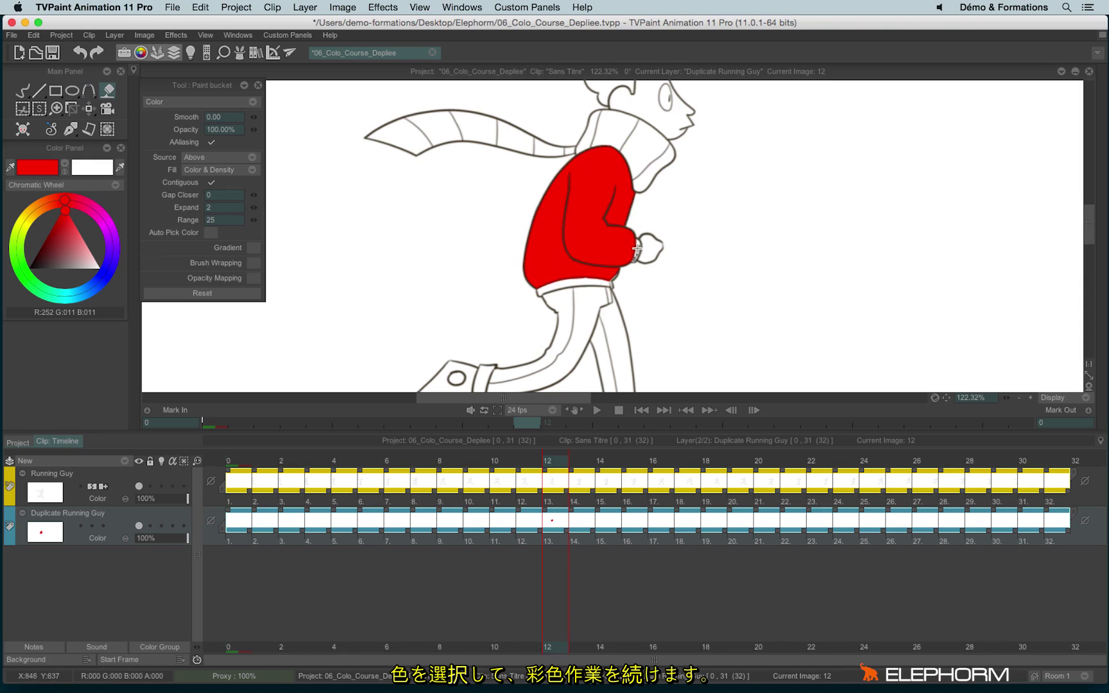
Pick blue and fill the five alternating scarf bands from tip to neck
{"action": "scroll", "coordinate": [595, 285], "scroll_direction": "up", "scroll_amount": 3}
{"action": "scroll", "coordinate": [532, 240], "scroll_direction": "down", "scroll_amount": 3}
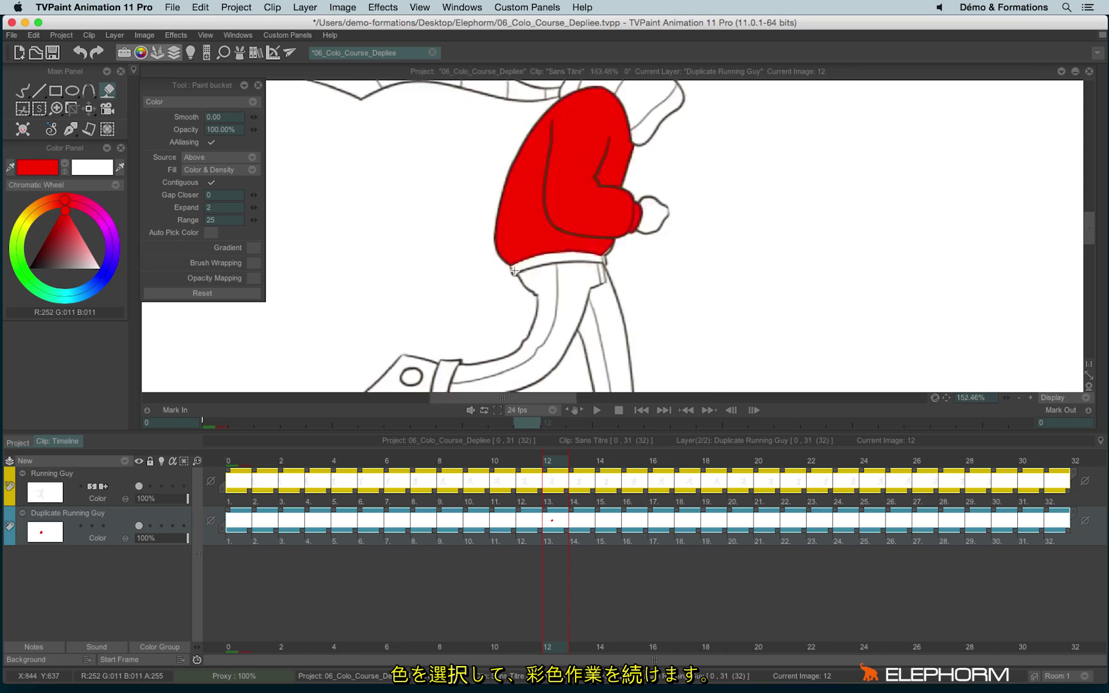
{"action": "scroll", "coordinate": [534, 255], "scroll_direction": "up", "scroll_amount": 1}
{"action": "scroll", "coordinate": [534, 255], "scroll_direction": "up", "scroll_amount": 2}
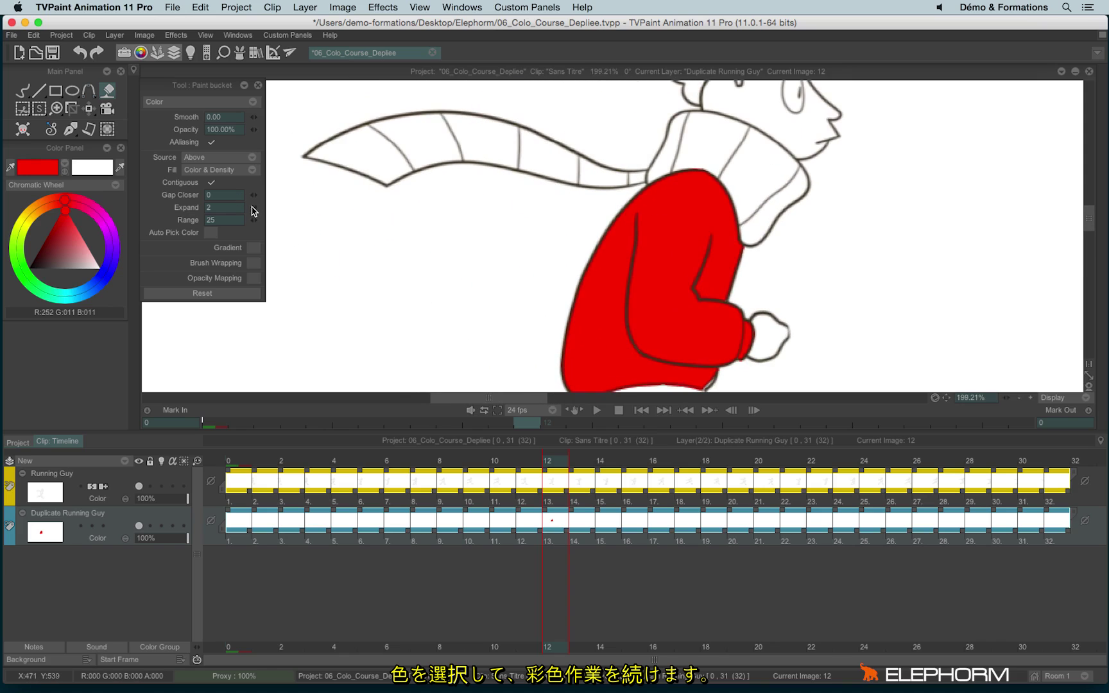
{"action": "left_click", "coordinate": [108, 269]}
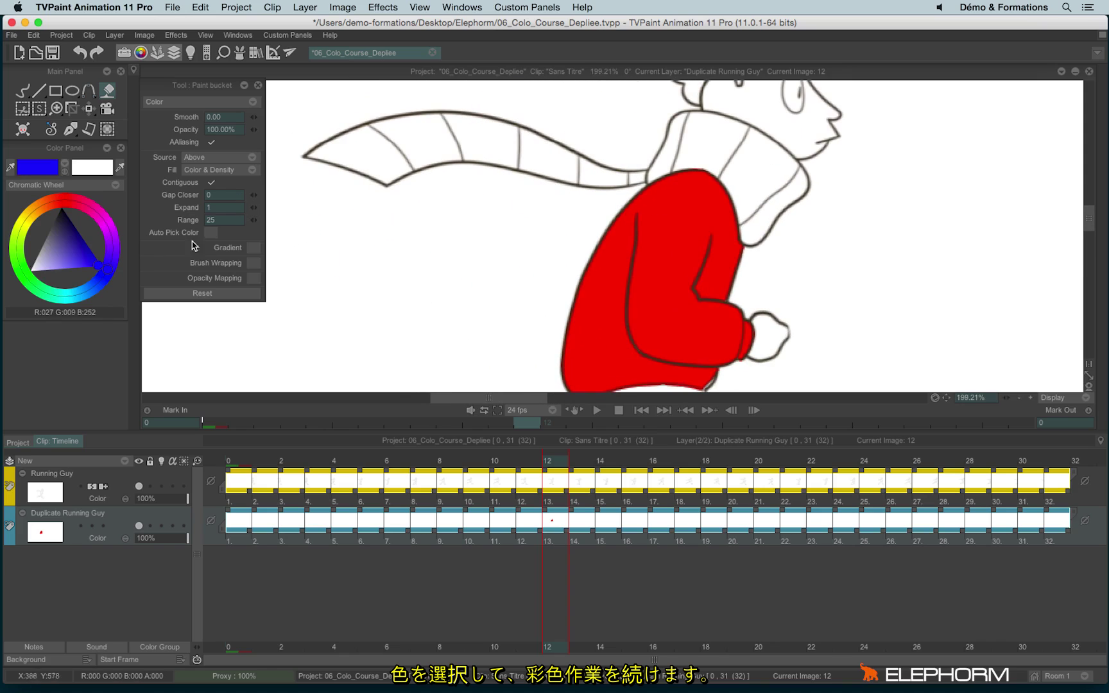
{"action": "left_click", "coordinate": [366, 156]}
{"action": "left_click", "coordinate": [479, 144]}
{"action": "left_click", "coordinate": [600, 172]}
{"action": "left_click", "coordinate": [702, 154]}
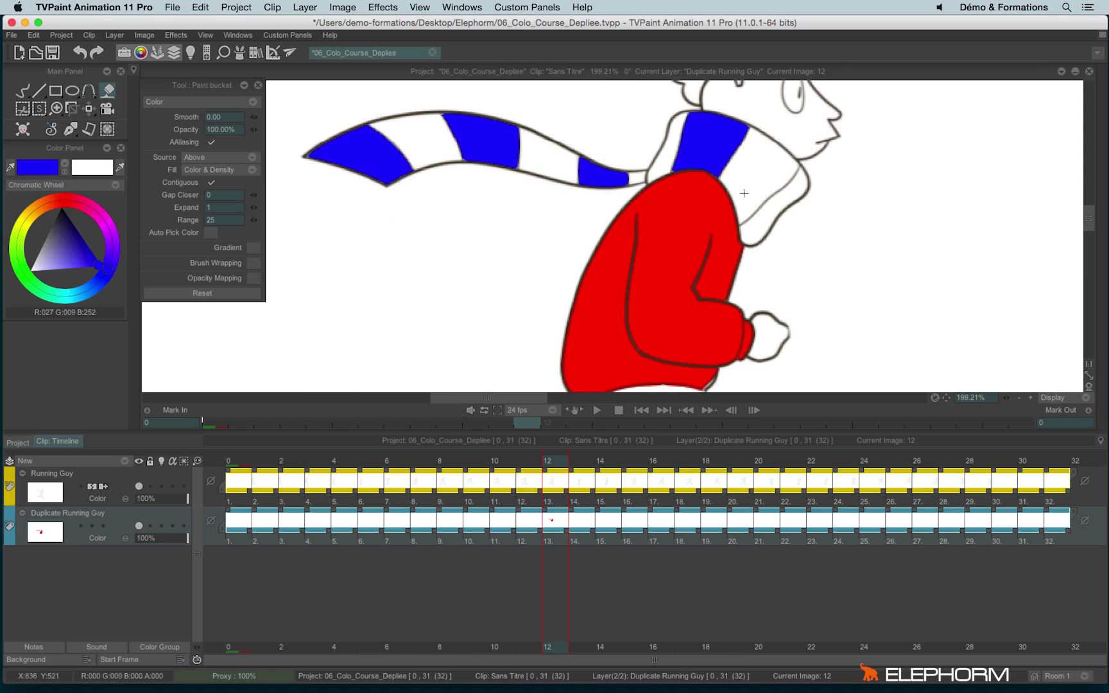
{"action": "left_click", "coordinate": [760, 215]}
Switch to a lighter blue and fill the remaining five scarf bands between them
{"action": "left_click", "coordinate": [91, 288]}
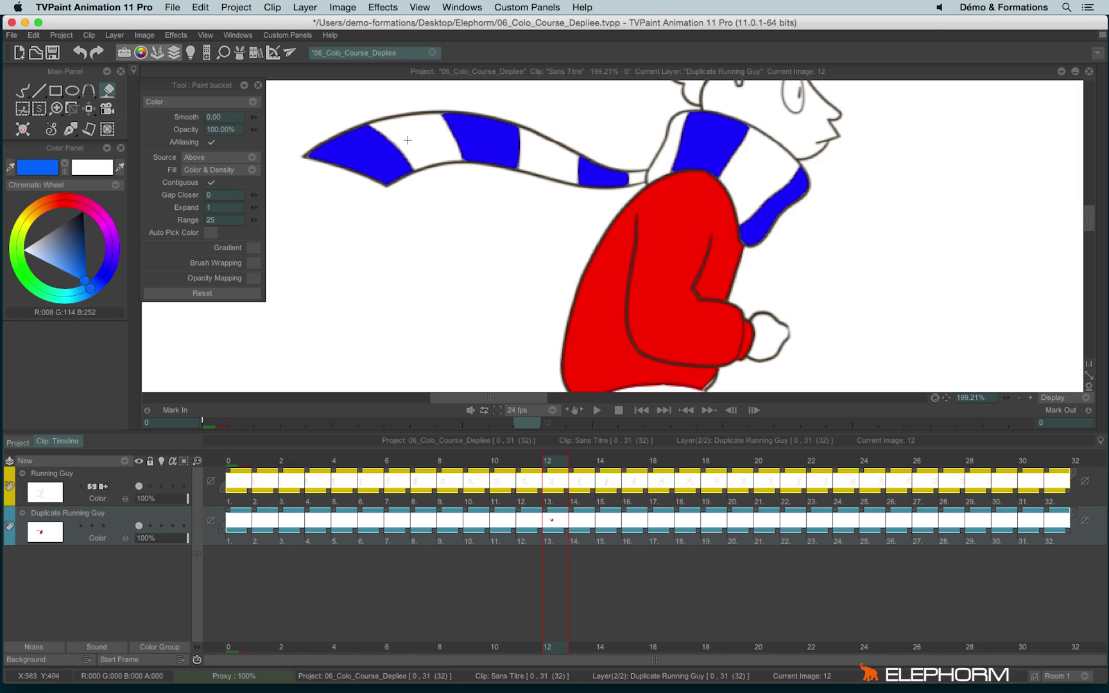
{"action": "left_click", "coordinate": [408, 134]}
{"action": "left_click", "coordinate": [547, 165]}
{"action": "left_click", "coordinate": [628, 178]}
{"action": "left_click", "coordinate": [666, 163]}
{"action": "left_click", "coordinate": [746, 185]}
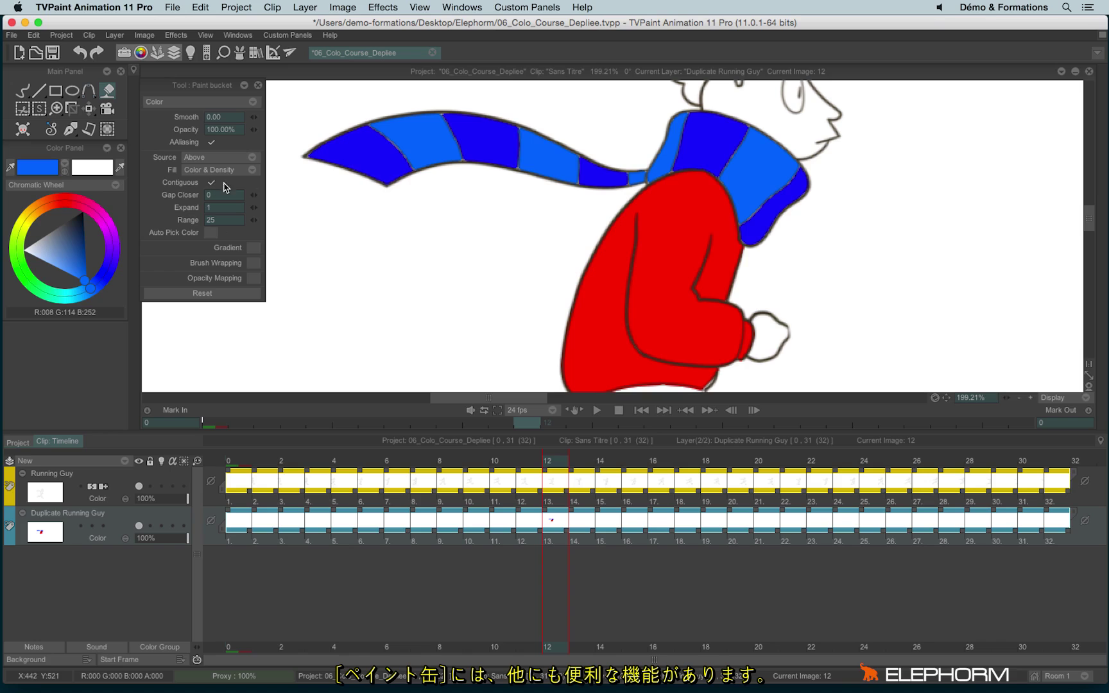
Zoom into the hand on the Running Guy layer and shrink the Eraser to about size 1.25
{"action": "scroll", "coordinate": [716, 294], "scroll_direction": "down", "scroll_amount": 5}
{"action": "scroll", "coordinate": [716, 293], "scroll_direction": "right", "scroll_amount": 5}
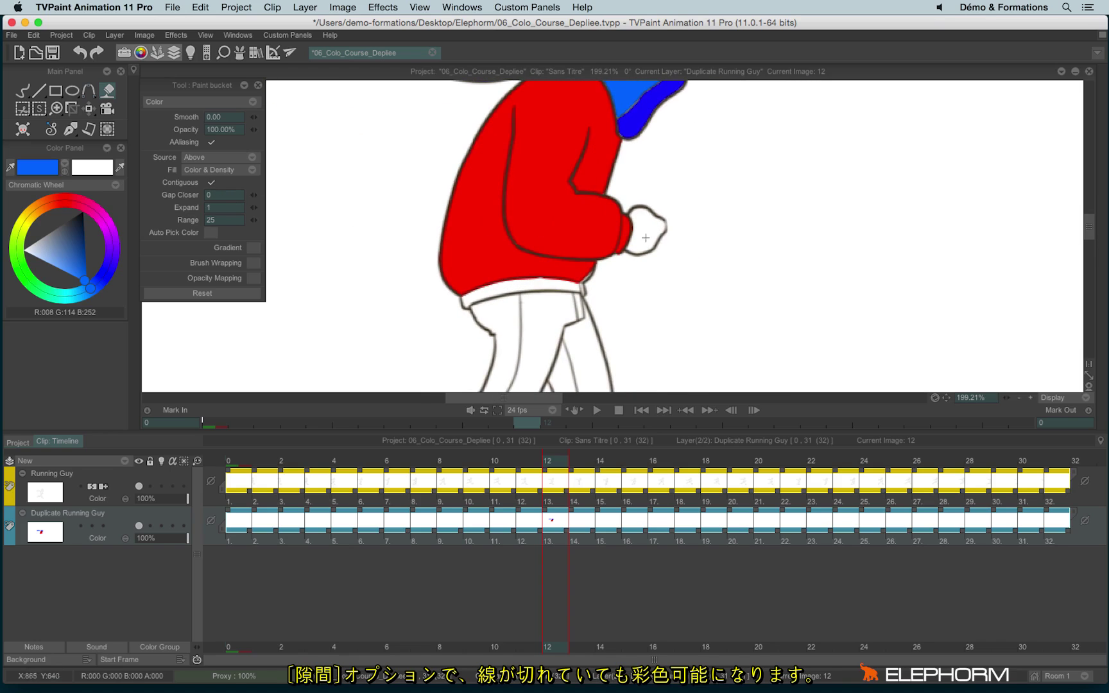
{"action": "scroll", "coordinate": [652, 238], "scroll_direction": "up", "scroll_amount": 6}
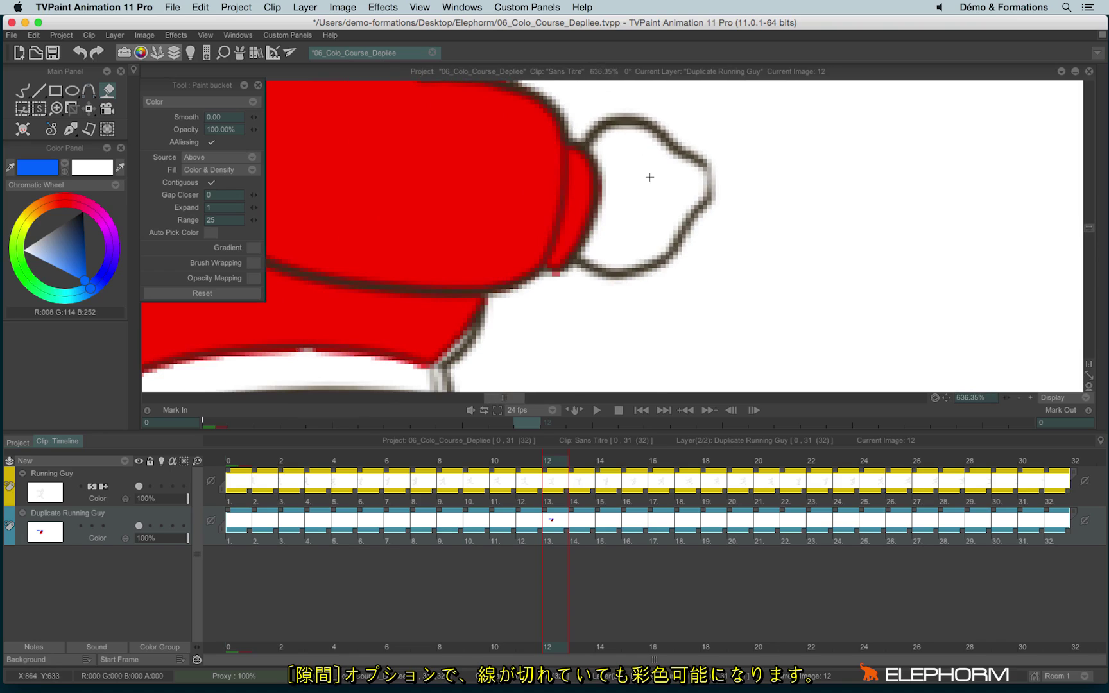
{"action": "key", "text": "Up"}
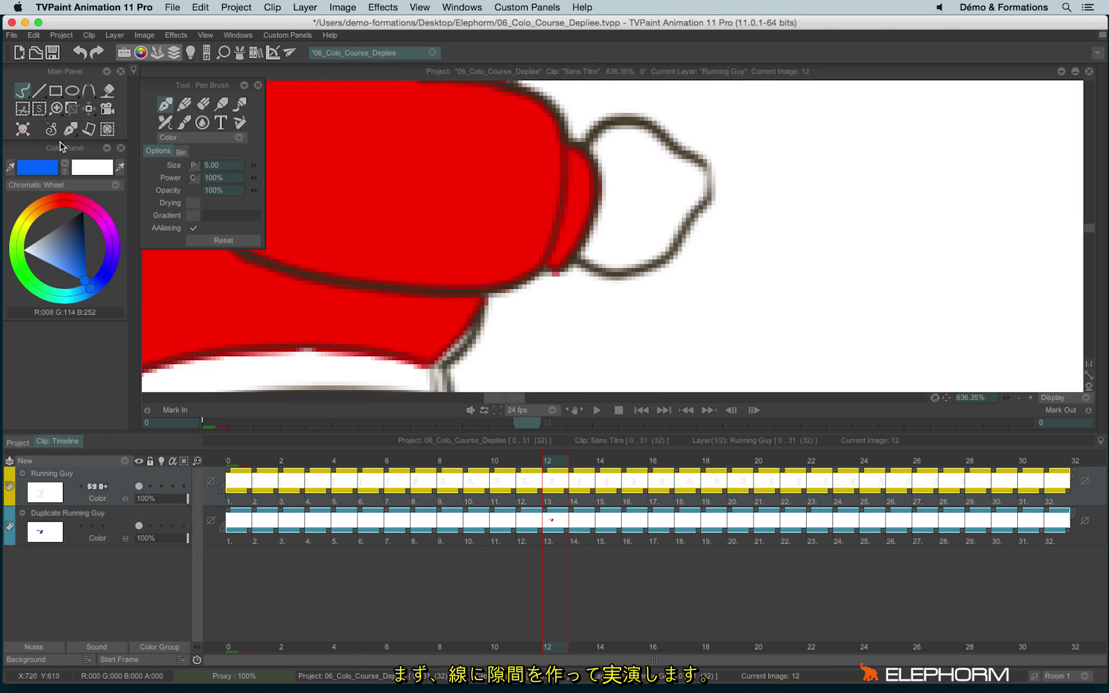
{"action": "left_click", "coordinate": [203, 103]}
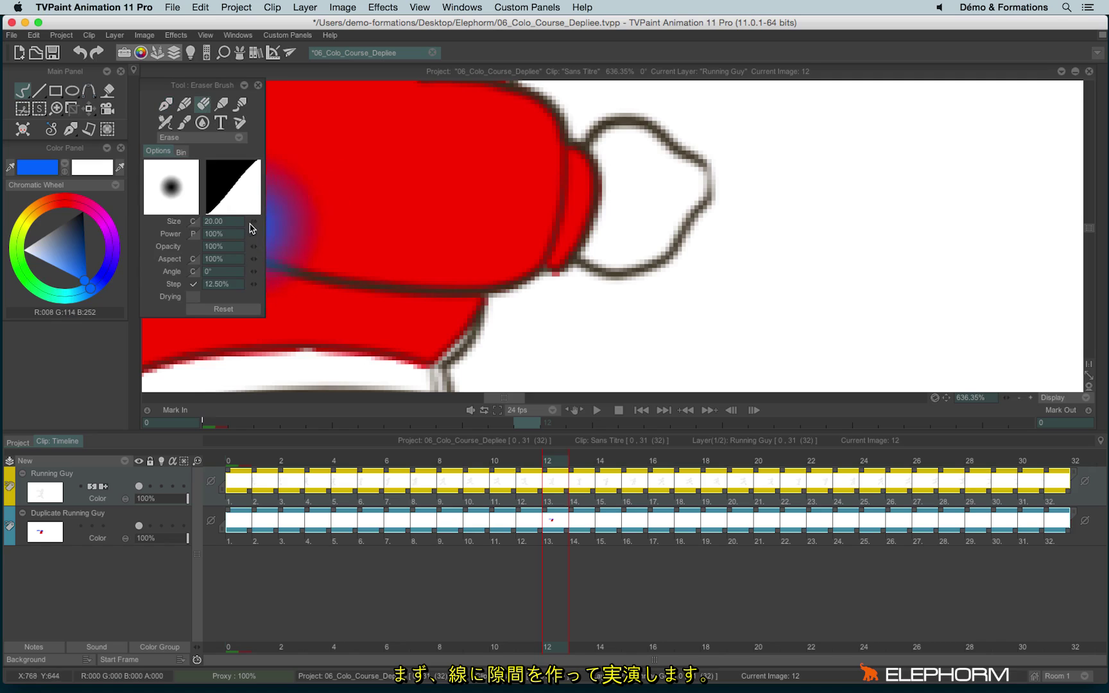
{"action": "mouse_move", "coordinate": [253, 228]}
{"action": "left_mouse_down"}
{"action": "mouse_move", "coordinate": [594, 284]}
{"action": "mouse_move", "coordinate": [656, 199]}
{"action": "mouse_move", "coordinate": [690, 198]}
{"action": "mouse_move", "coordinate": [700, 173]}
{"action": "mouse_move", "coordinate": [752, 184]}
{"action": "left_mouse_up"}
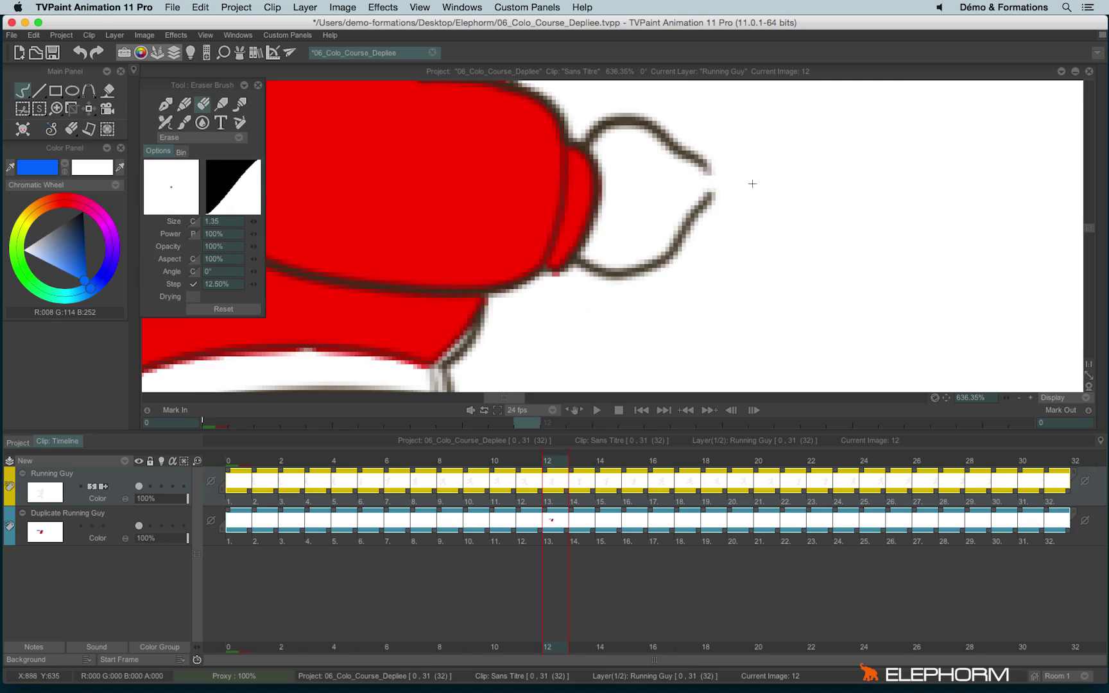
On Duplicate Running Guy, pick a light skin tone and test-fill the hand, undoing the leak
{"action": "left_click", "coordinate": [107, 90]}
{"action": "key", "text": "Down"}
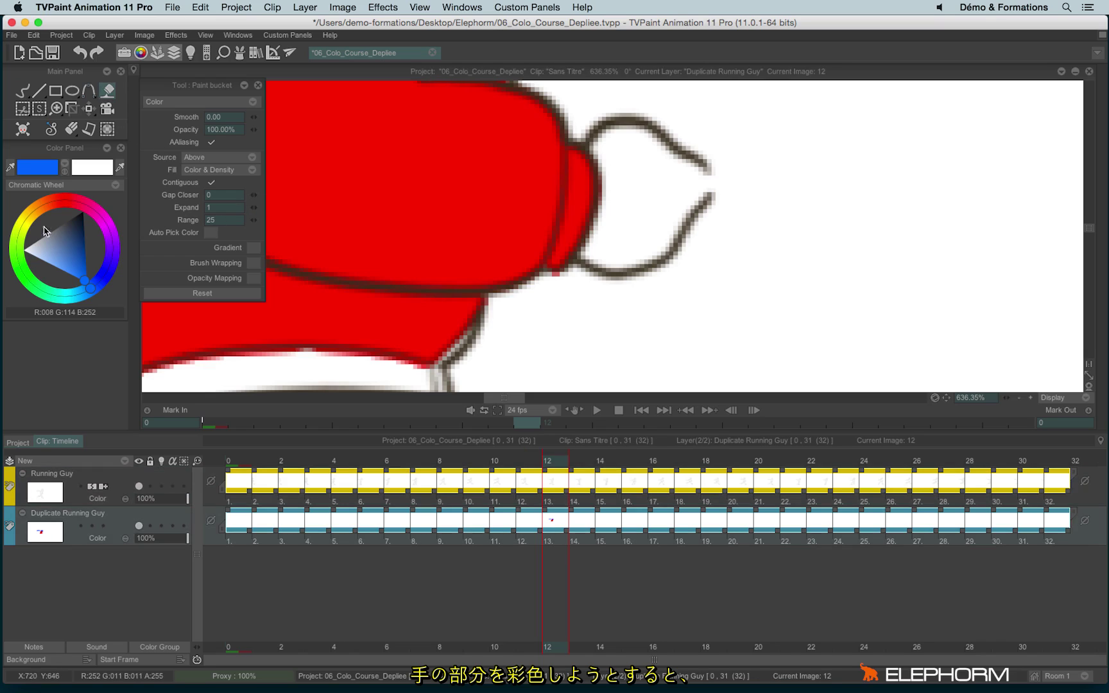
{"action": "left_click", "coordinate": [46, 205]}
{"action": "left_click", "coordinate": [76, 235]}
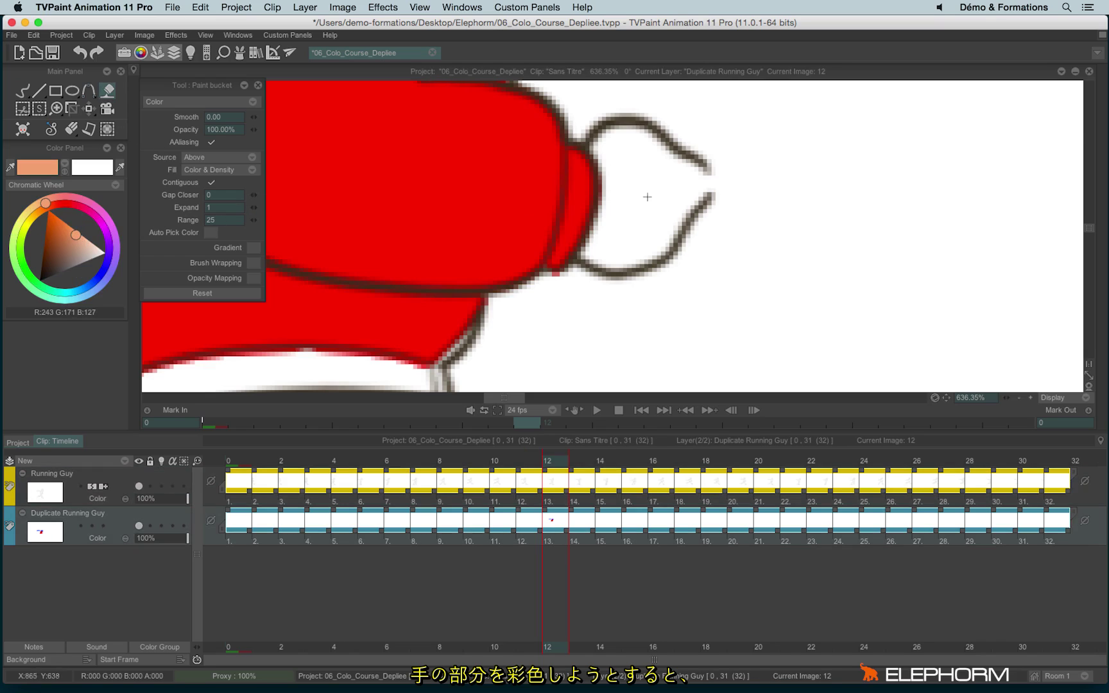
{"action": "left_click", "coordinate": [636, 221]}
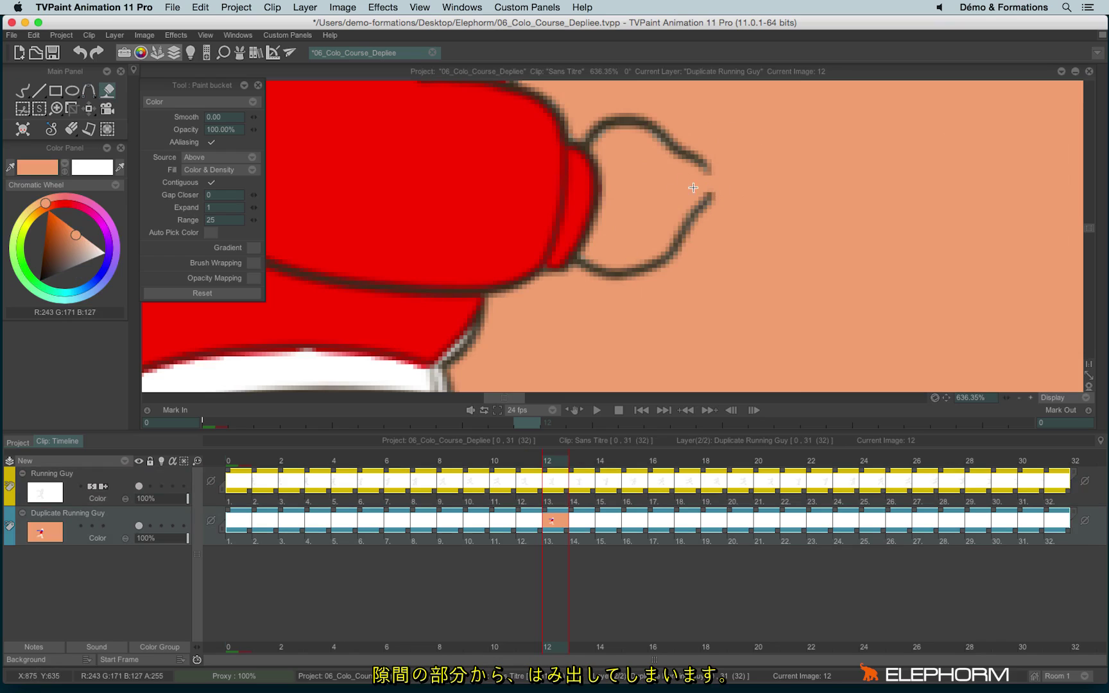
{"action": "key", "text": "super+z"}
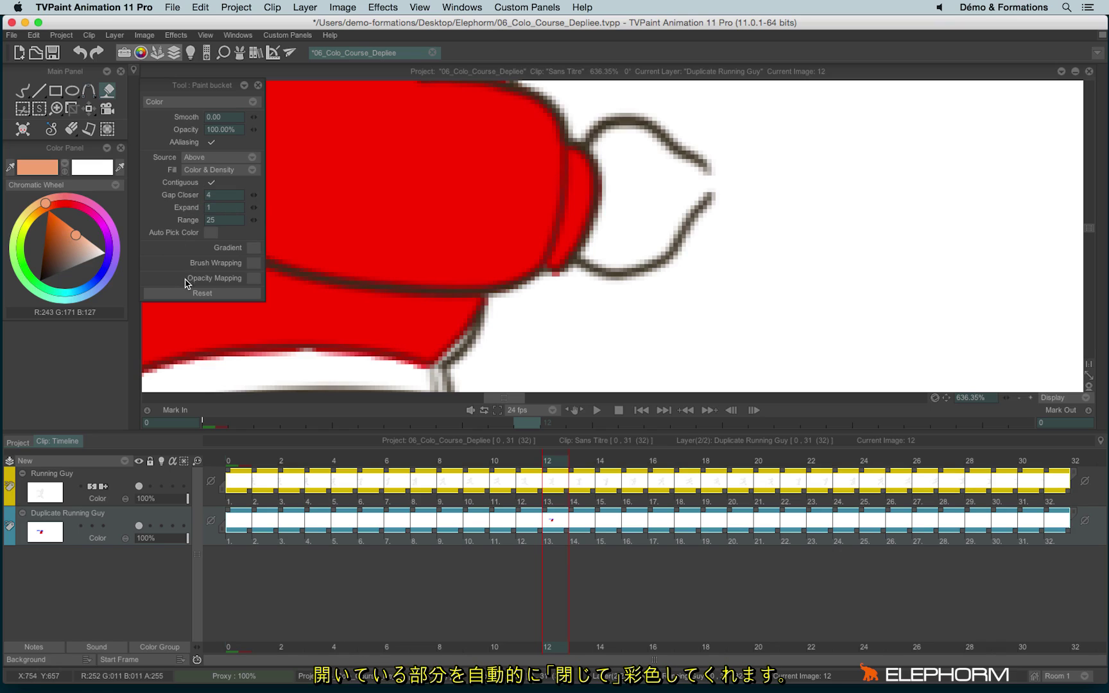
Set Gap Closer to 3 and fill the open hand with skin colour
{"action": "left_click", "coordinate": [235, 196]}
{"action": "left_click", "coordinate": [655, 219]}
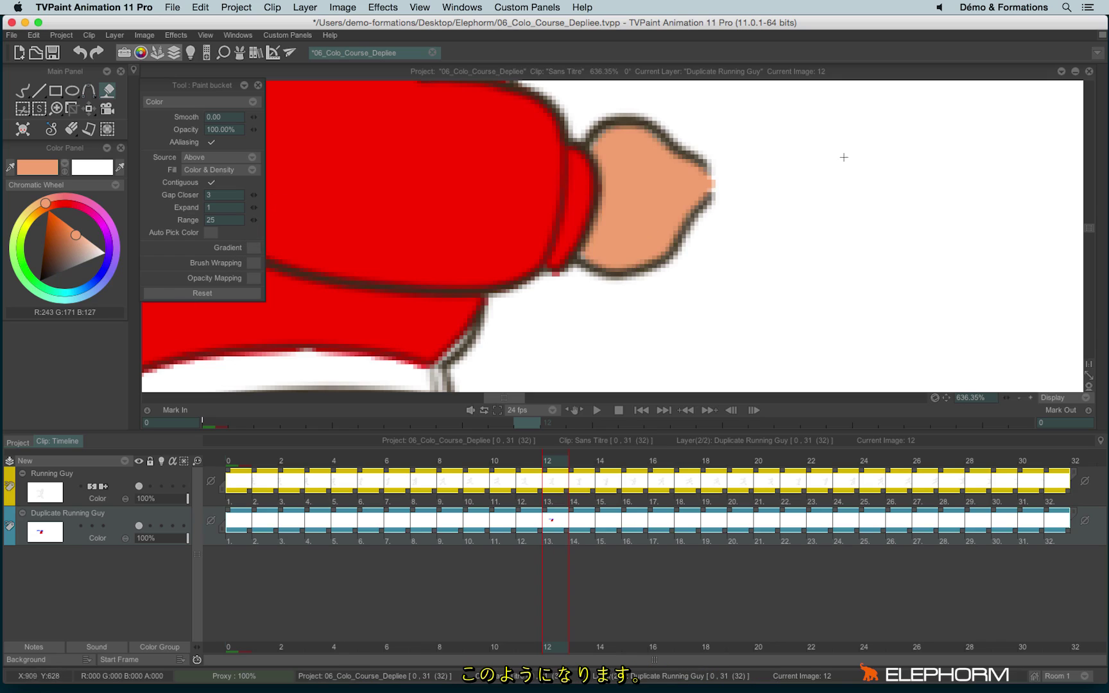
{"action": "scroll", "coordinate": [842, 157], "scroll_direction": "down", "scroll_amount": 6}
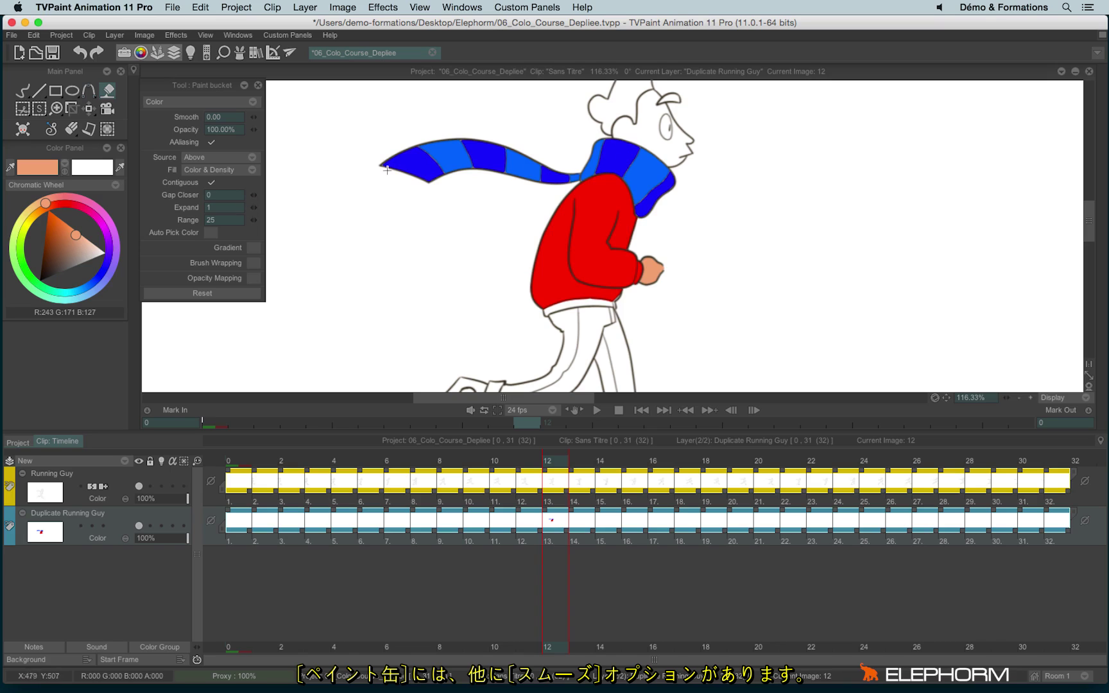
Test a smoothed skin-colour fill on the face, then undo it
{"action": "scroll", "coordinate": [681, 139], "scroll_direction": "up", "scroll_amount": 3}
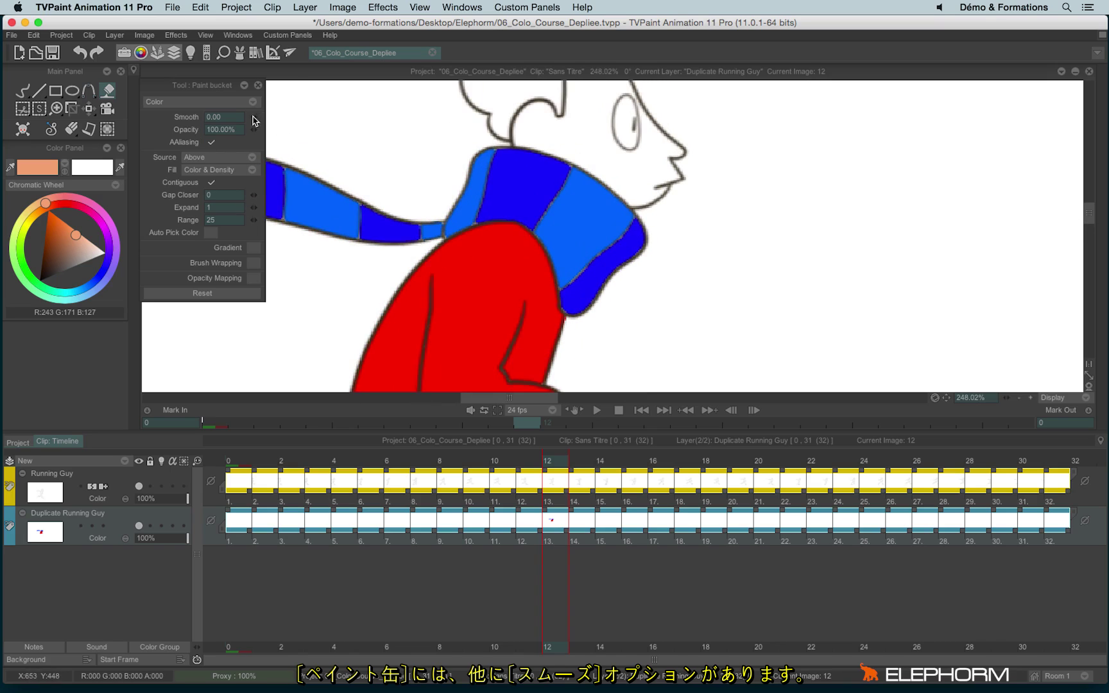
{"action": "left_click", "coordinate": [573, 140]}
{"action": "scroll", "coordinate": [578, 154], "scroll_direction": "up", "scroll_amount": 2}
{"action": "scroll", "coordinate": [591, 193], "scroll_direction": "down", "scroll_amount": 4}
{"action": "scroll", "coordinate": [597, 229], "scroll_direction": "up", "scroll_amount": 1}
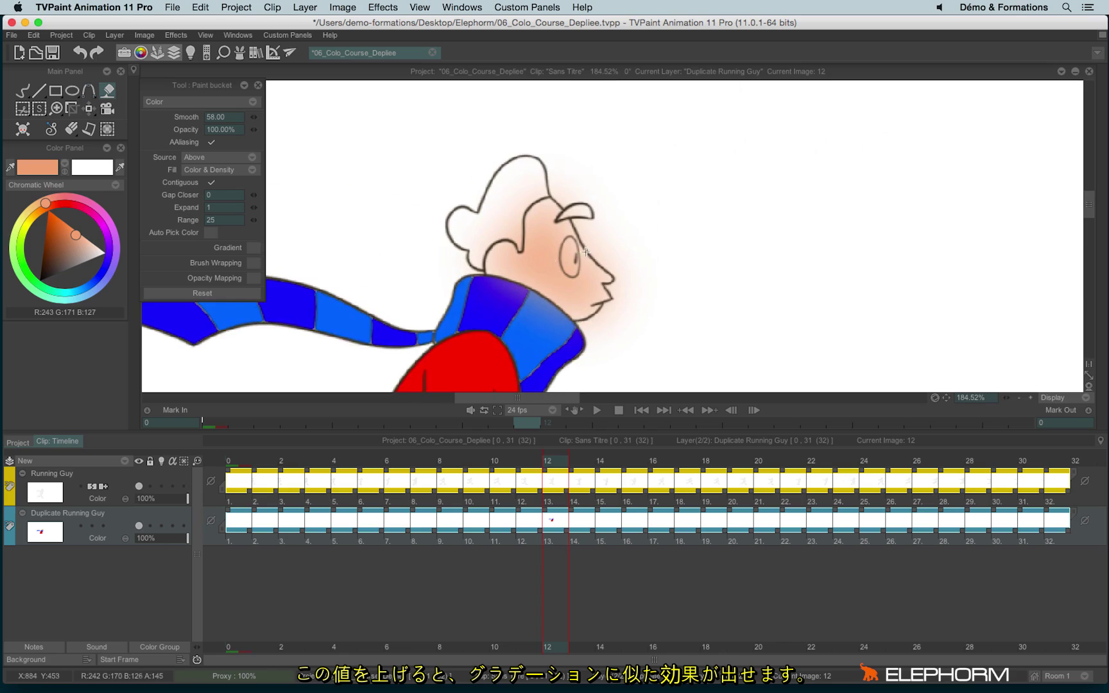
{"action": "key", "text": "ctrl+z"}
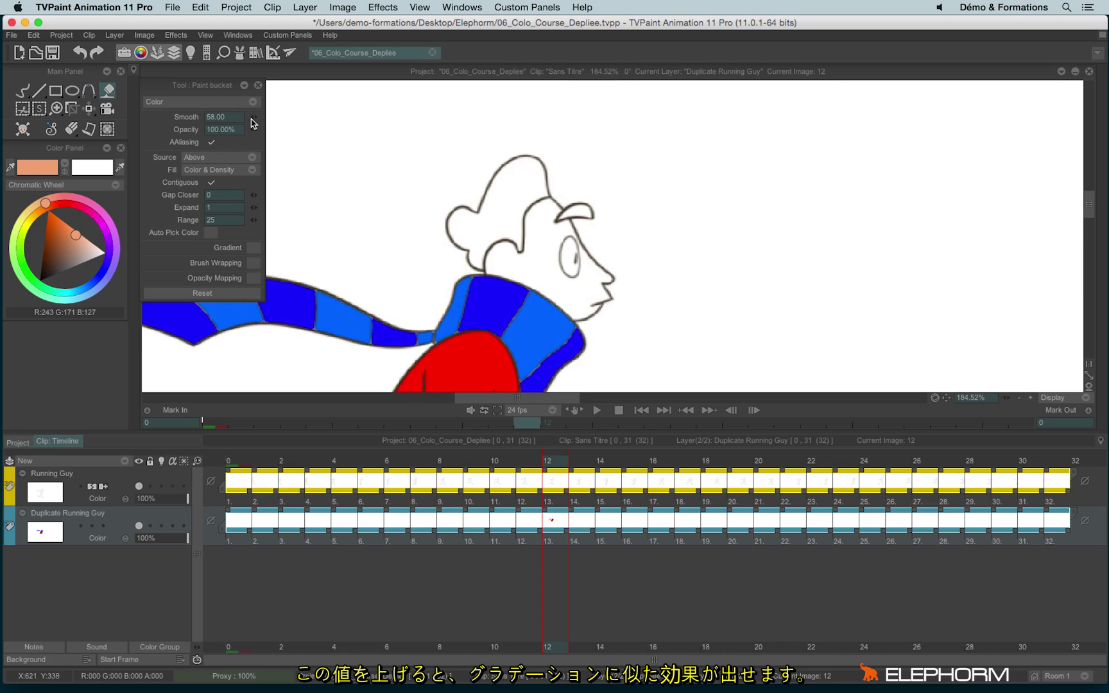
Fill the face with smoothing reduced to 19 and toggle the outlines to inspect it
{"action": "left_click_drag", "start_coordinate": [253, 124], "coordinate": [251, 120]}
{"action": "left_click", "coordinate": [545, 278]}
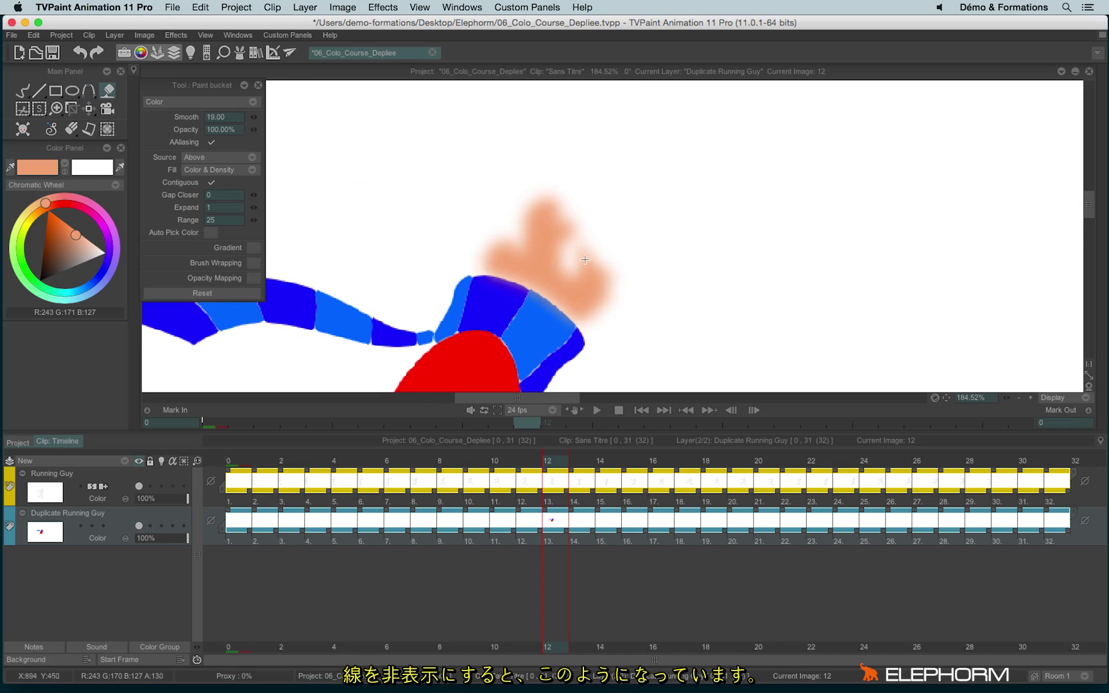
{"action": "key", "text": "ctrl+z"}
{"action": "left_click", "coordinate": [139, 461]}
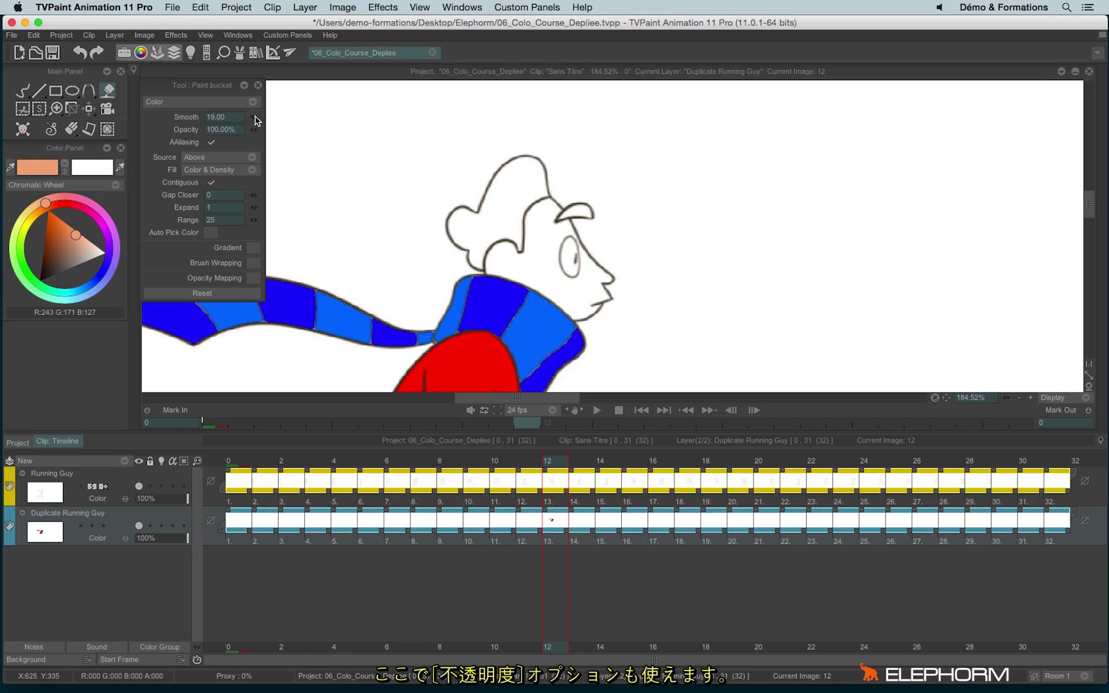
Test a semi-transparent face fill with no smoothing and lower bucket opacity, then undo it
{"action": "left_click_drag", "start_coordinate": [254, 118], "coordinate": [173, 141]}
{"action": "left_click", "coordinate": [560, 280]}
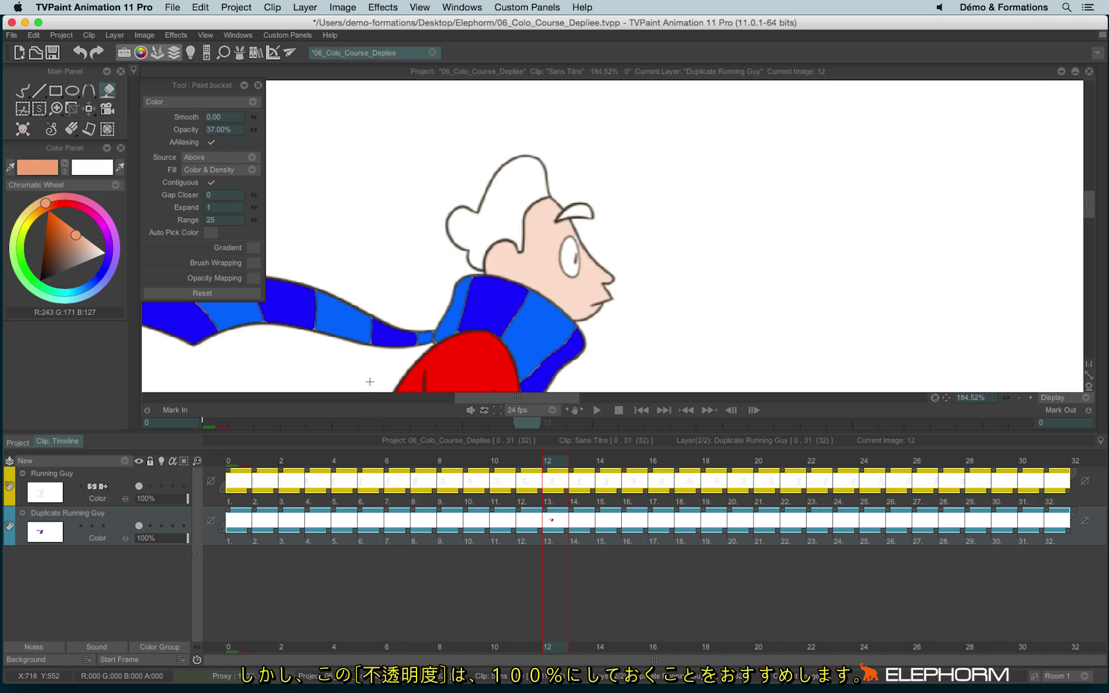
{"action": "key", "text": "ctrl+z"}
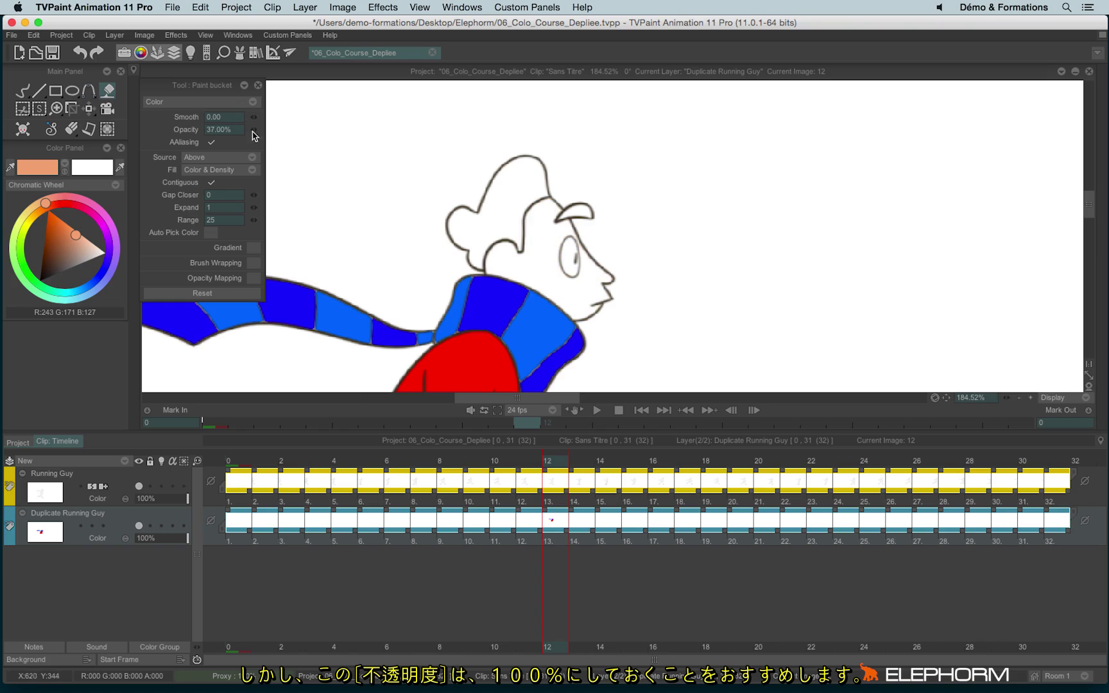
Refill the face with opaque skin colour at 100% bucket opacity and drag layer opacity toward 54%
{"action": "left_click_drag", "start_coordinate": [280, 130], "coordinate": [285, 149]}
{"action": "left_click", "coordinate": [541, 265]}
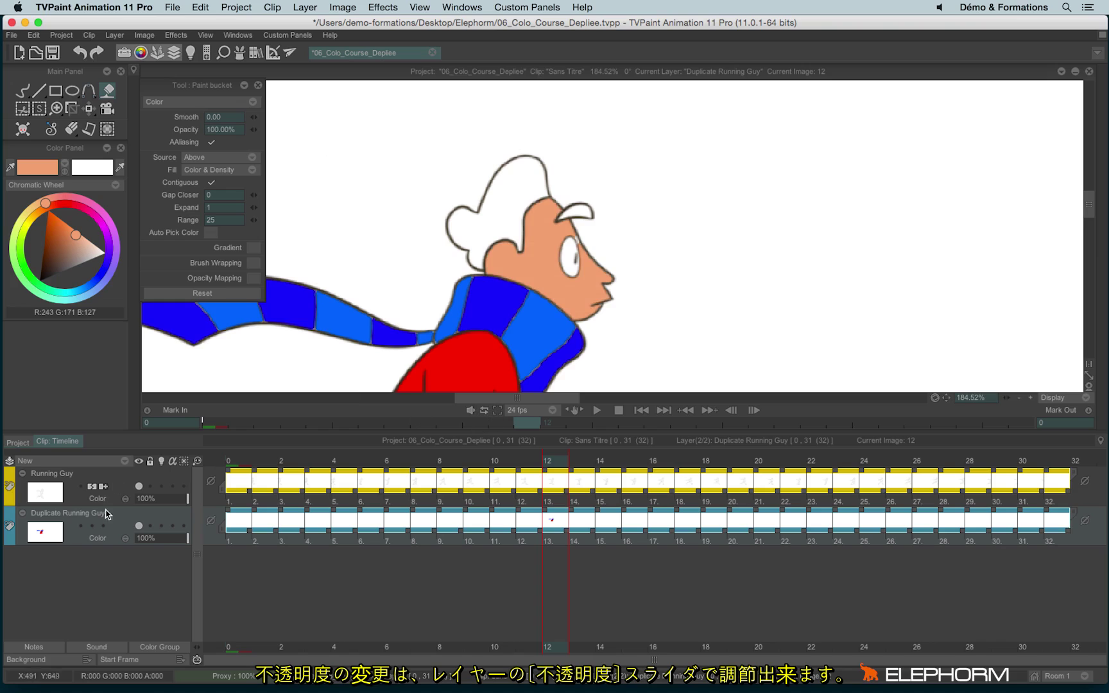
{"action": "mouse_move", "coordinate": [177, 539]}
{"action": "left_mouse_down"}
{"action": "mouse_move", "coordinate": [163, 539]}
{"action": "mouse_move", "coordinate": [190, 539]}
{"action": "left_mouse_up"}
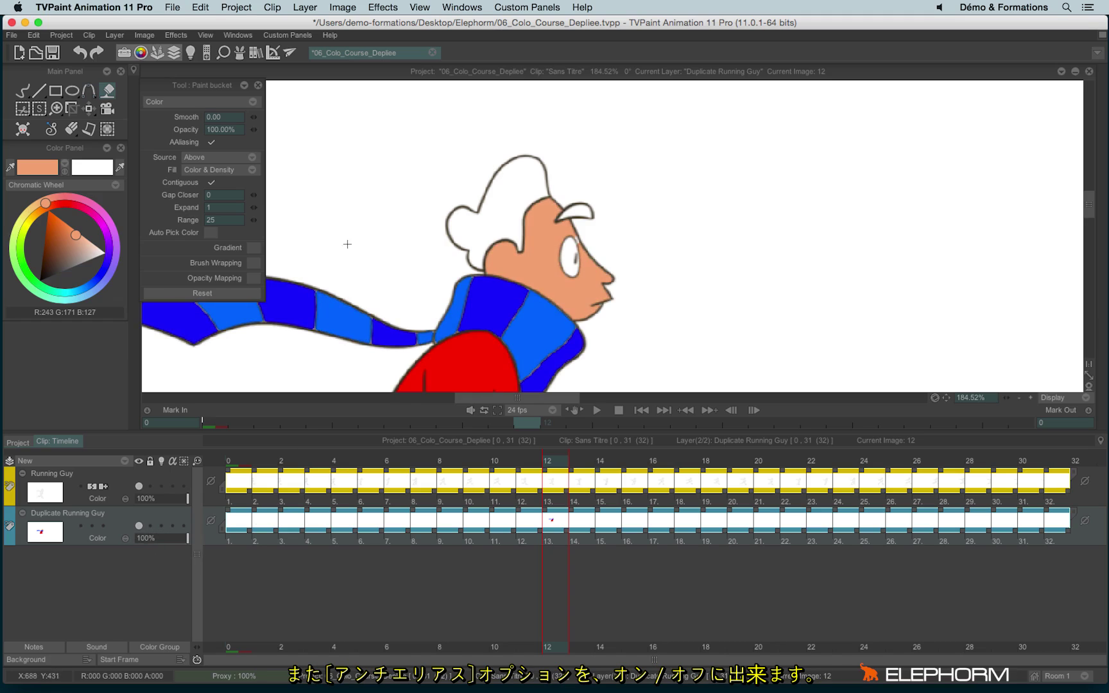
Undo the face fill, turn off anti-aliasing and refill the face with skin colour
{"action": "key", "text": "super+z"}
{"action": "left_click", "coordinate": [211, 142]}
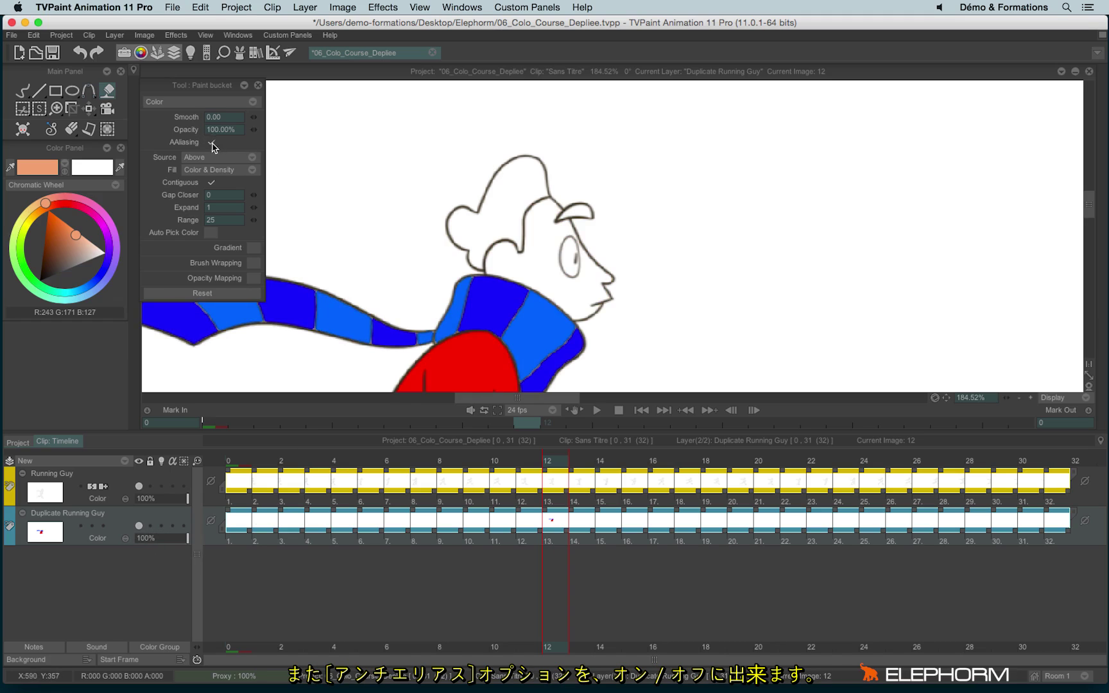
{"action": "left_click", "coordinate": [541, 270]}
Zoom in to inspect the jagged fill edges, then turn anti-aliasing back on
{"action": "scroll", "coordinate": [546, 215], "scroll_direction": "up", "scroll_amount": 2}
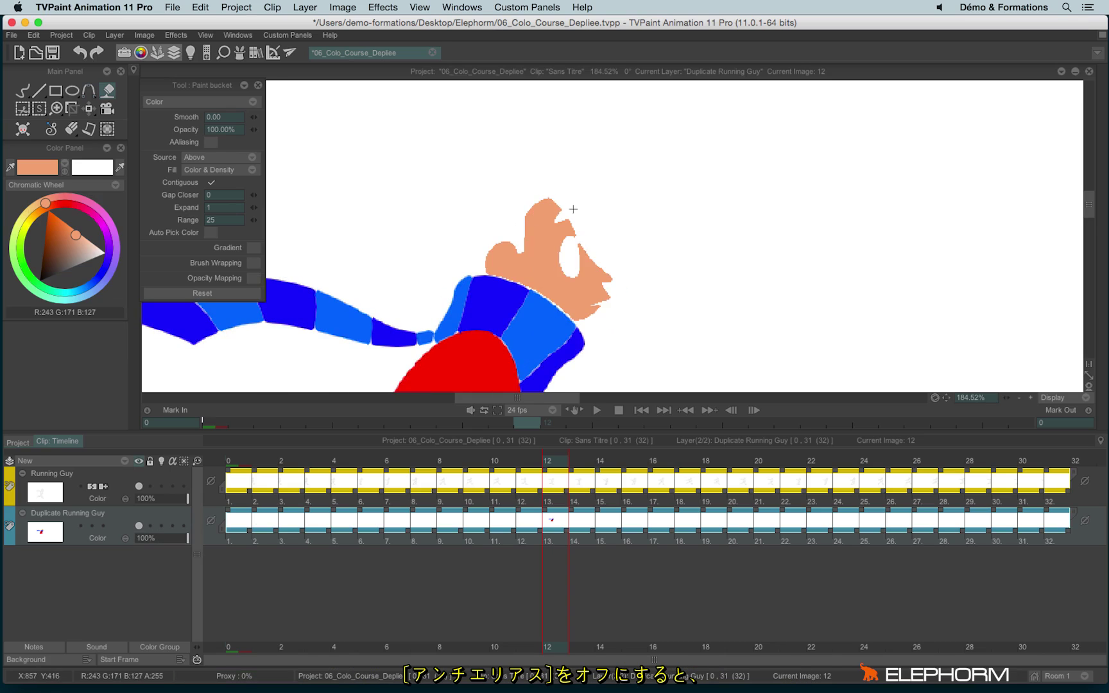
{"action": "scroll", "coordinate": [593, 206], "scroll_direction": "up", "scroll_amount": 10}
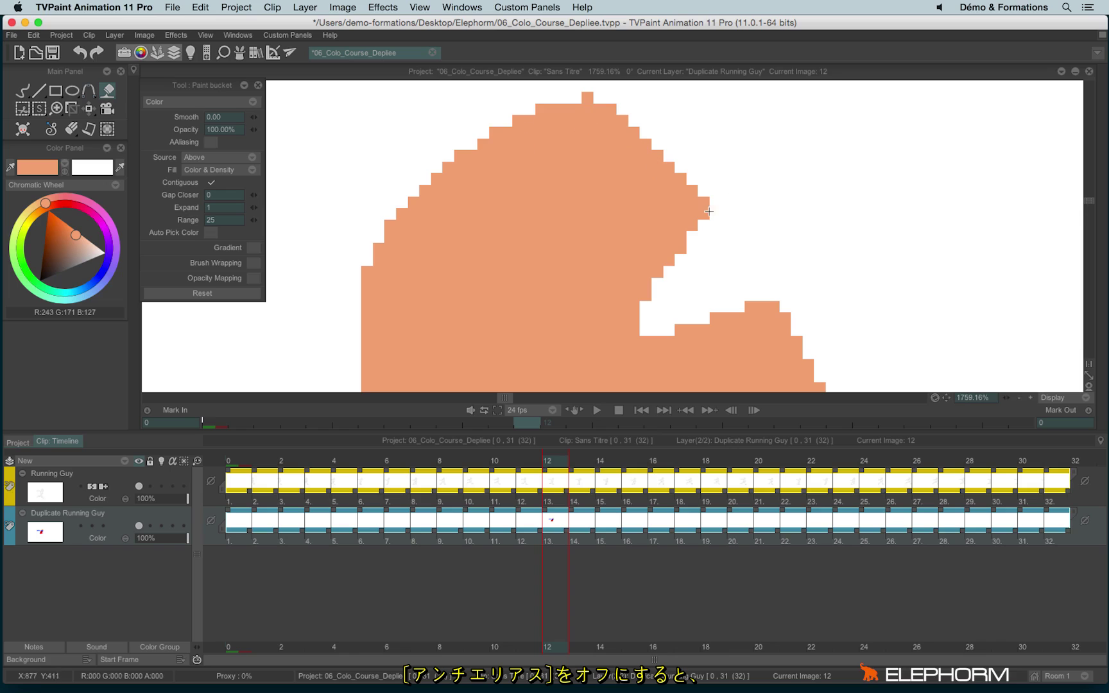
{"action": "scroll", "coordinate": [677, 222], "scroll_direction": "down", "scroll_amount": 5}
{"action": "scroll", "coordinate": [658, 141], "scroll_direction": "down", "scroll_amount": 4}
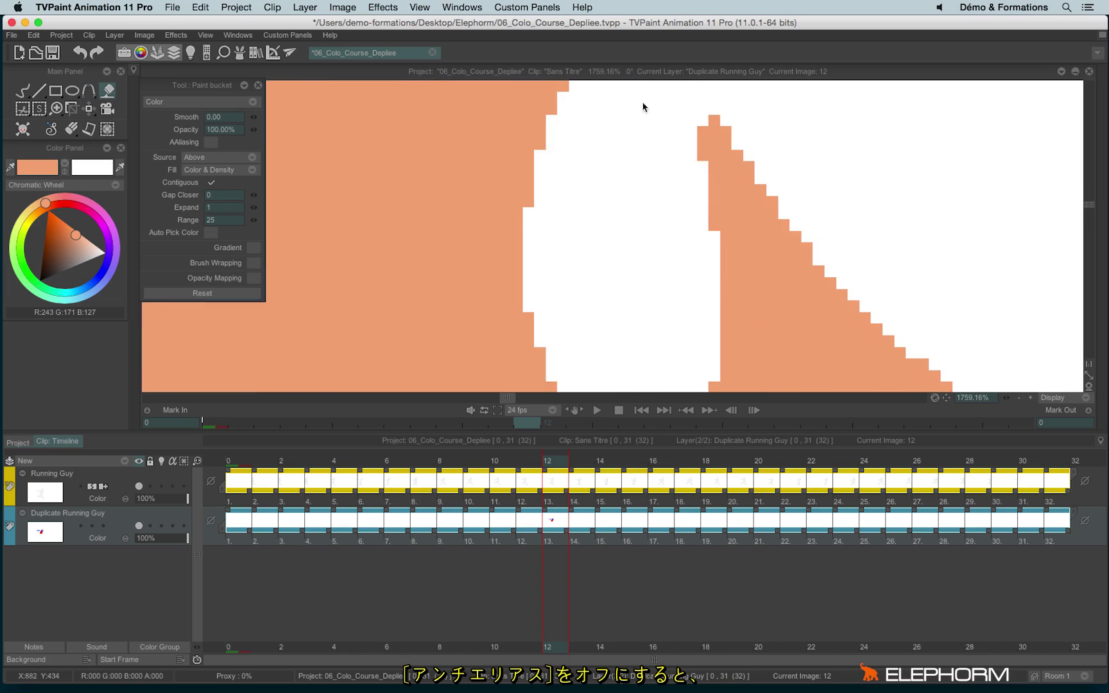
{"action": "scroll", "coordinate": [742, 154], "scroll_direction": "down", "scroll_amount": 4}
{"action": "scroll", "coordinate": [855, 211], "scroll_direction": "down", "scroll_amount": 4}
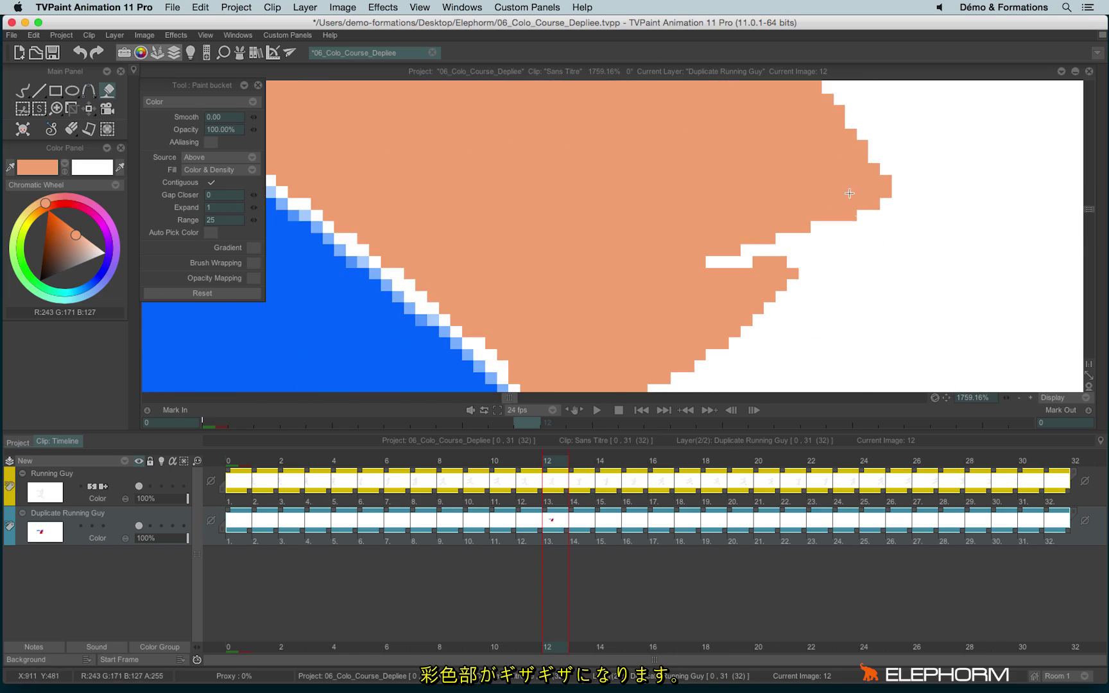
{"action": "scroll", "coordinate": [635, 354], "scroll_direction": "down", "scroll_amount": 5}
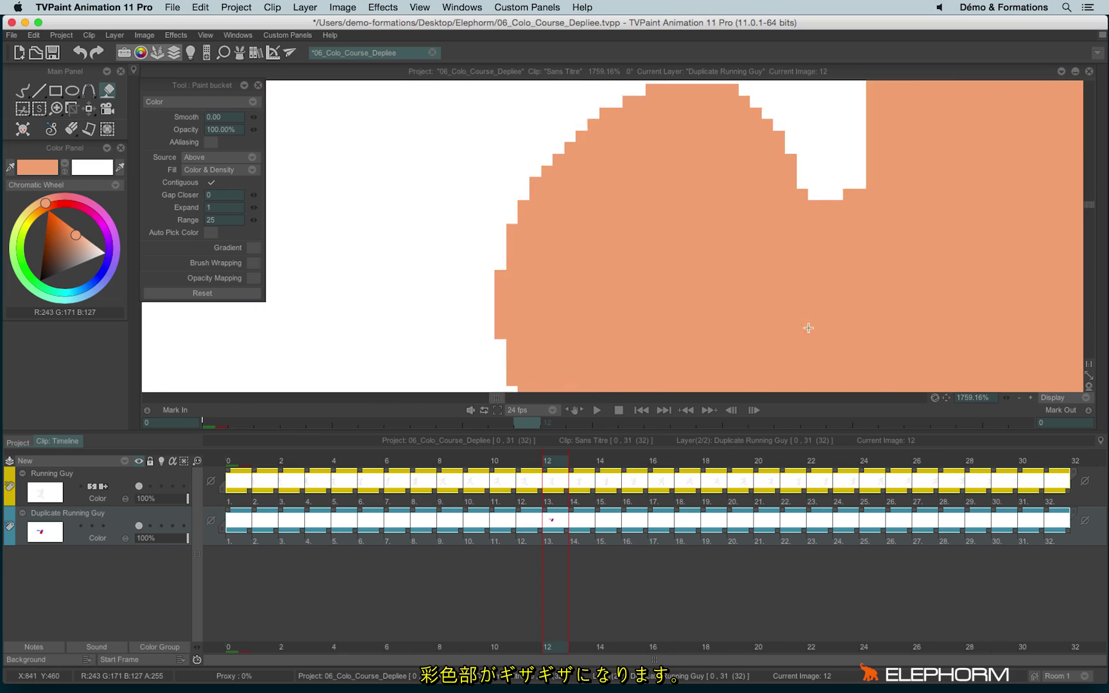
{"action": "scroll", "coordinate": [764, 206], "scroll_direction": "down", "scroll_amount": 8}
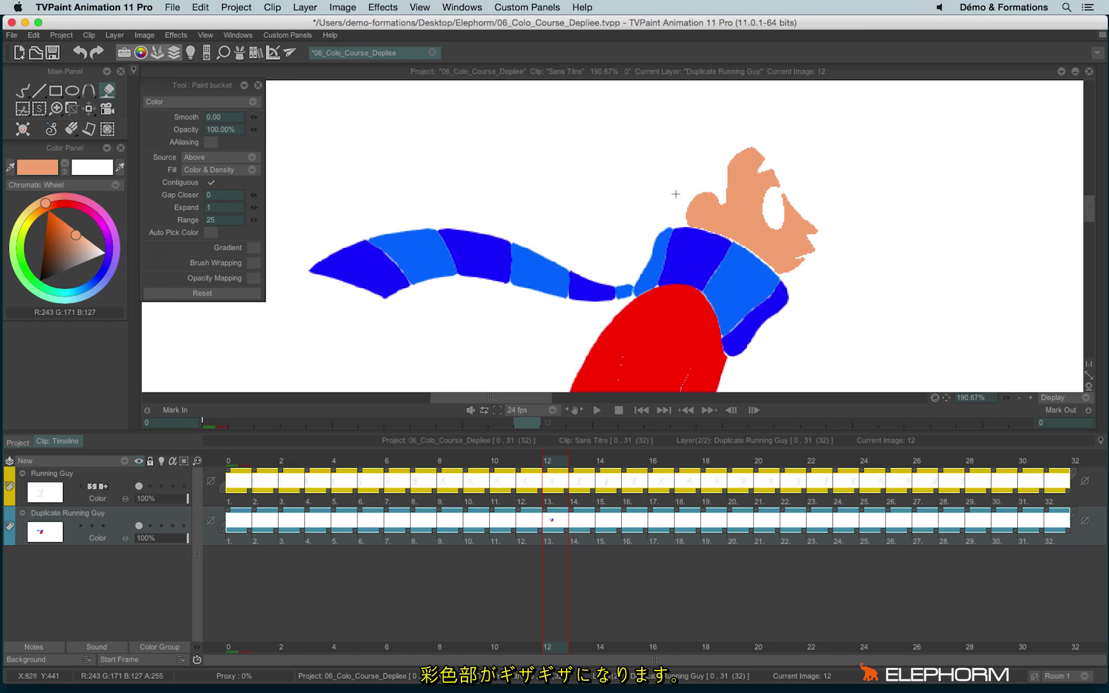
{"action": "left_click", "coordinate": [211, 141]}
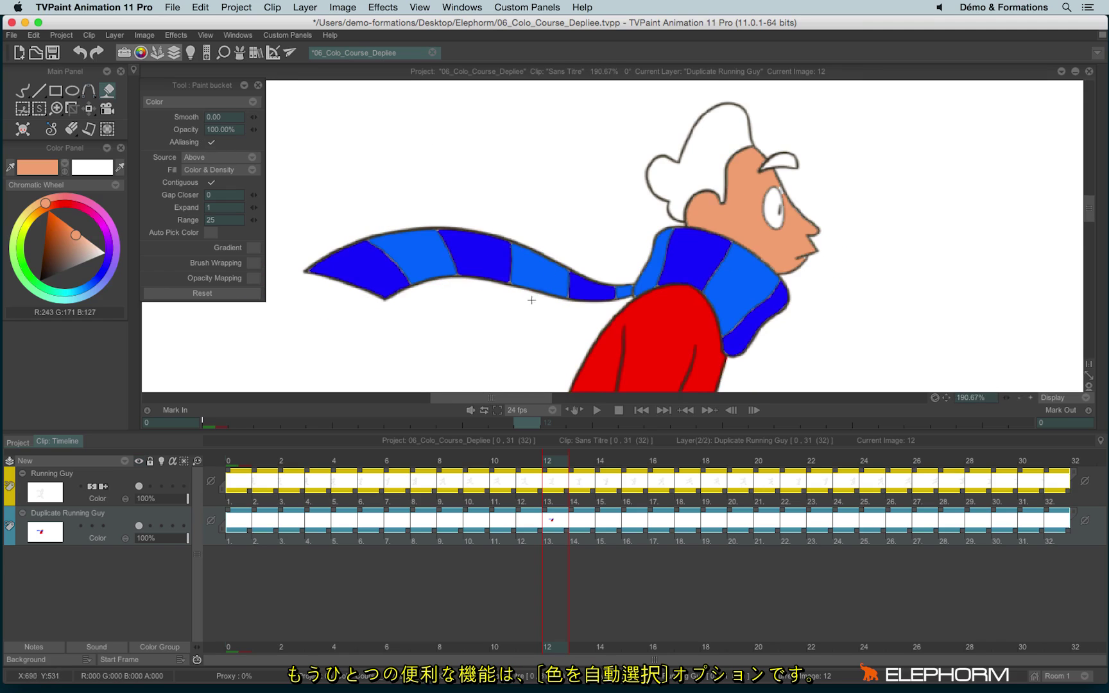
Move to frame 13, enable Auto Pick Color and show the coloured previous frame via the light table
{"action": "key", "text": "Right"}
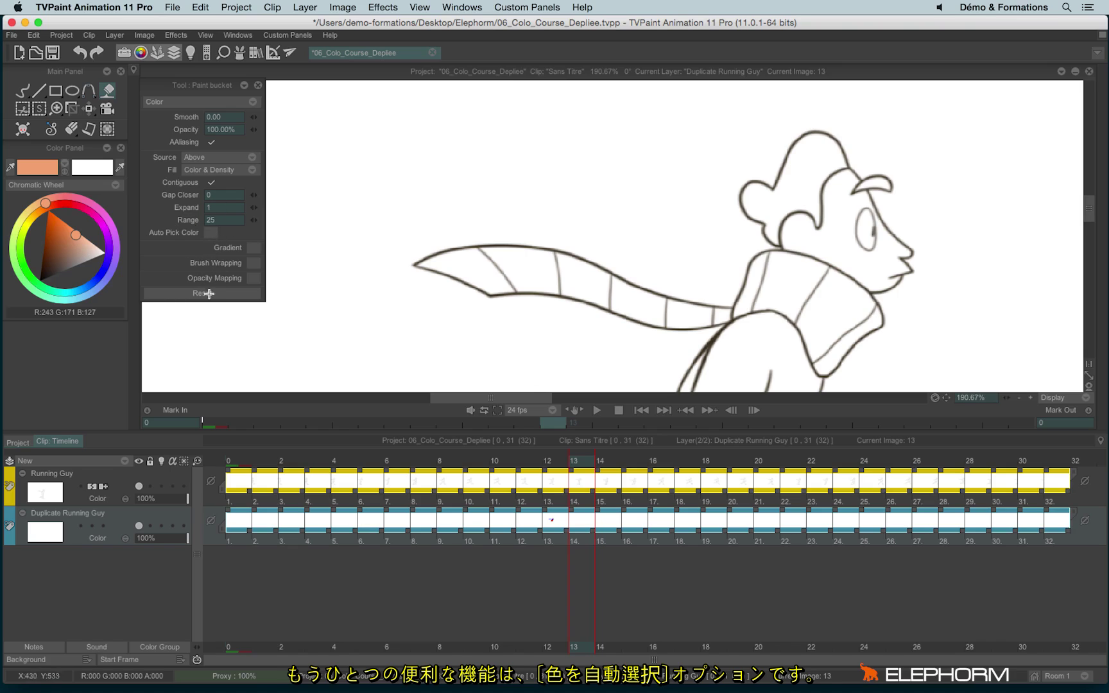
{"action": "left_click", "coordinate": [210, 232]}
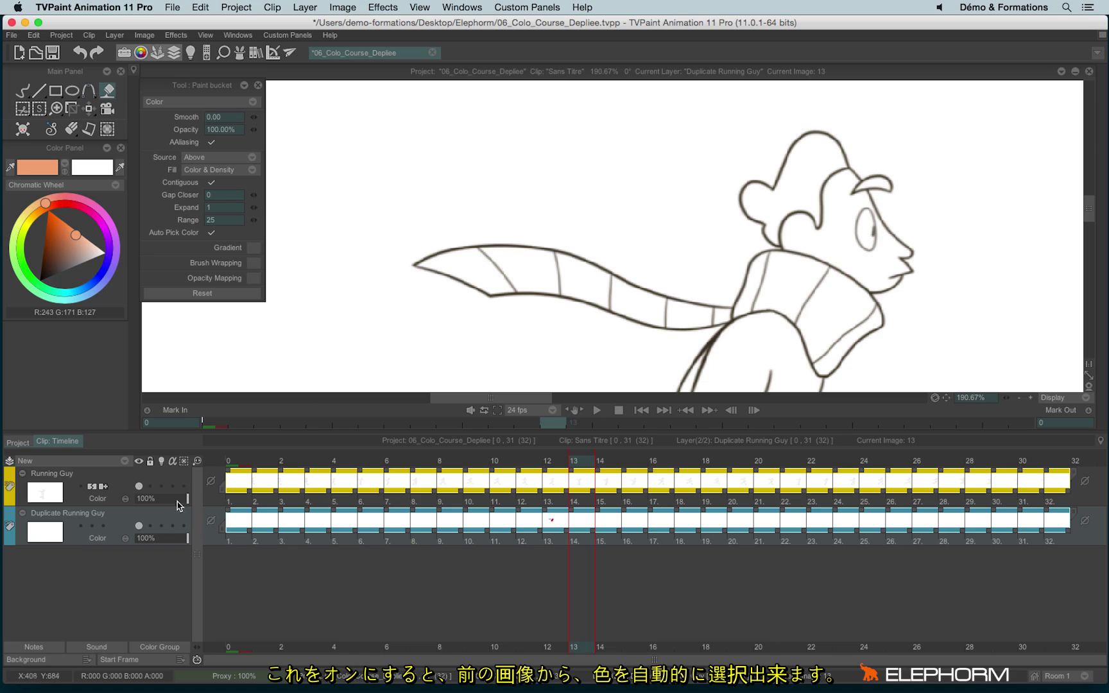
{"action": "left_click", "coordinate": [162, 527]}
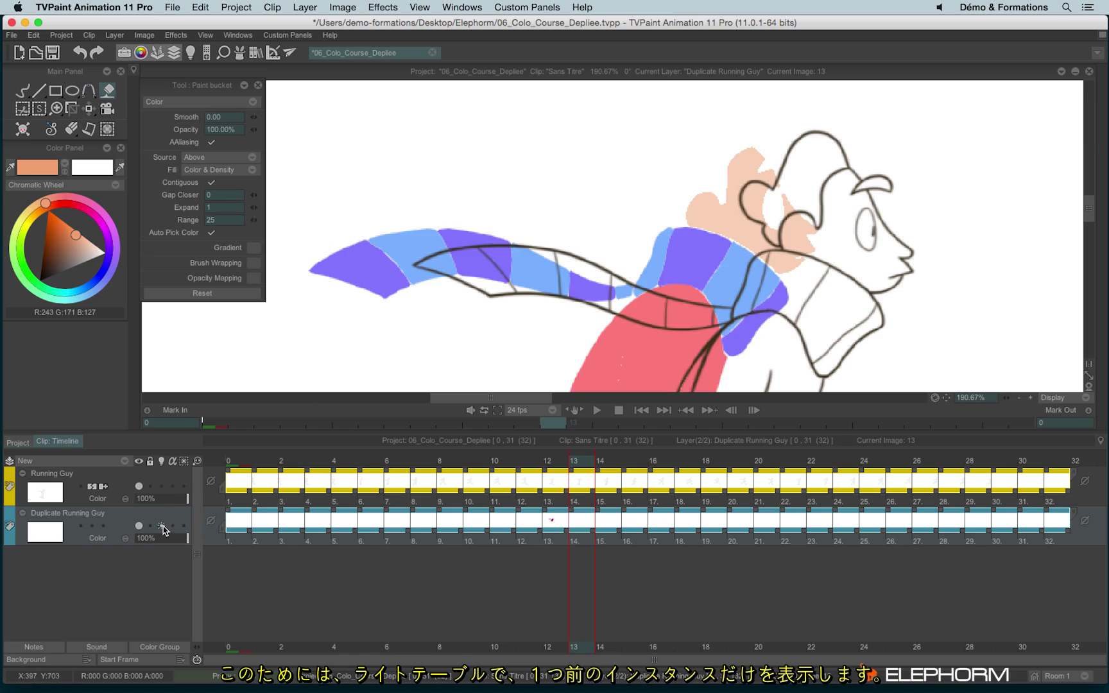
{"action": "left_click", "coordinate": [161, 527]}
{"action": "left_click", "coordinate": [161, 526]}
Set the layer's light table to one previous instance and close the Light Table settings
{"action": "left_click", "coordinate": [161, 462]}
{"action": "left_click", "coordinate": [232, 463]}
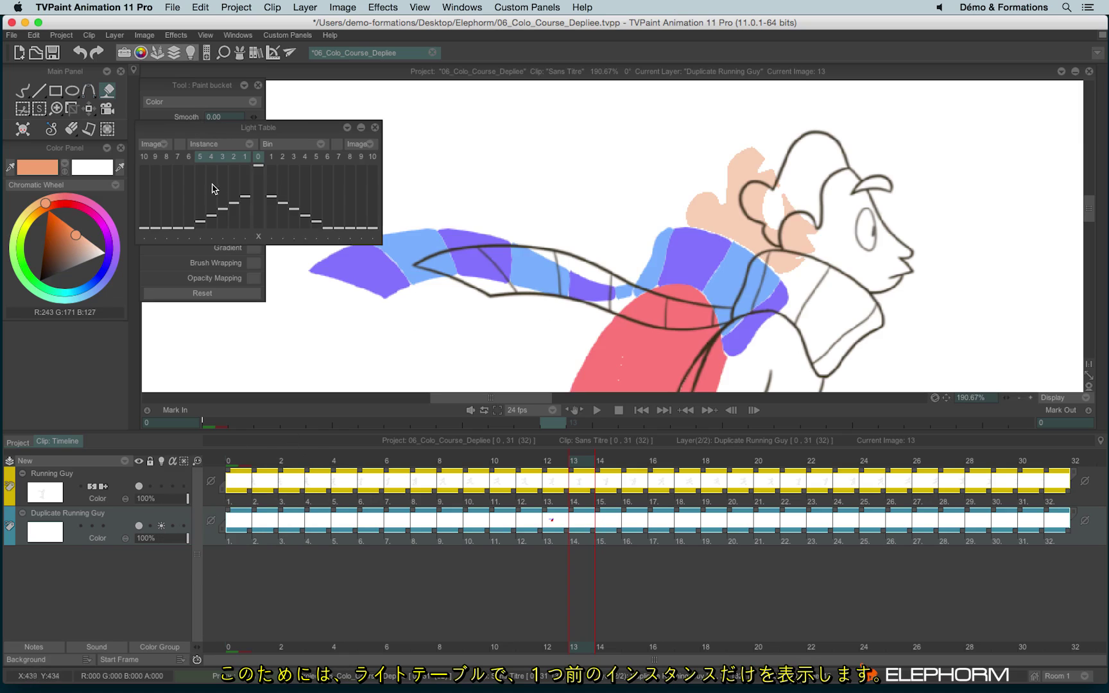
{"action": "left_click", "coordinate": [375, 128]}
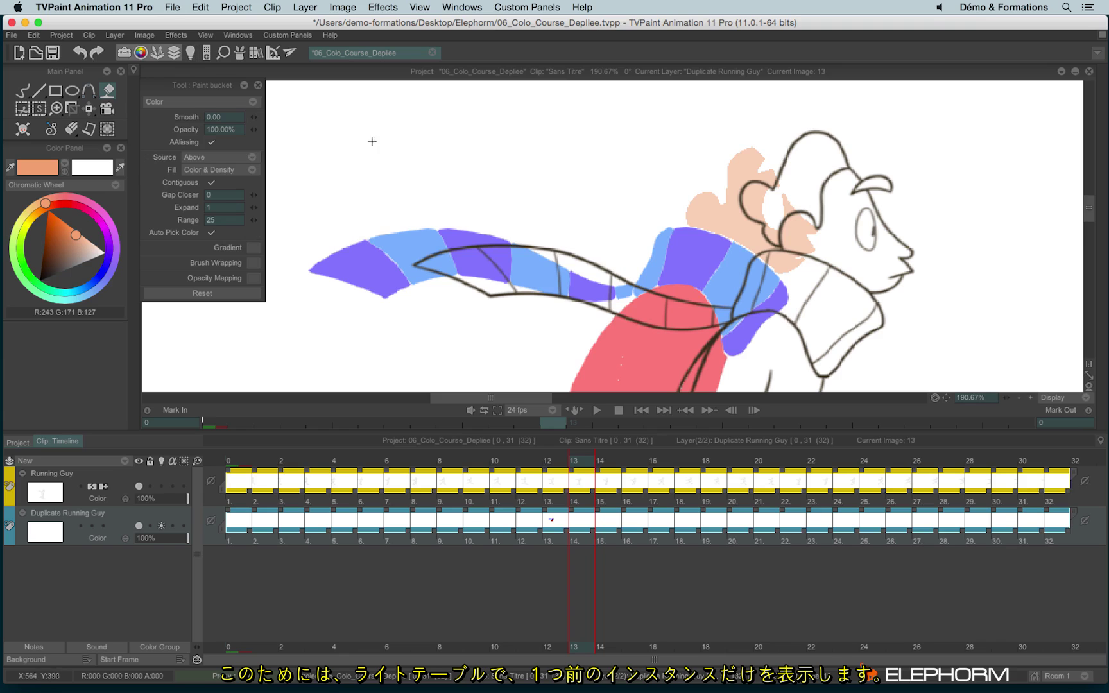
Fill the collar and small scarf piece blue, and the arm and torso red
{"action": "mouse_move", "coordinate": [744, 353]}
{"action": "left_mouse_down"}
{"action": "mouse_move", "coordinate": [664, 317]}
{"action": "mouse_move", "coordinate": [621, 273]}
{"action": "left_mouse_up"}
{"action": "left_click_drag", "start_coordinate": [607, 188], "coordinate": [709, 281]}
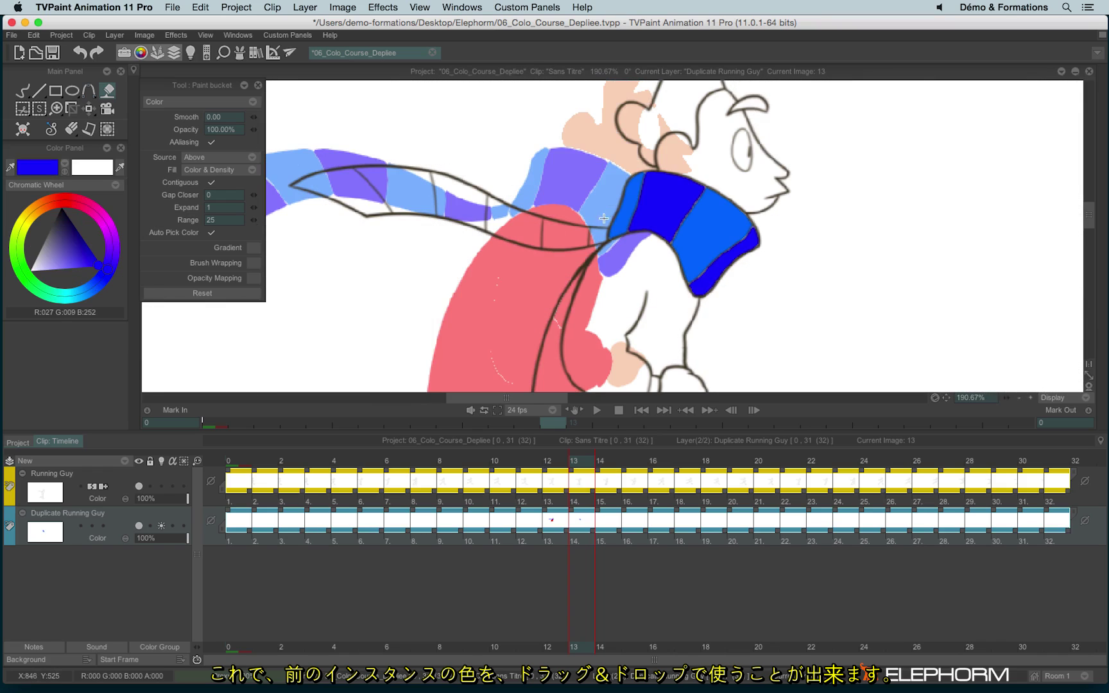
{"action": "left_click_drag", "start_coordinate": [619, 220], "coordinate": [596, 239]}
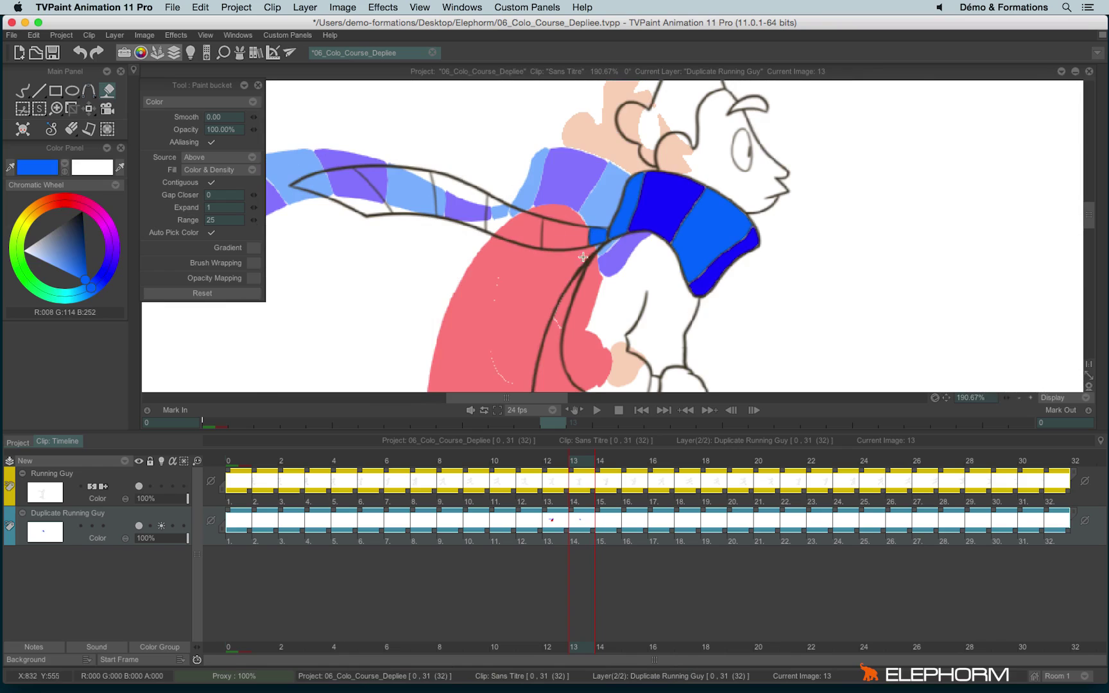
{"action": "left_click", "coordinate": [636, 324]}
{"action": "left_click_drag", "start_coordinate": [561, 315], "coordinate": [602, 235]}
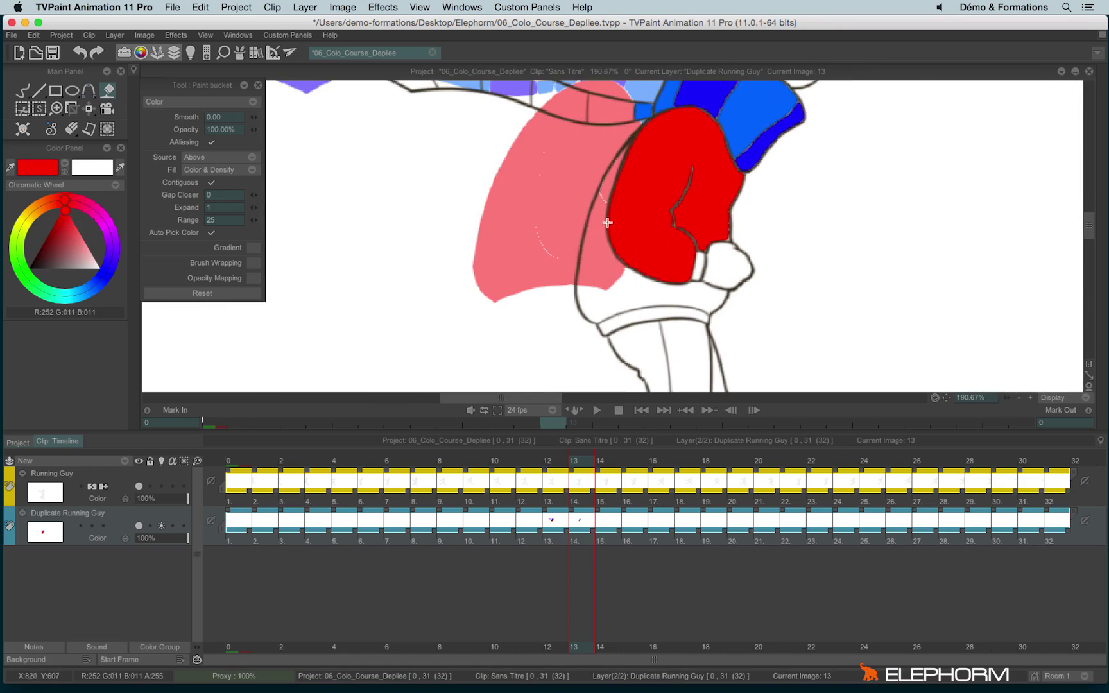
{"action": "left_click", "coordinate": [588, 259]}
Fill the remaining scarf bands in alternating dark and medium blue out to the scarf's end
{"action": "left_click_drag", "start_coordinate": [555, 169], "coordinate": [529, 335]}
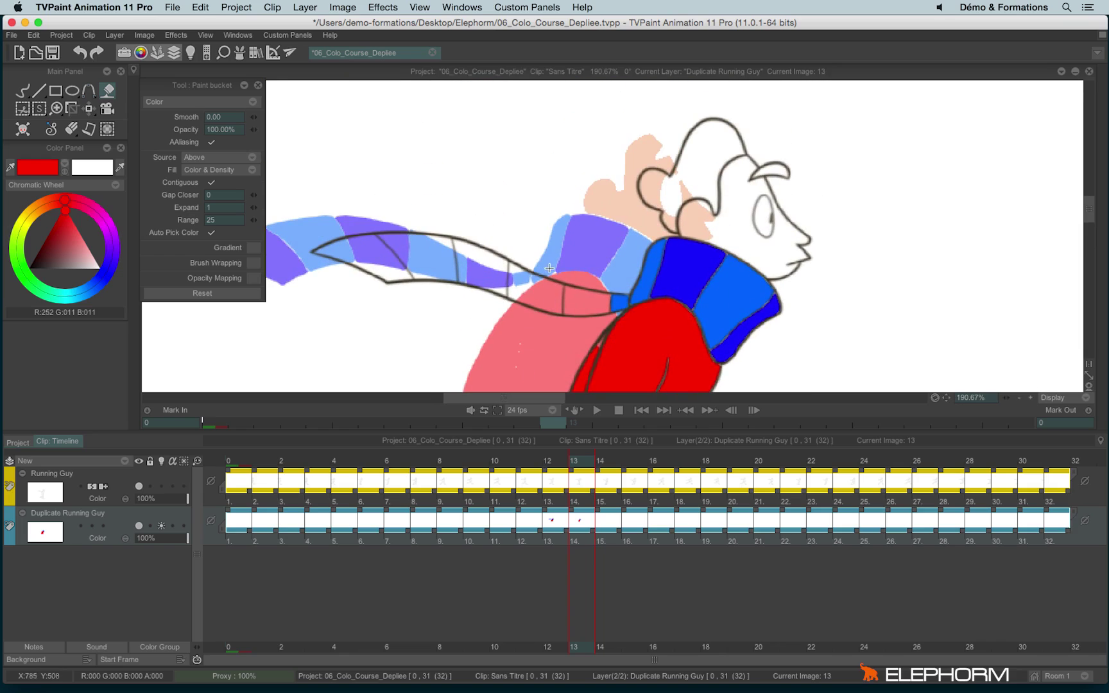
{"action": "left_click_drag", "start_coordinate": [486, 277], "coordinate": [584, 301]}
{"action": "left_click", "coordinate": [532, 287]}
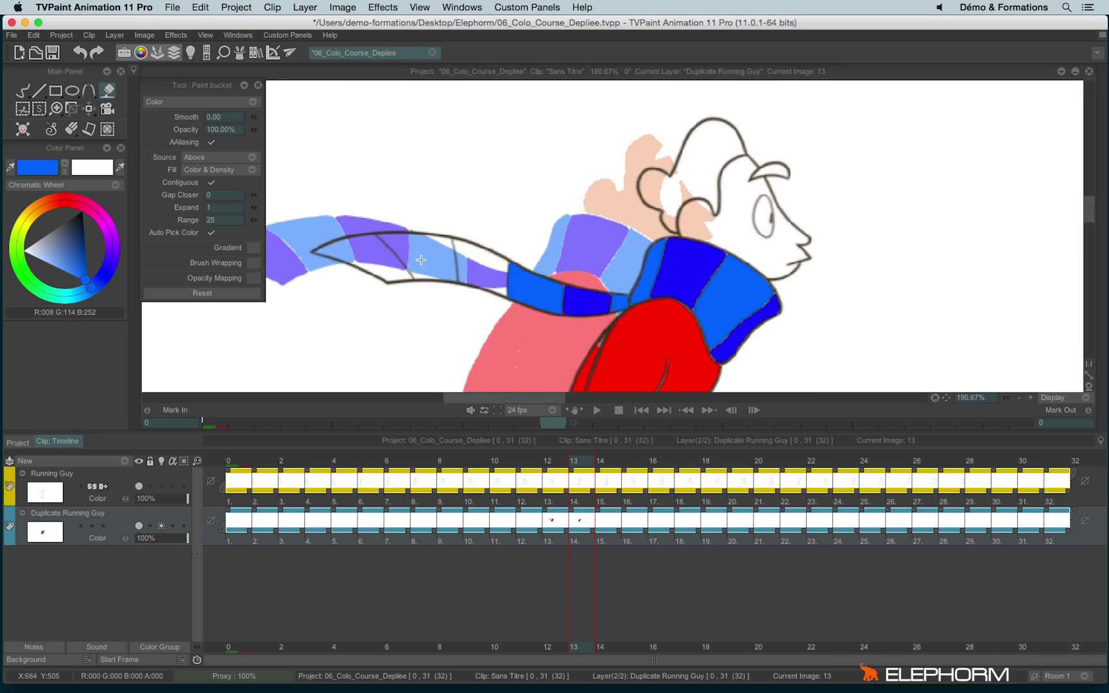
{"action": "left_click", "coordinate": [492, 281]}
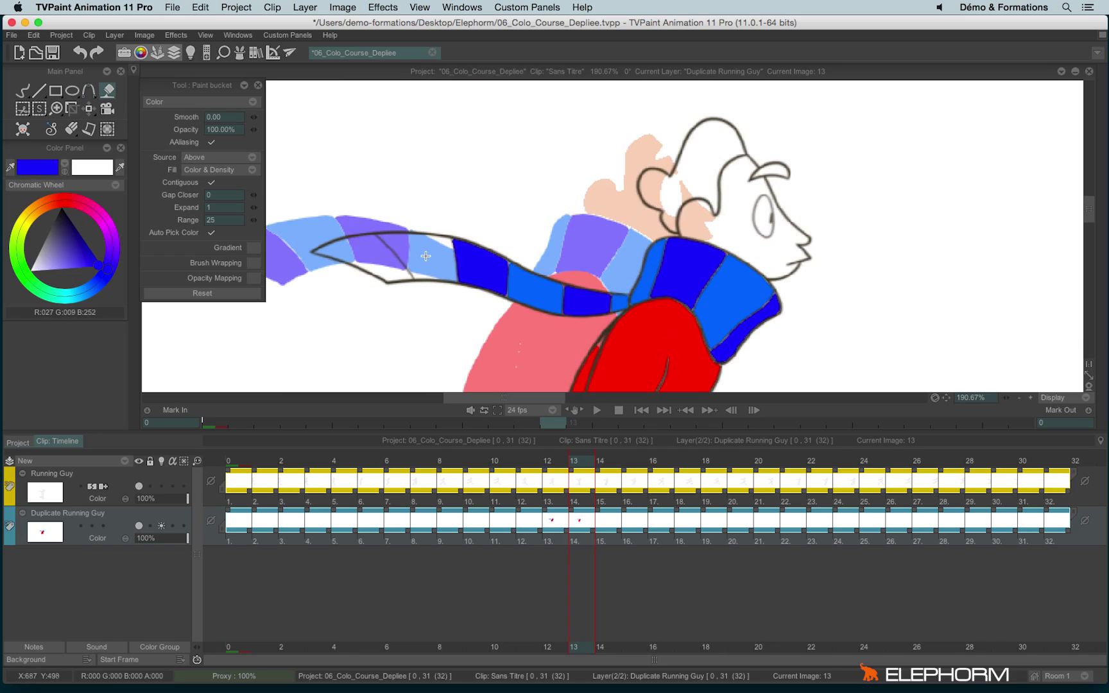
{"action": "left_click", "coordinate": [423, 261]}
{"action": "left_click", "coordinate": [364, 257]}
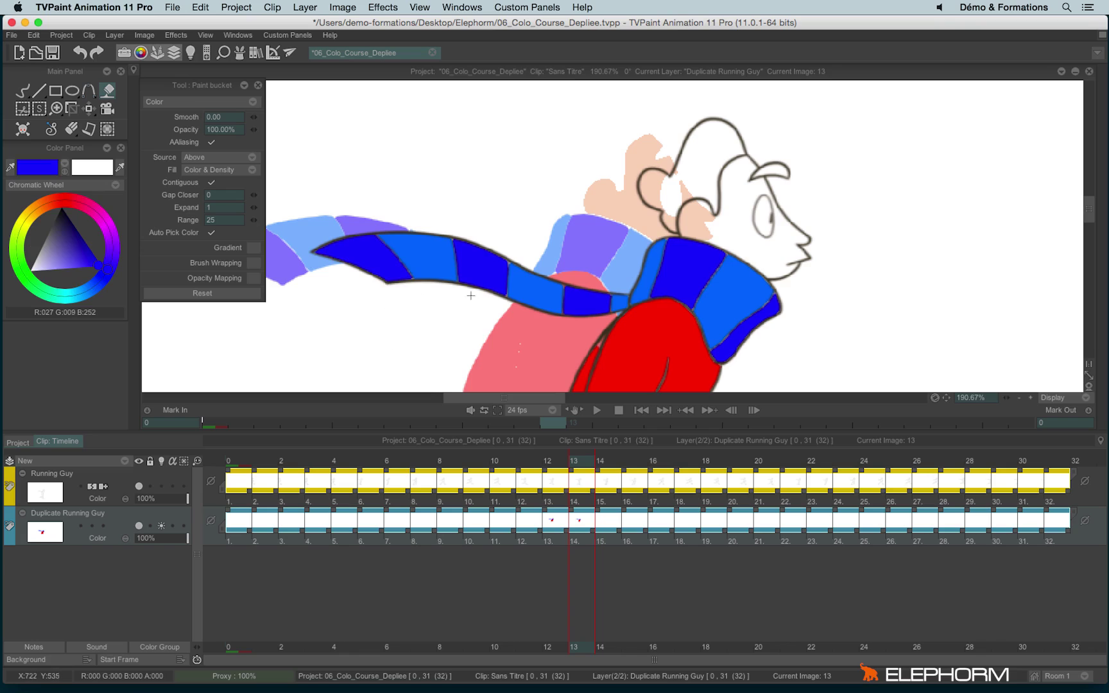
Fill the runner's face with the peach skin colour and zoom out to see the whole figure
{"action": "scroll", "coordinate": [470, 293], "scroll_direction": "down", "scroll_amount": 2}
{"action": "left_click", "coordinate": [611, 227]}
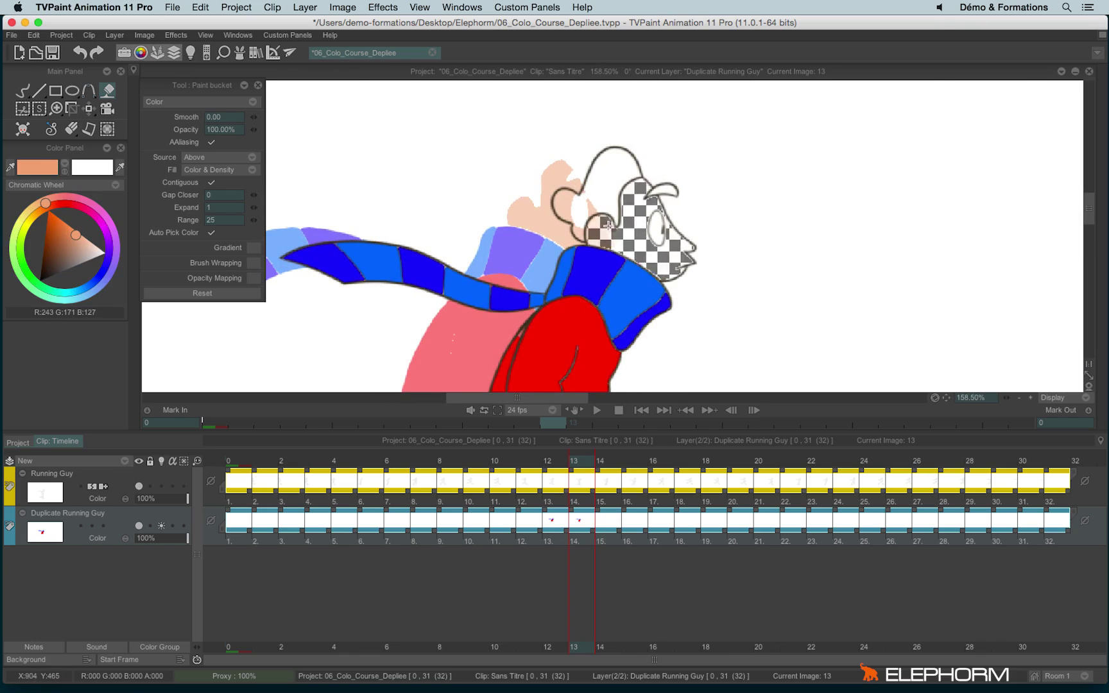
{"action": "scroll", "coordinate": [528, 247], "scroll_direction": "down", "scroll_amount": 6}
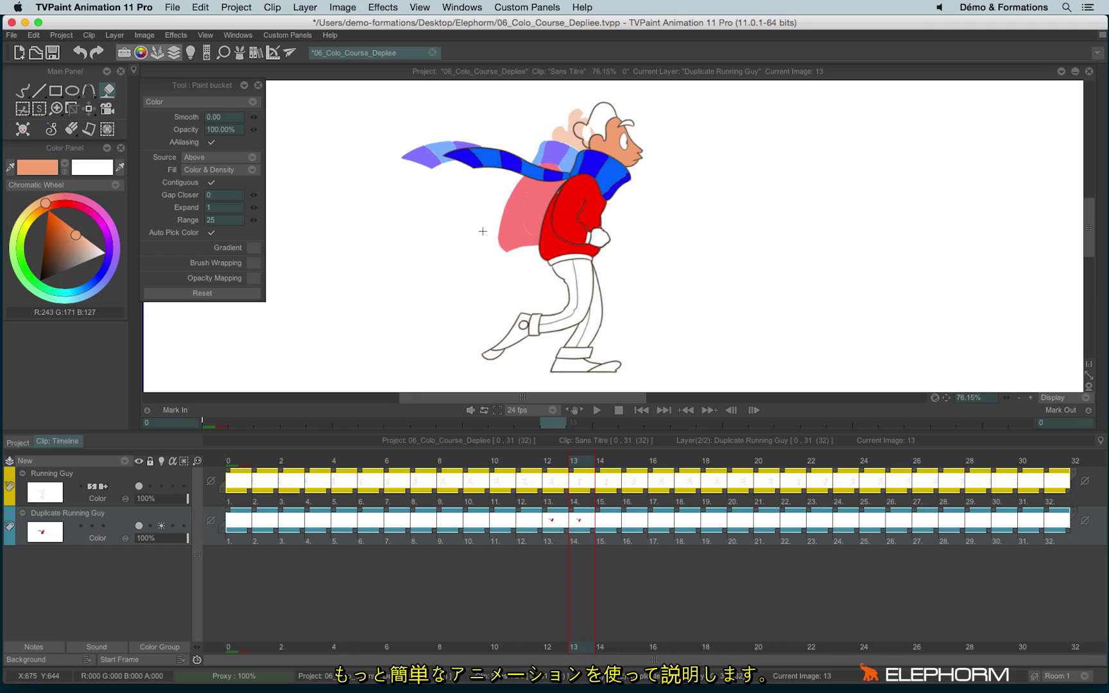
Load the 04_Decrease_Layer_Length.tvpp project
{"action": "key", "text": "super+o"}
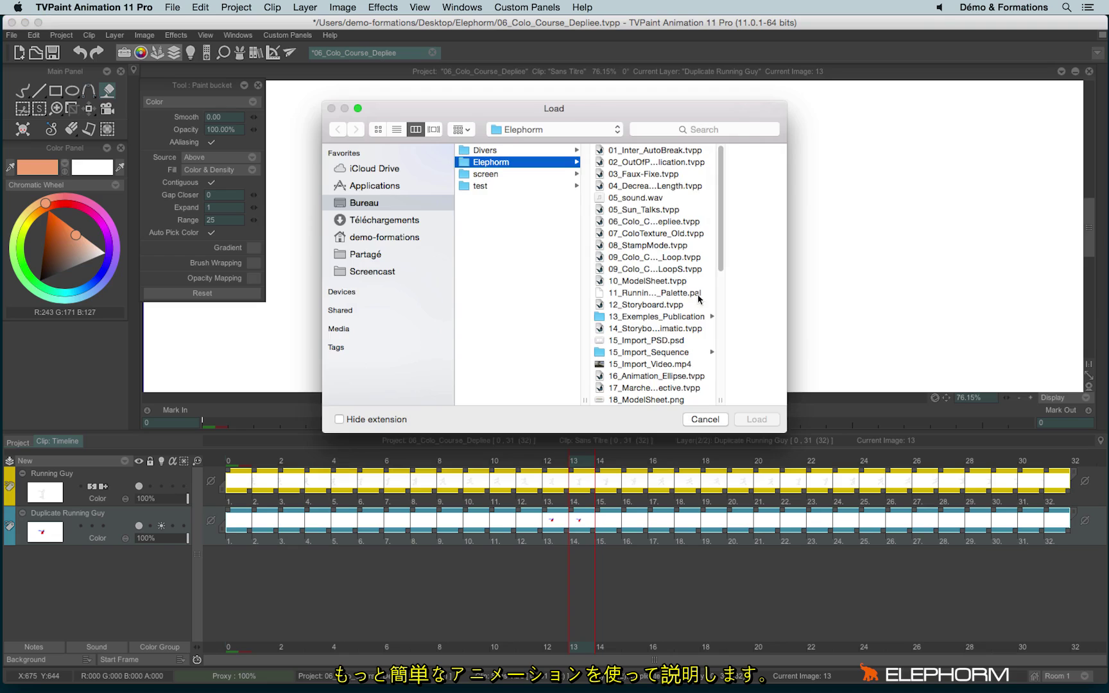
{"action": "left_click", "coordinate": [661, 185]}
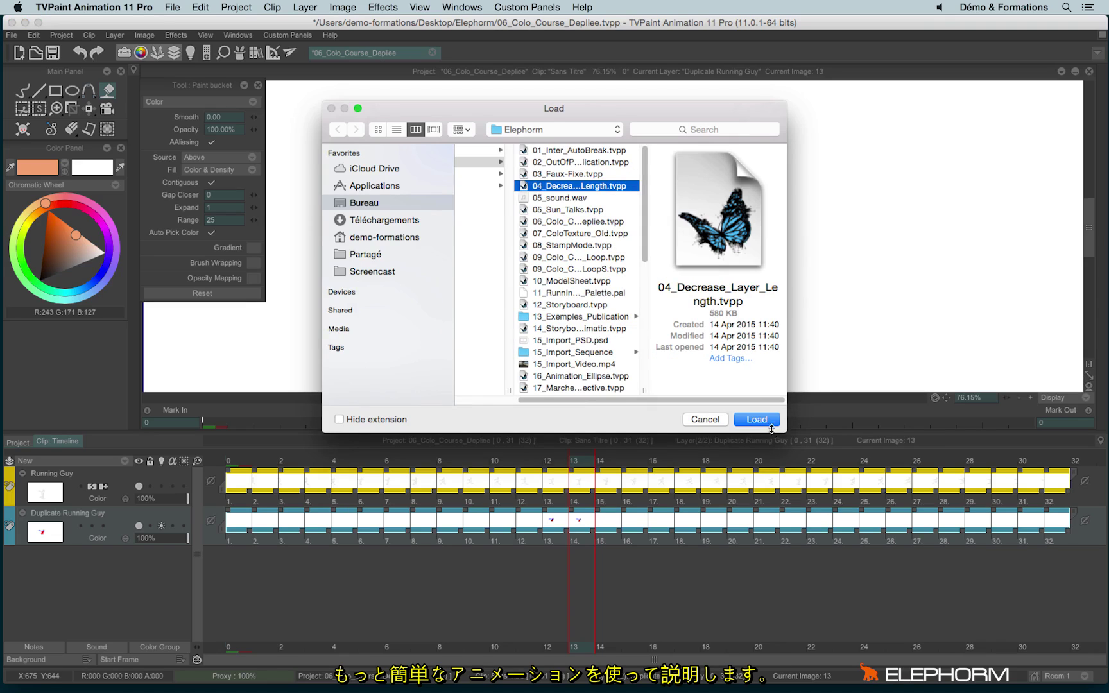
{"action": "left_click", "coordinate": [767, 420]}
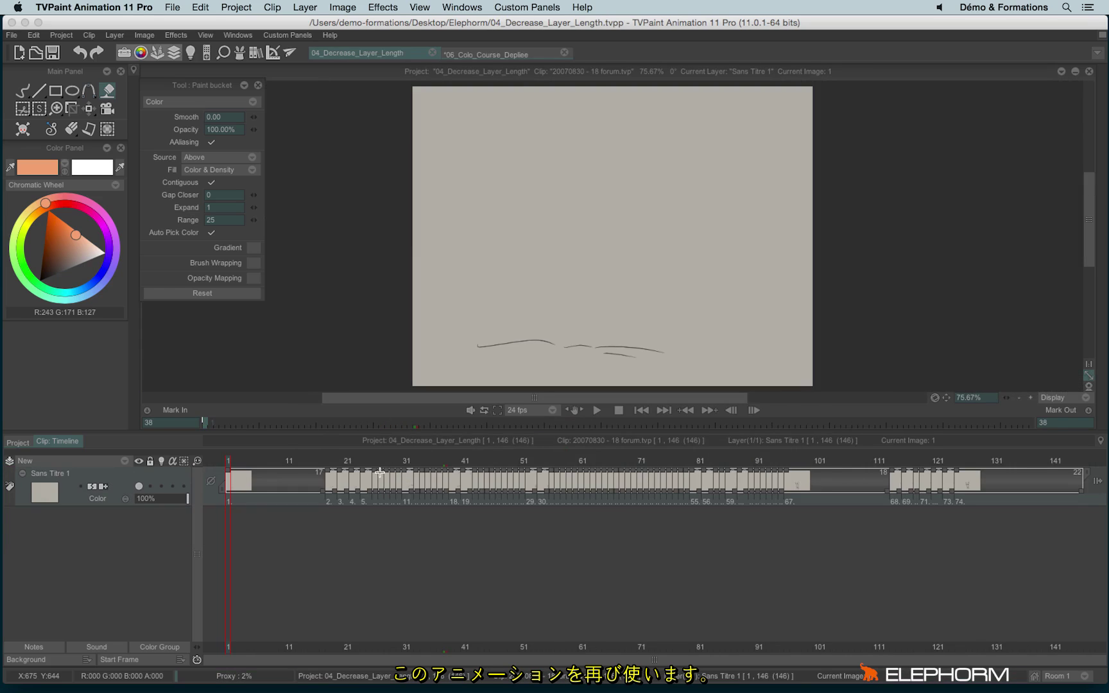
Play the walking animation, stop it, and scrub the timeline to frame 35
{"action": "left_click", "coordinate": [597, 410]}
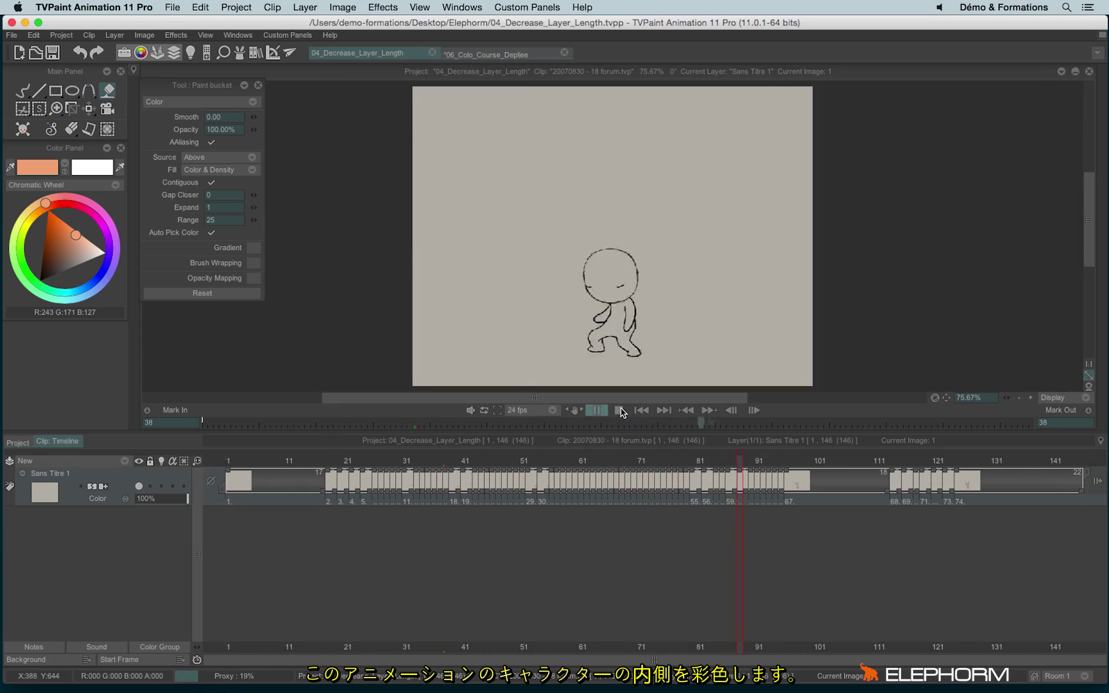
{"action": "left_click", "coordinate": [620, 410]}
{"action": "left_click_drag", "start_coordinate": [585, 461], "coordinate": [730, 501]}
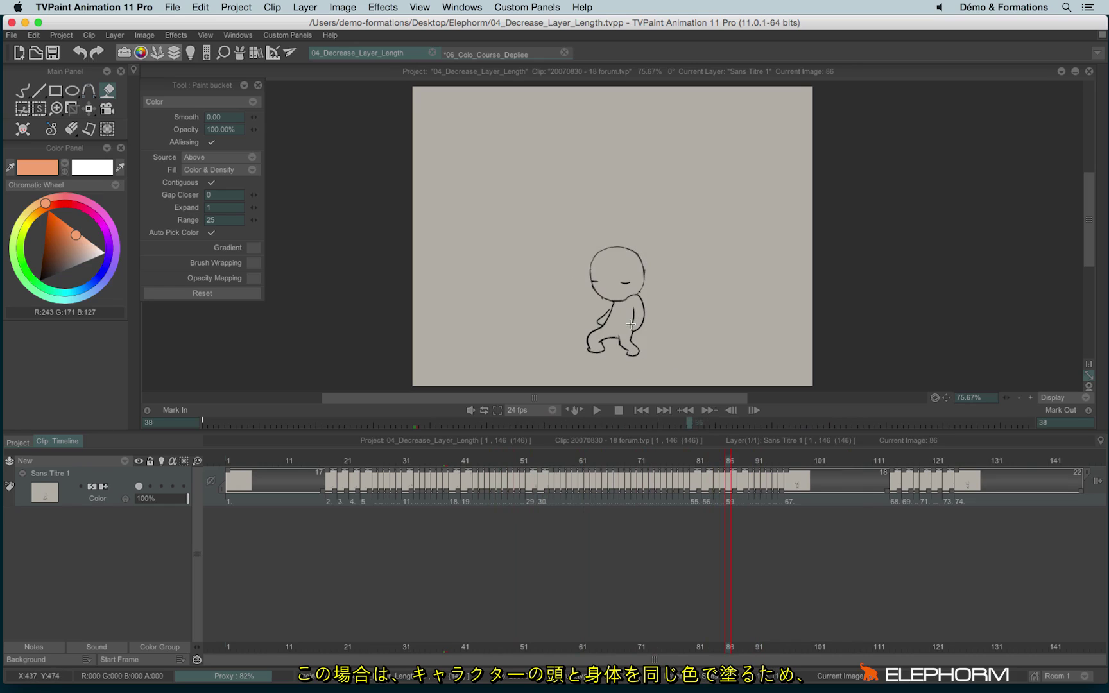
{"action": "left_click", "coordinate": [430, 462]}
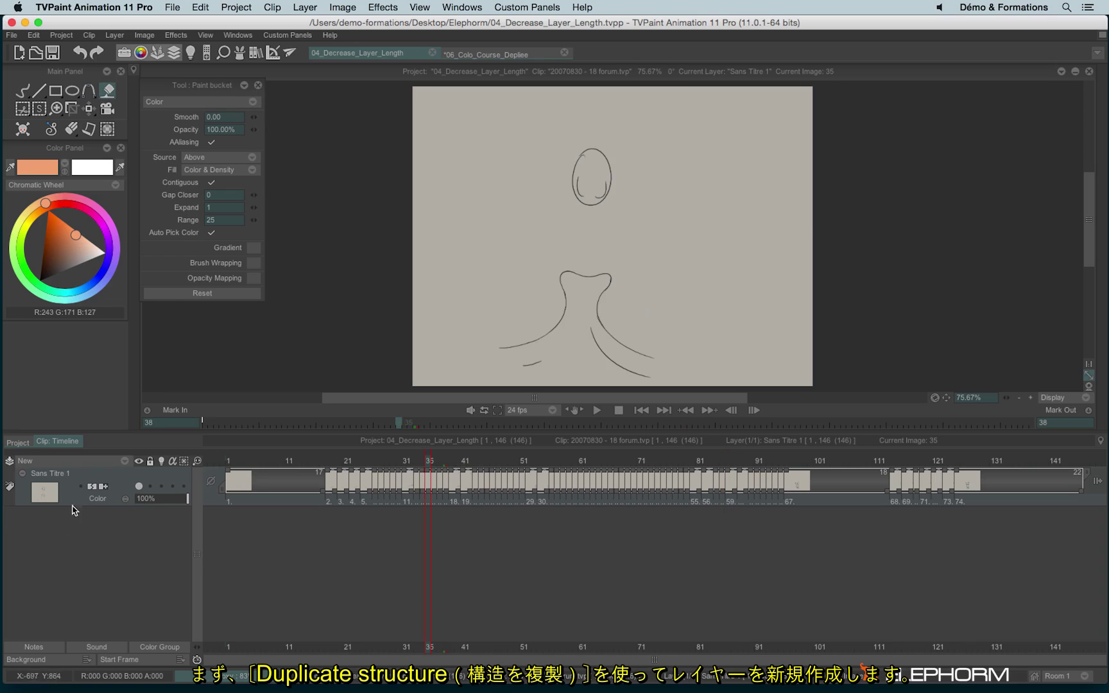
Create an empty Duplicate Sans Titre 1 layer and place it beneath Sans Titre 1
{"action": "right_click", "coordinate": [119, 470]}
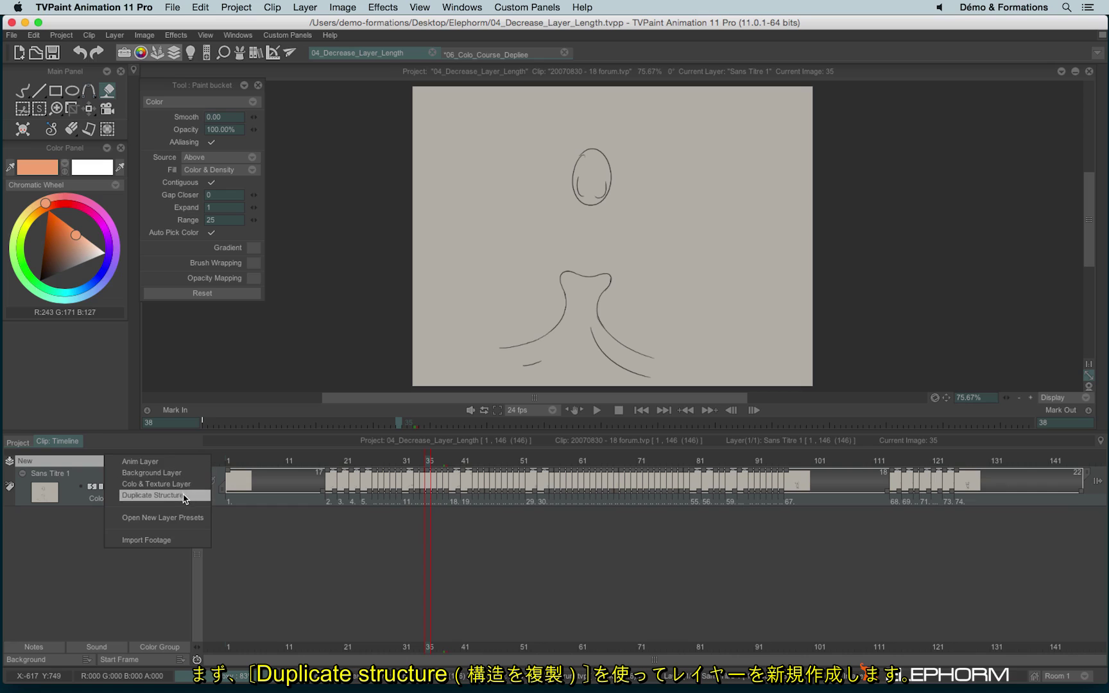
{"action": "left_click", "coordinate": [177, 503]}
{"action": "left_click_drag", "start_coordinate": [77, 483], "coordinate": [82, 591]}
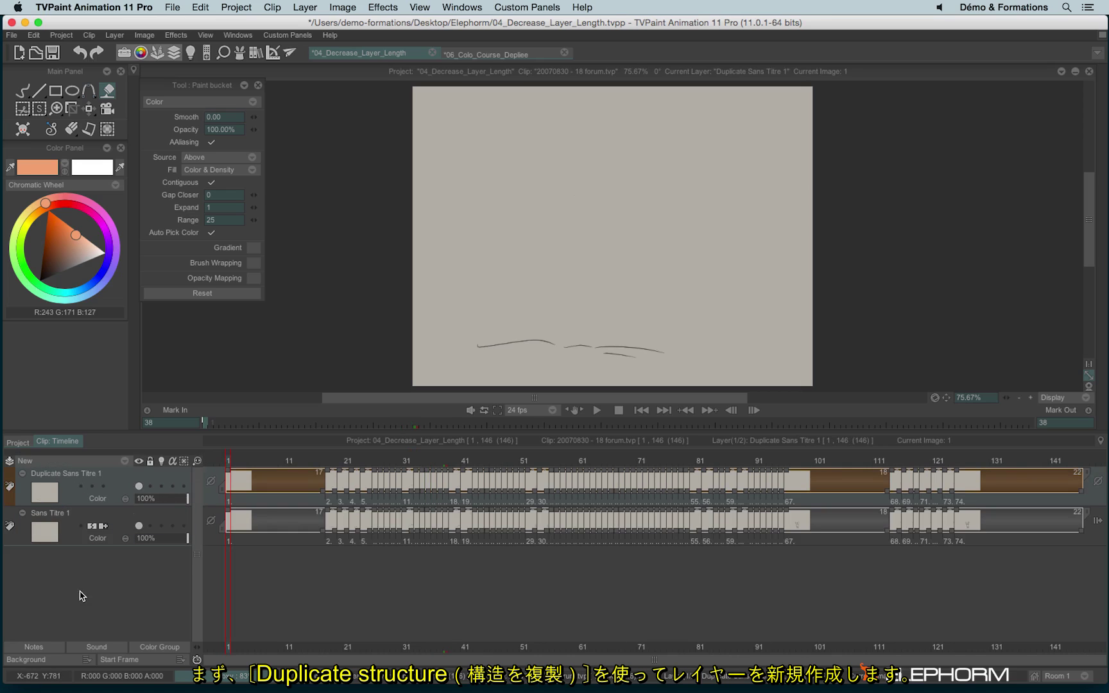
Switch to the Filled Rectangle tool, draw a skin-coloured test rectangle, then undo it
{"action": "left_click", "coordinate": [62, 98]}
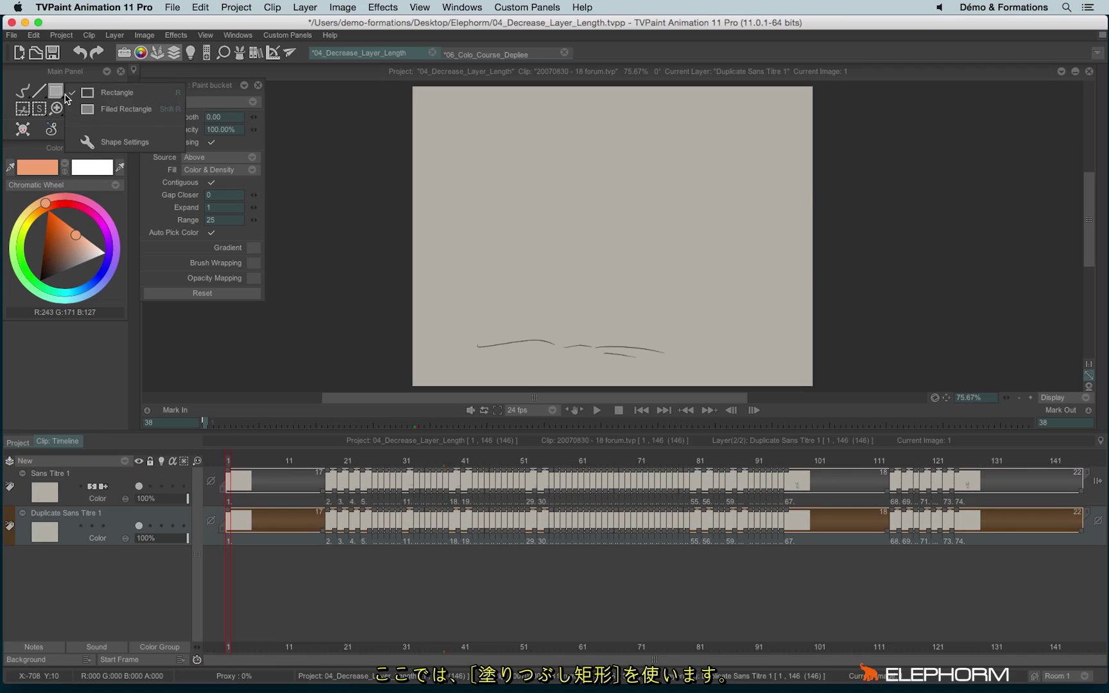
{"action": "left_click", "coordinate": [144, 112]}
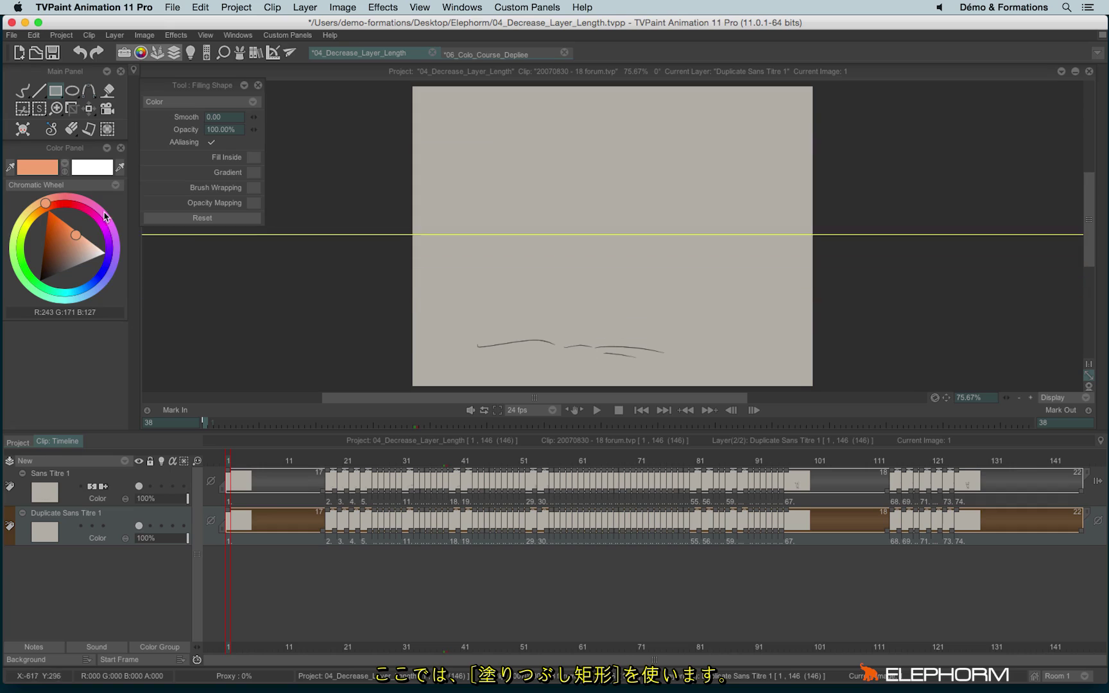
{"action": "left_click_drag", "start_coordinate": [433, 108], "coordinate": [774, 358]}
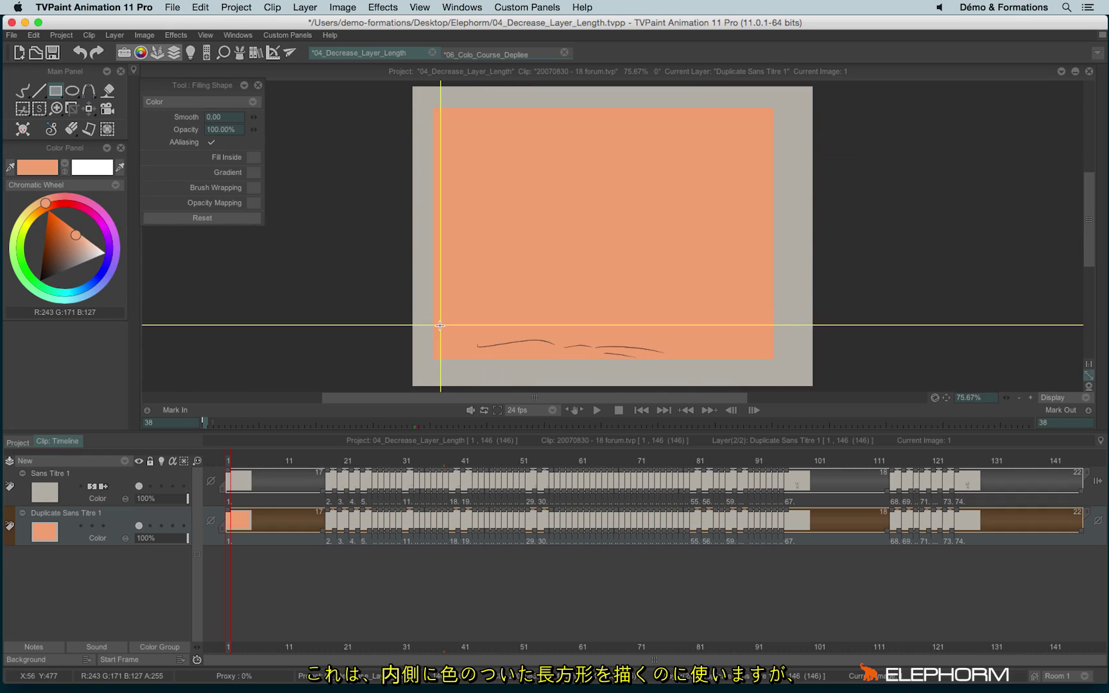
{"action": "key", "text": "ctrl+z"}
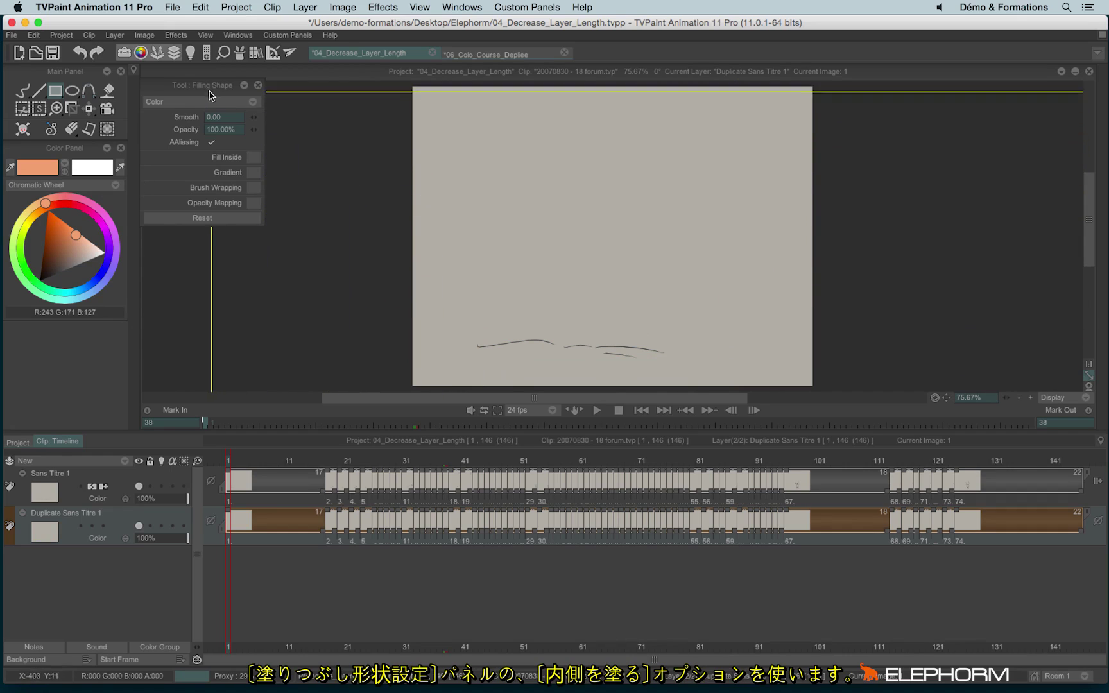
Enable Fill Inside for the filled rectangle, compare with Paint bucket options, and use Gap Closer 2
{"action": "left_click_drag", "start_coordinate": [208, 94], "coordinate": [209, 94]}
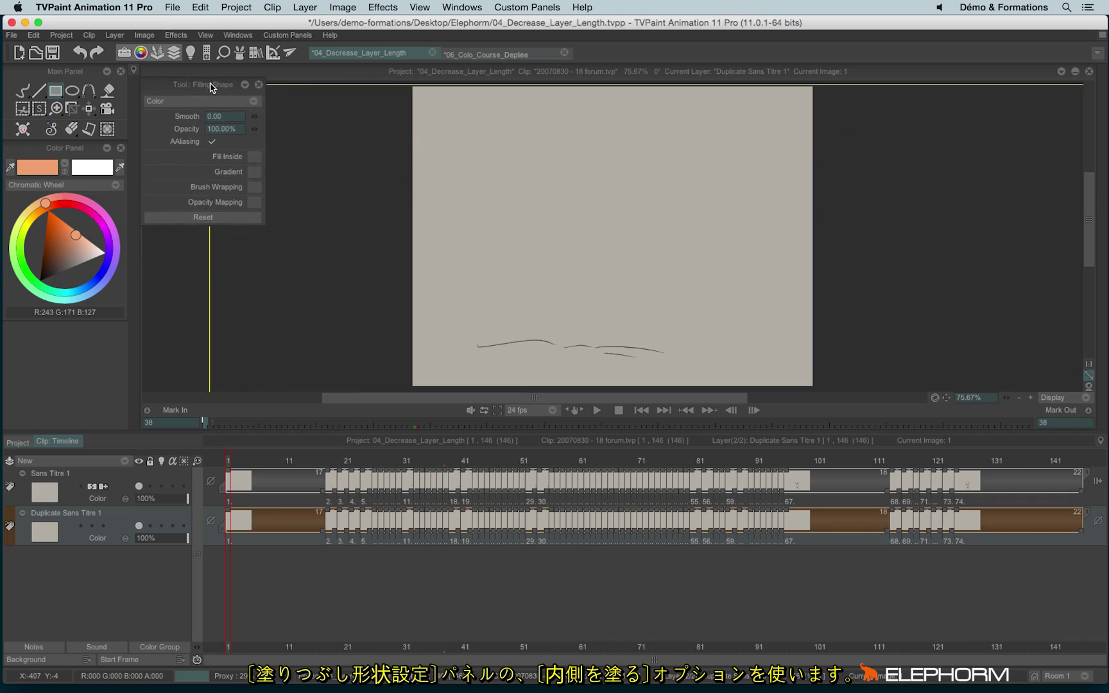
{"action": "left_click", "coordinate": [254, 158]}
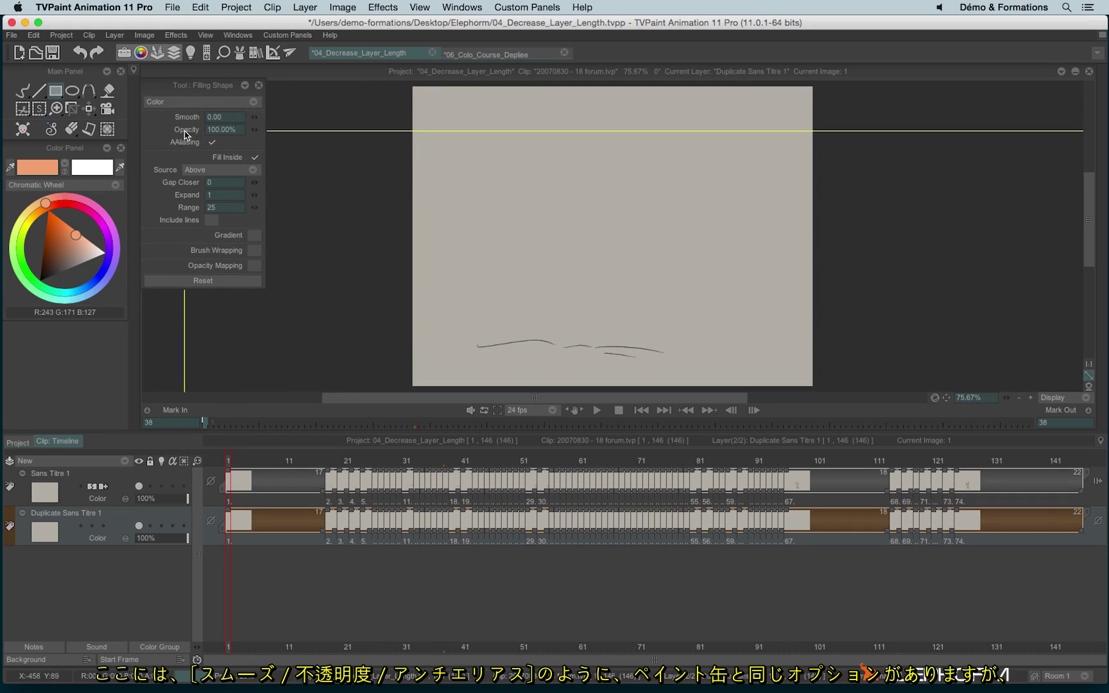
{"action": "left_click", "coordinate": [107, 91]}
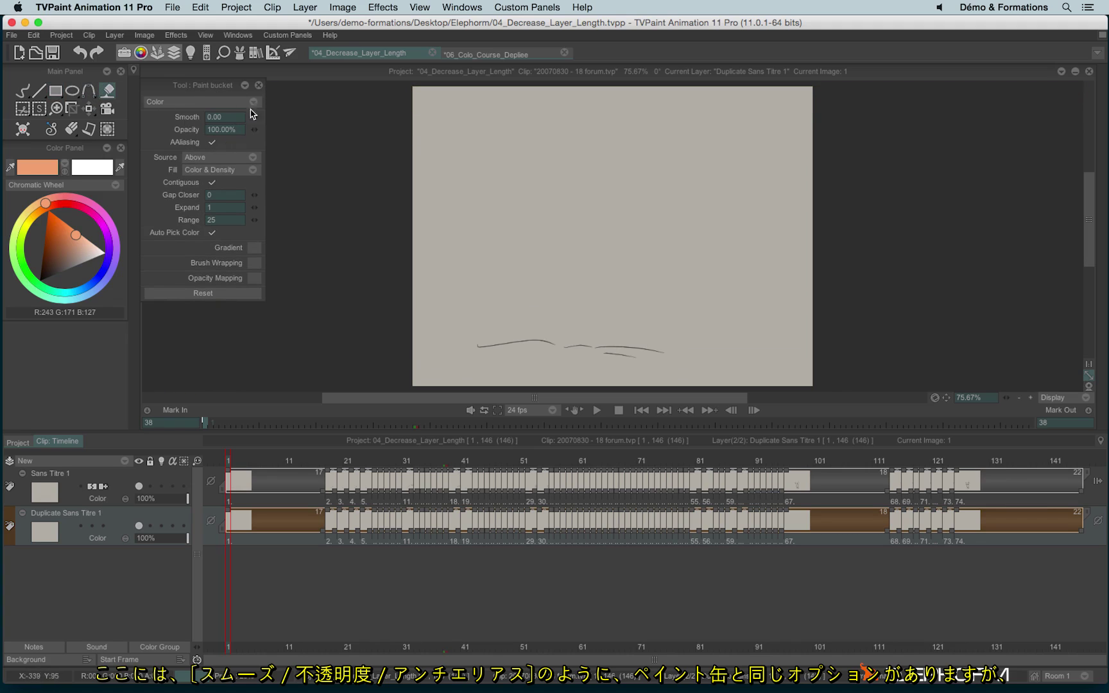
{"action": "left_click", "coordinate": [56, 89]}
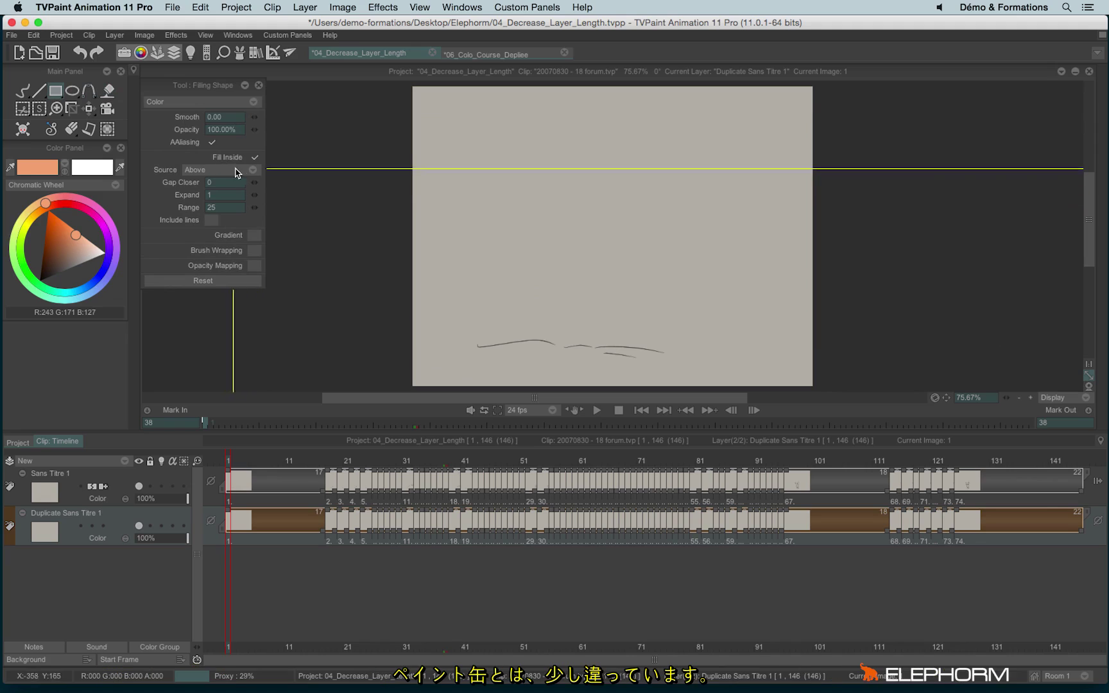
{"action": "left_click", "coordinate": [107, 90]}
{"action": "left_click", "coordinate": [56, 93]}
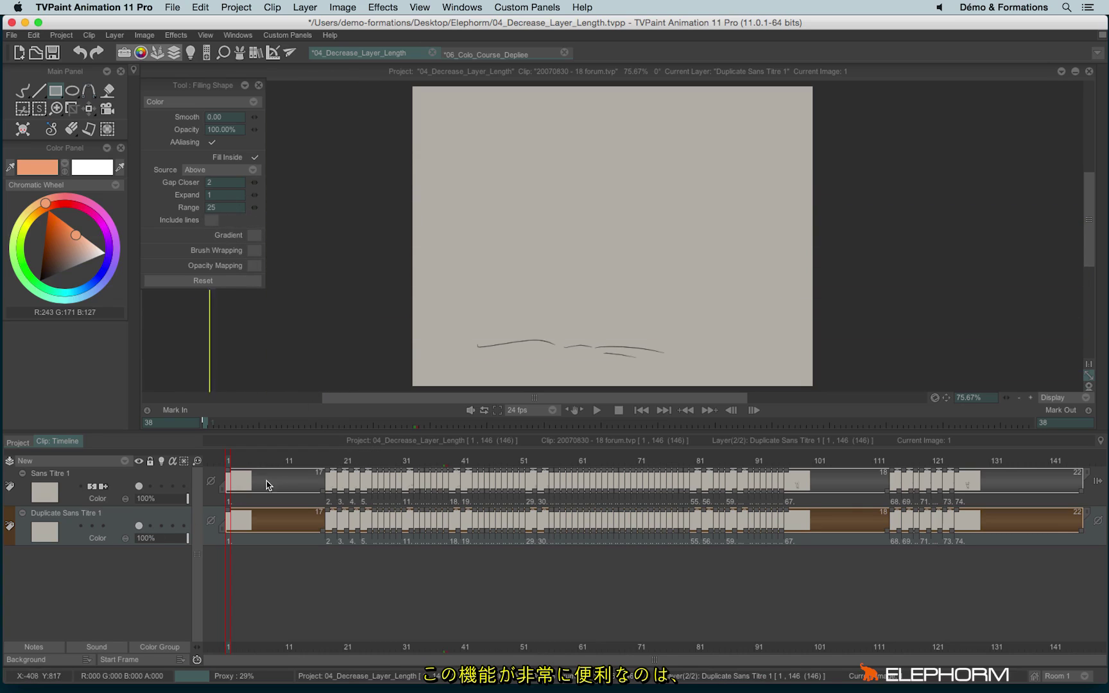
On frame 69, test-fill the character's body with skin colour, then undo it
{"action": "left_click", "coordinate": [328, 462]}
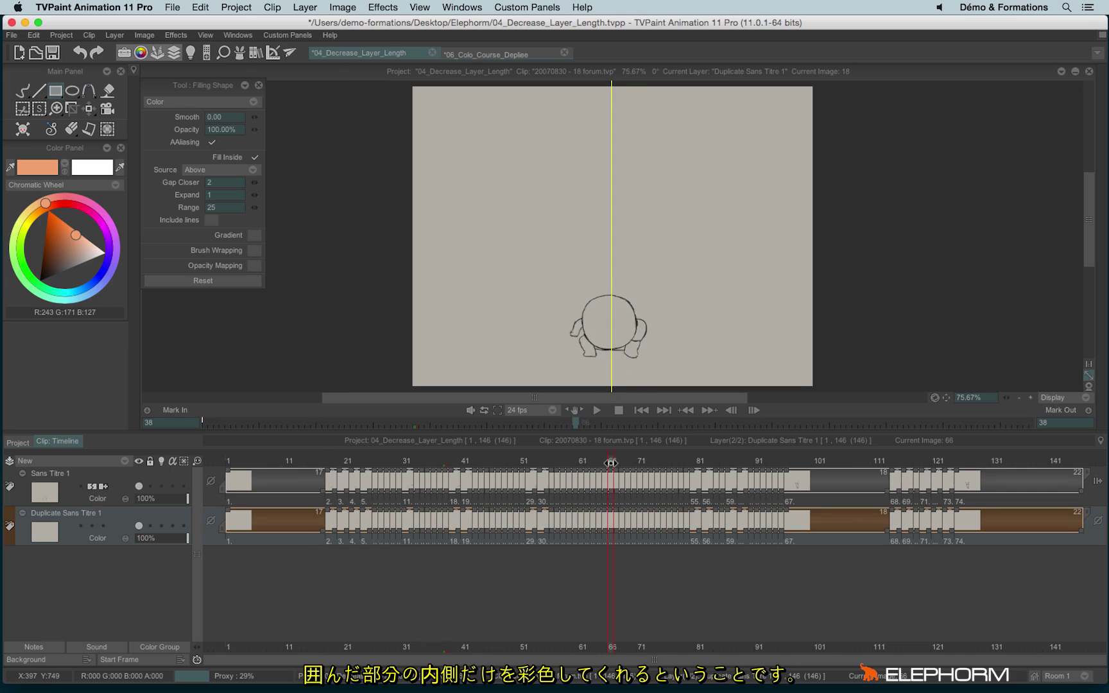
{"action": "left_click_drag", "start_coordinate": [557, 272], "coordinate": [658, 376]}
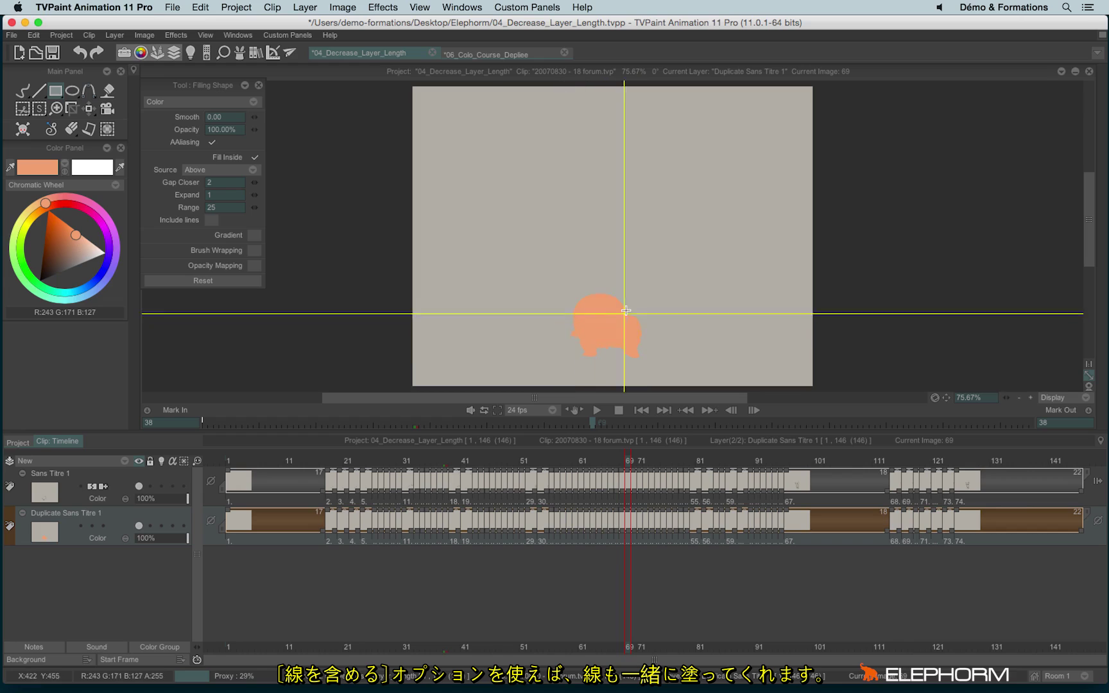
{"action": "key", "text": "ctrl+z"}
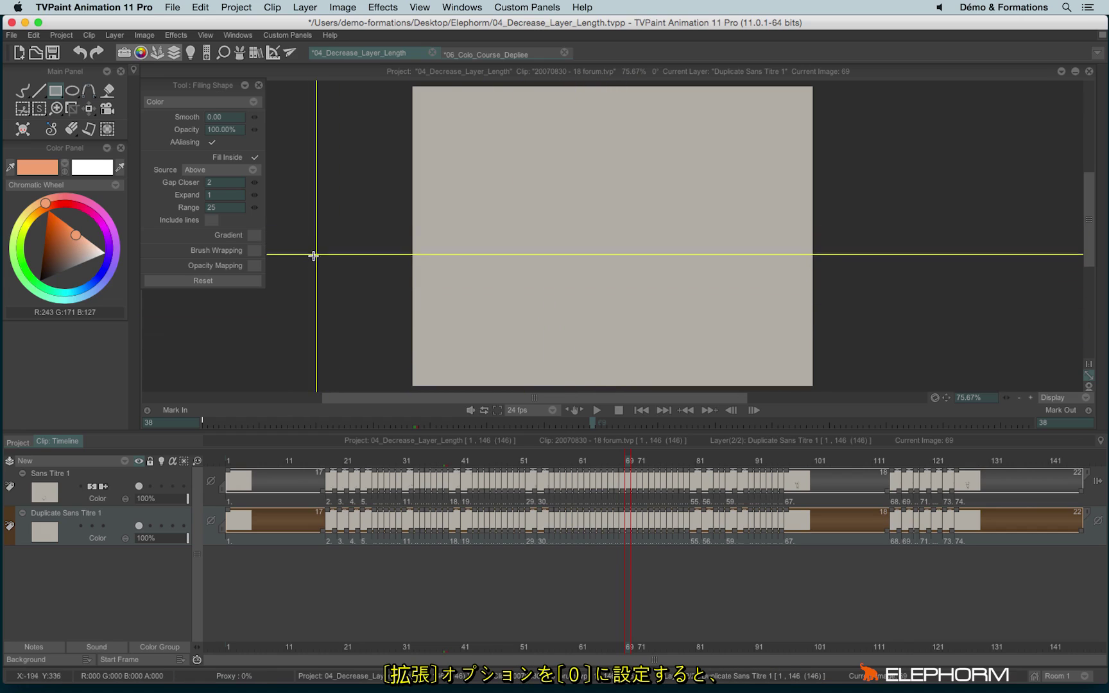
Set Expand to 0 and fill the character again with a filled rectangle
{"action": "left_click_drag", "start_coordinate": [255, 195], "coordinate": [251, 199]}
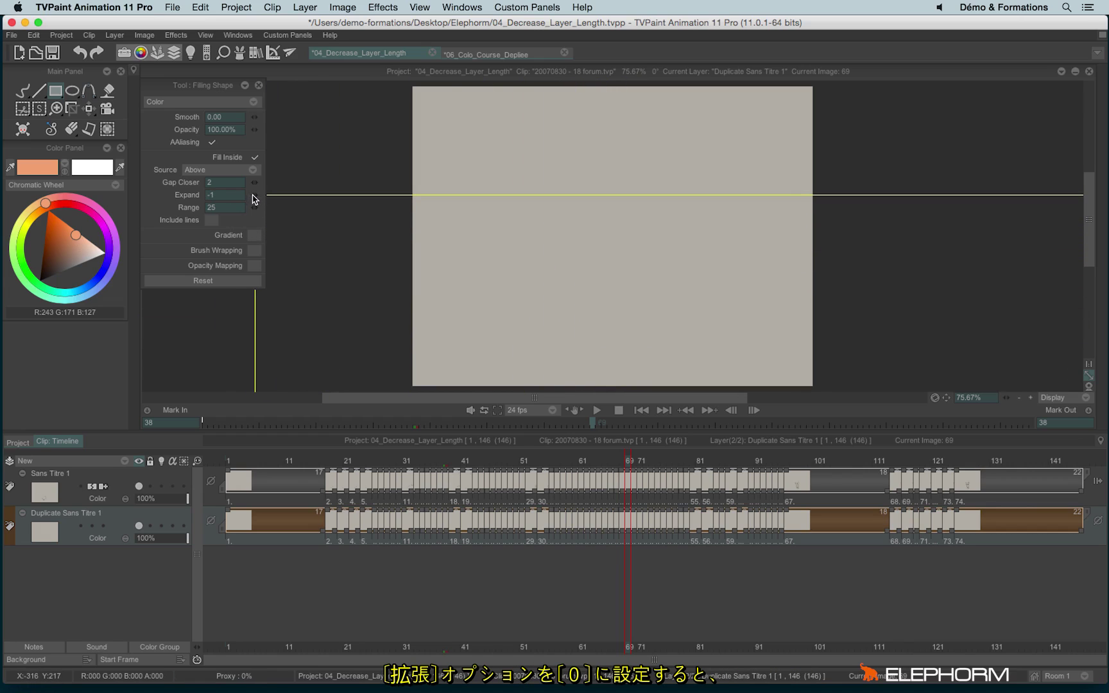
{"action": "left_click_drag", "start_coordinate": [549, 279], "coordinate": [663, 369]}
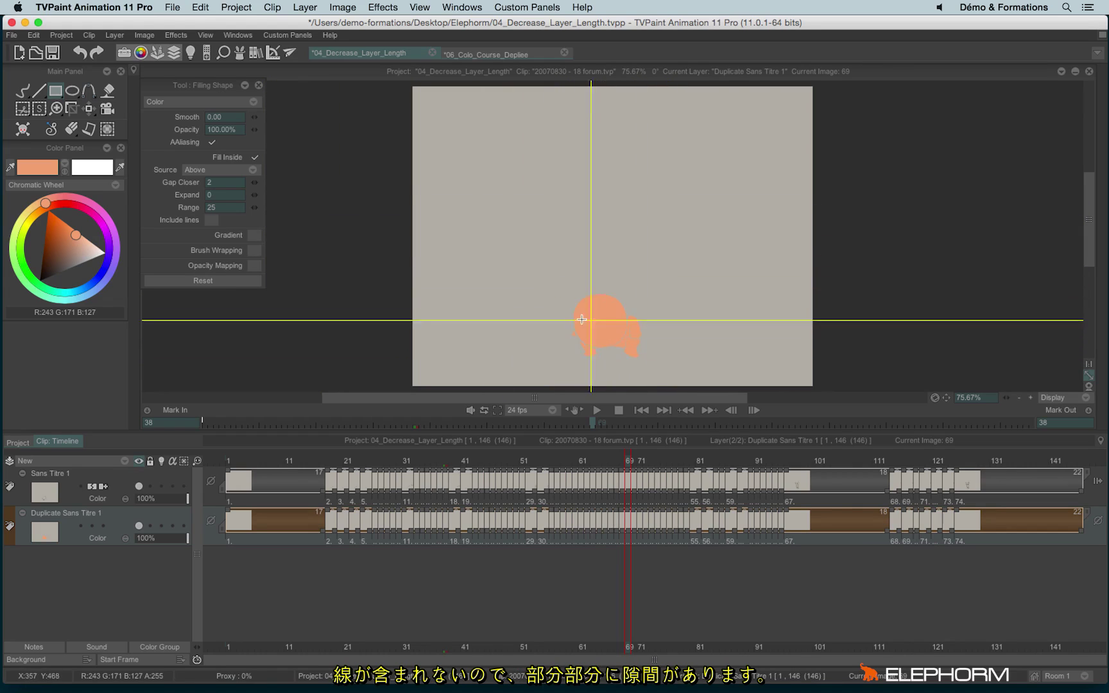
{"action": "scroll", "coordinate": [591, 321], "scroll_direction": "up", "scroll_amount": 2}
{"action": "scroll", "coordinate": [666, 311], "scroll_direction": "up", "scroll_amount": 7}
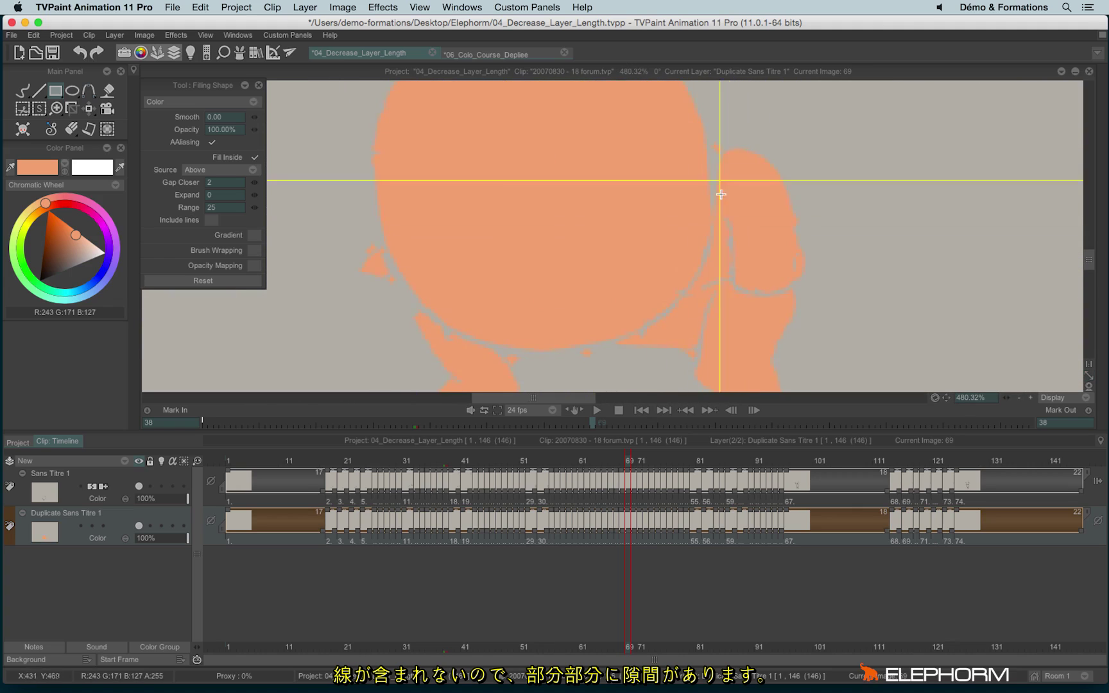
Undo the gappy fill, enable Include lines with Expand -1, and refill the character peach
{"action": "key", "text": "ctrl+z"}
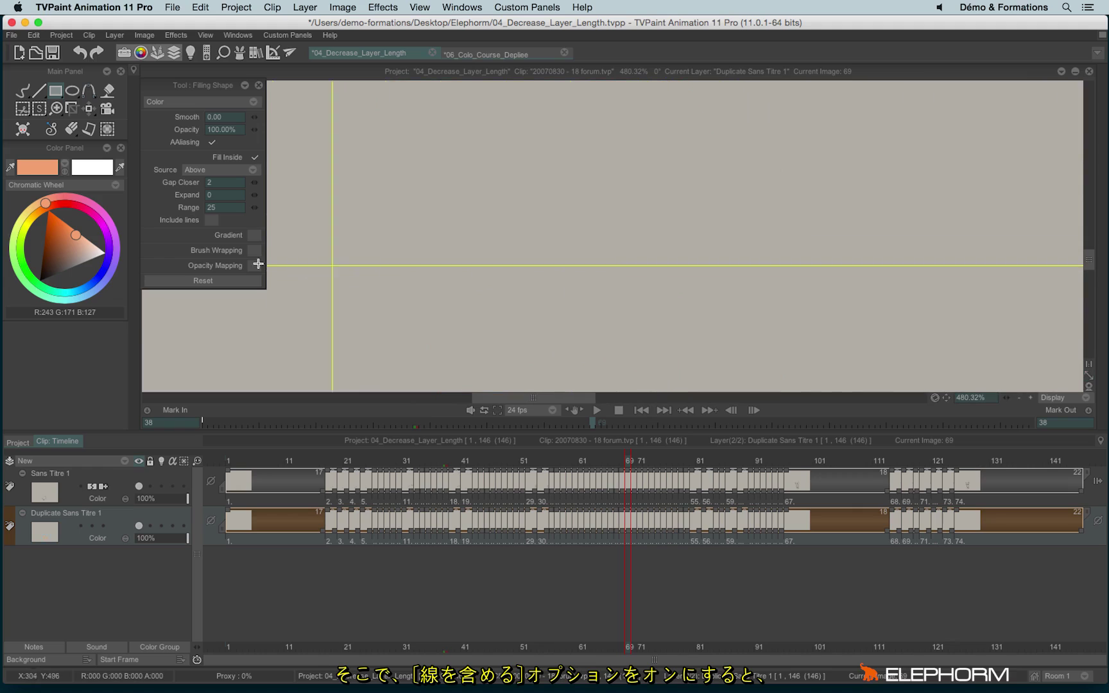
{"action": "left_click", "coordinate": [209, 222]}
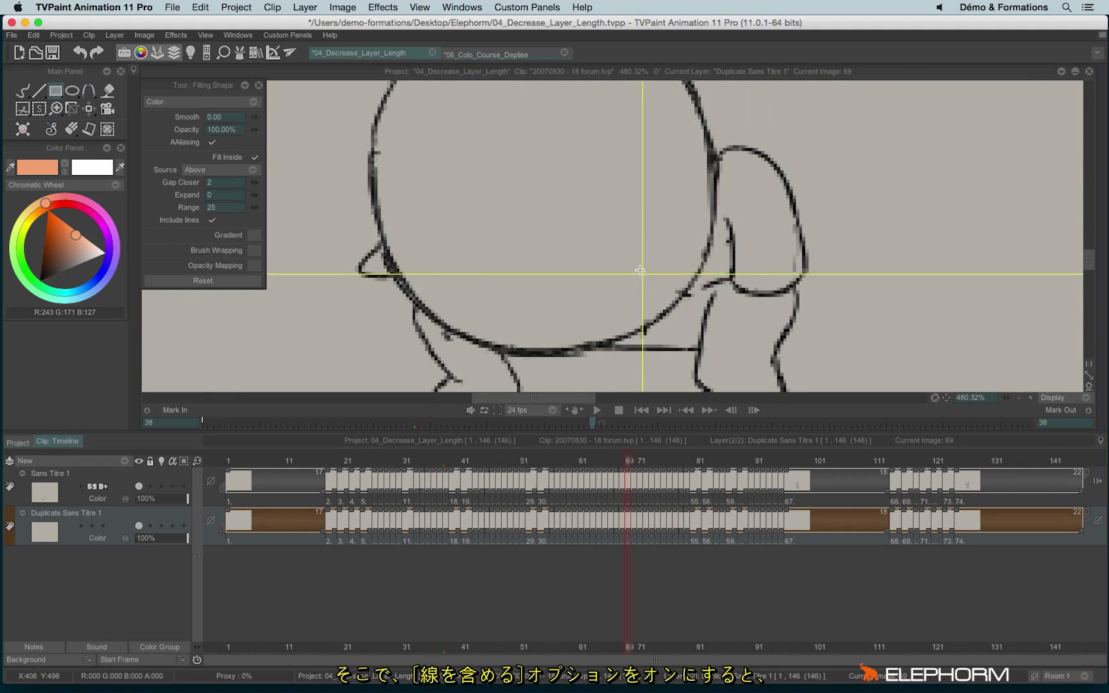
{"action": "scroll", "coordinate": [614, 232], "scroll_direction": "down", "scroll_amount": 4}
{"action": "left_click_drag", "start_coordinate": [475, 126], "coordinate": [713, 330]}
{"action": "scroll", "coordinate": [713, 330], "scroll_direction": "up", "scroll_amount": 4}
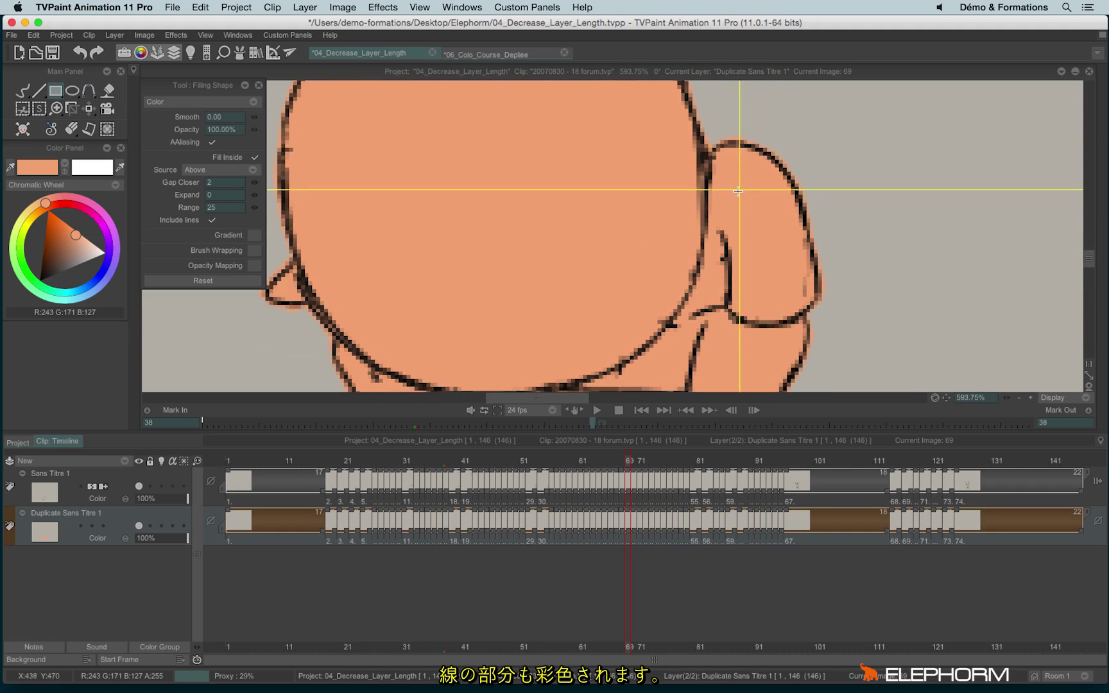
{"action": "scroll", "coordinate": [730, 218], "scroll_direction": "down", "scroll_amount": 6}
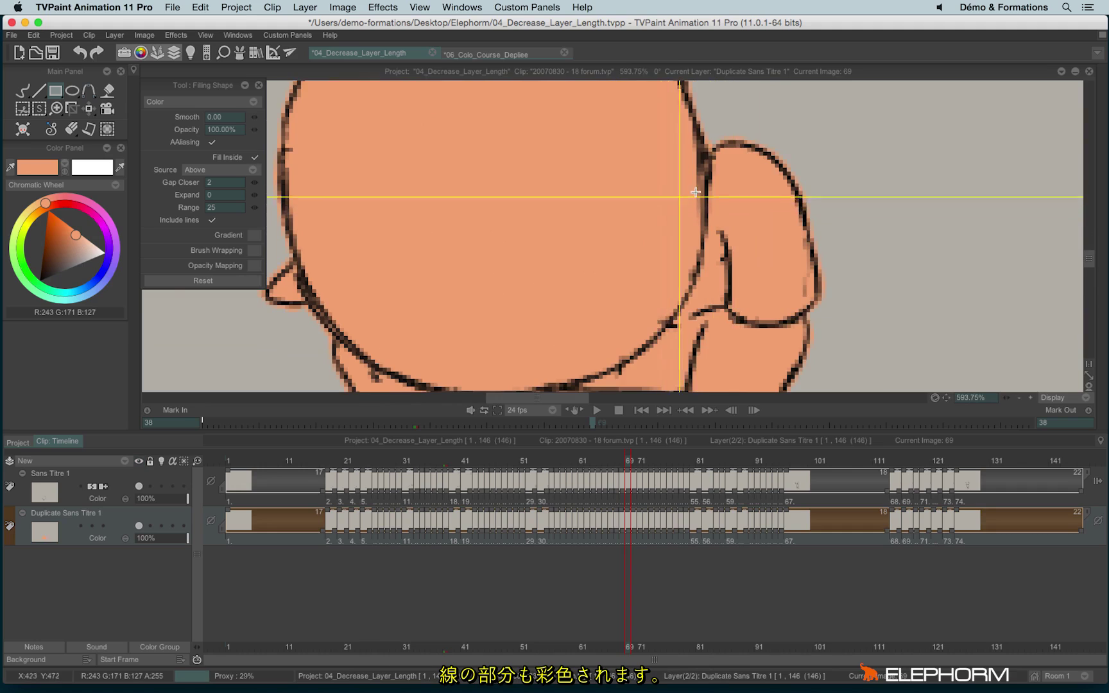
{"action": "scroll", "coordinate": [385, 257], "scroll_direction": "down", "scroll_amount": 2}
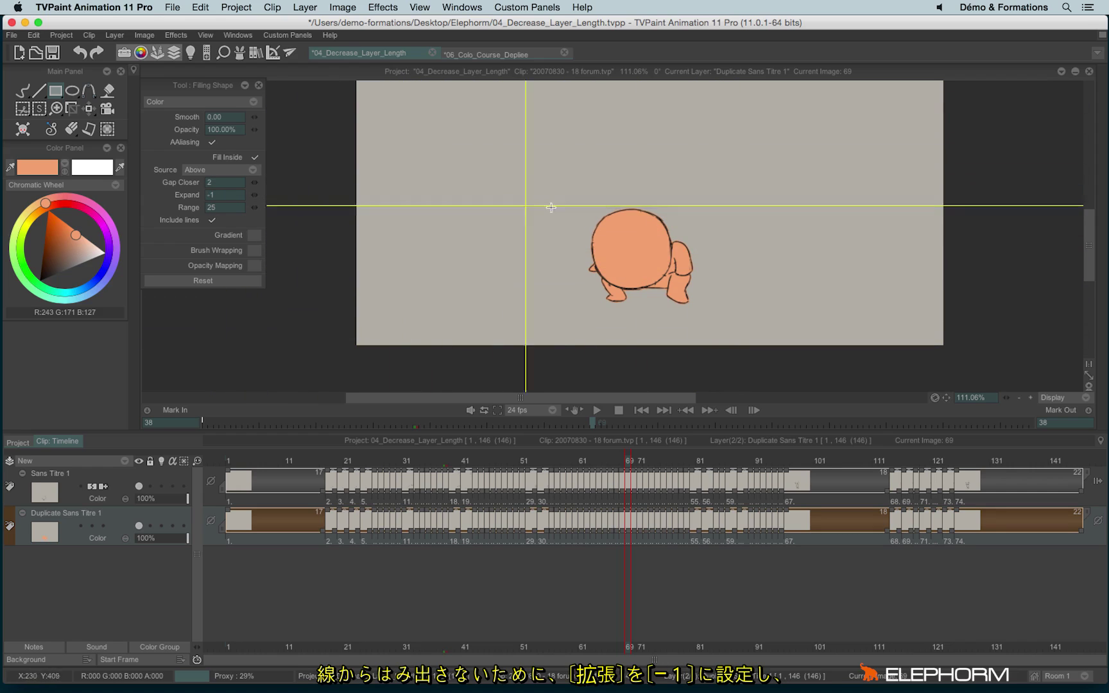
{"action": "scroll", "coordinate": [463, 317], "scroll_direction": "down", "scroll_amount": 3}
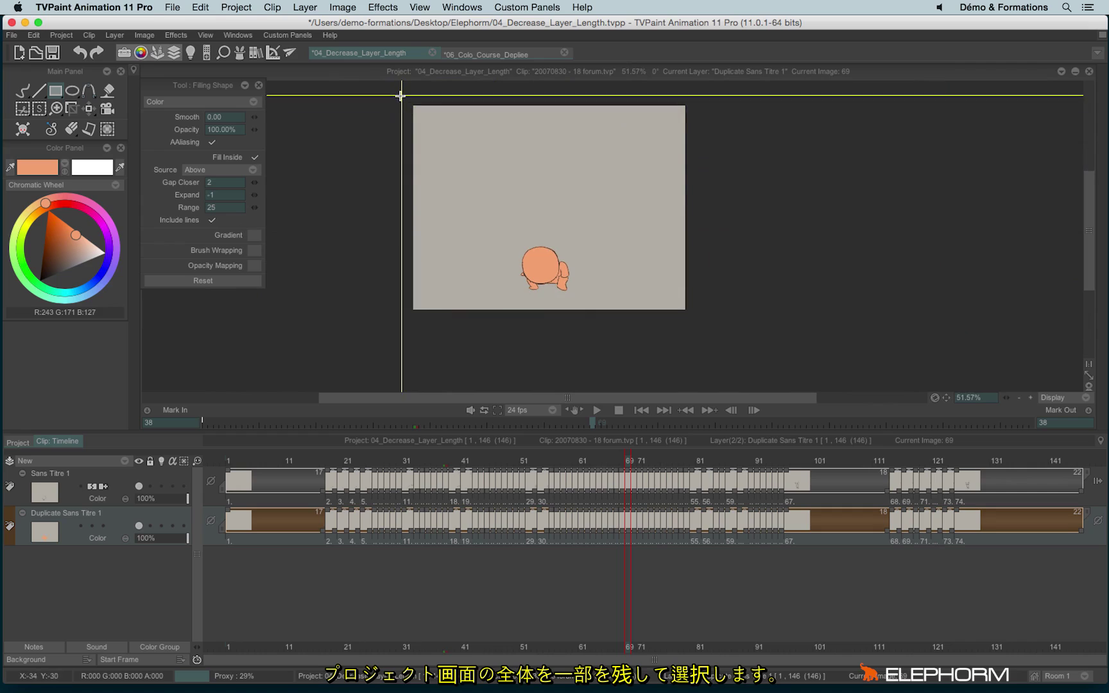
{"action": "left_click_drag", "start_coordinate": [401, 95], "coordinate": [711, 299]}
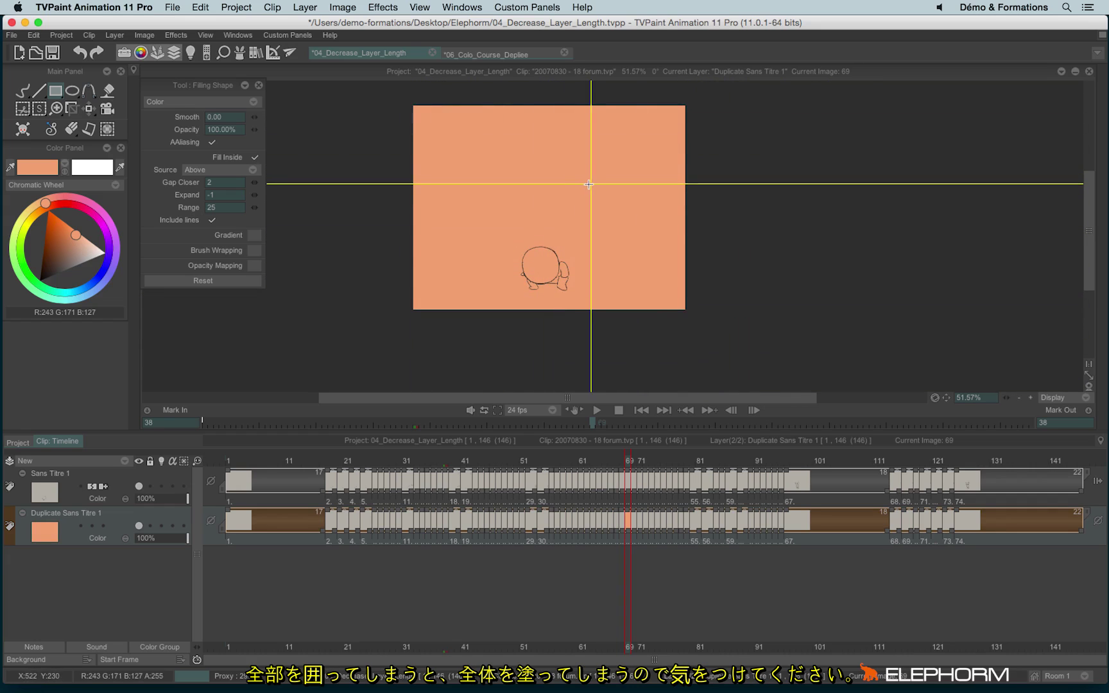
{"action": "key", "text": "super+z"}
{"action": "left_click_drag", "start_coordinate": [404, 93], "coordinate": [709, 305]}
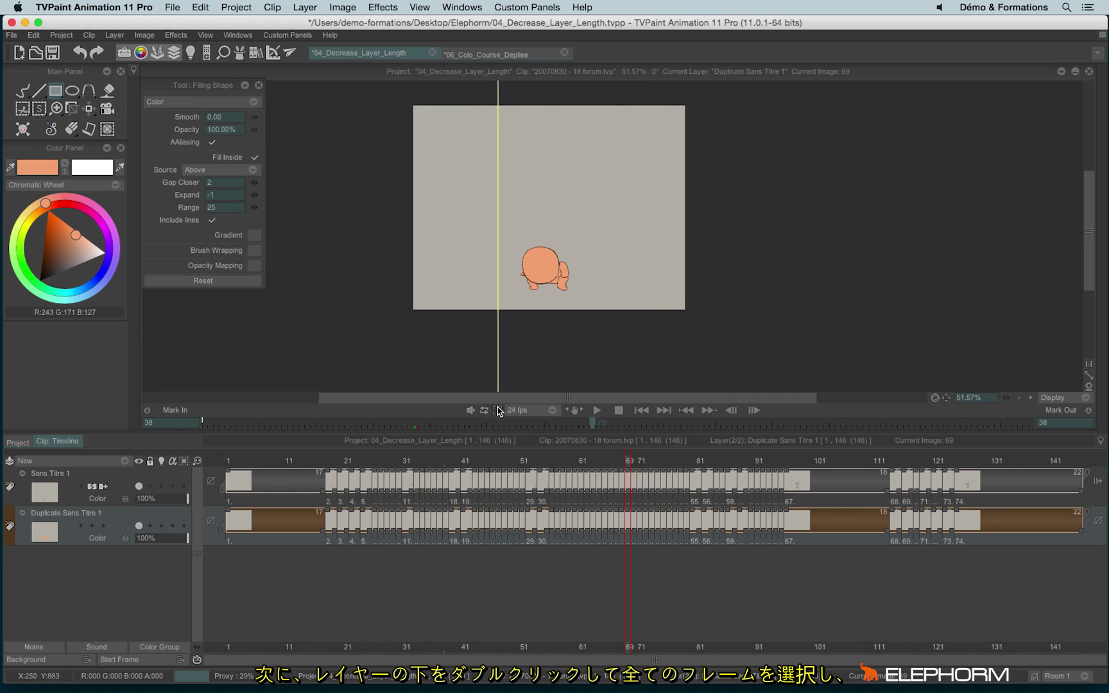
Select every frame of Duplicate Sans Titre 1 for the fill, then scrub to confirm later frames are coloured
{"action": "double_click", "coordinate": [245, 546]}
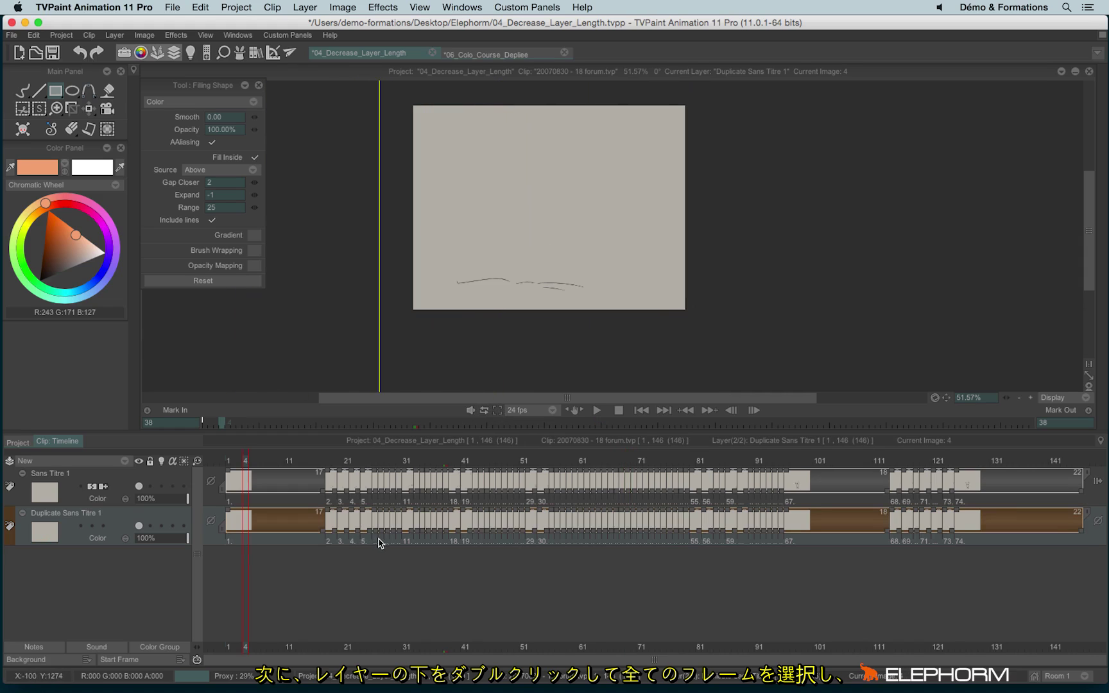
{"action": "double_click", "coordinate": [288, 547]}
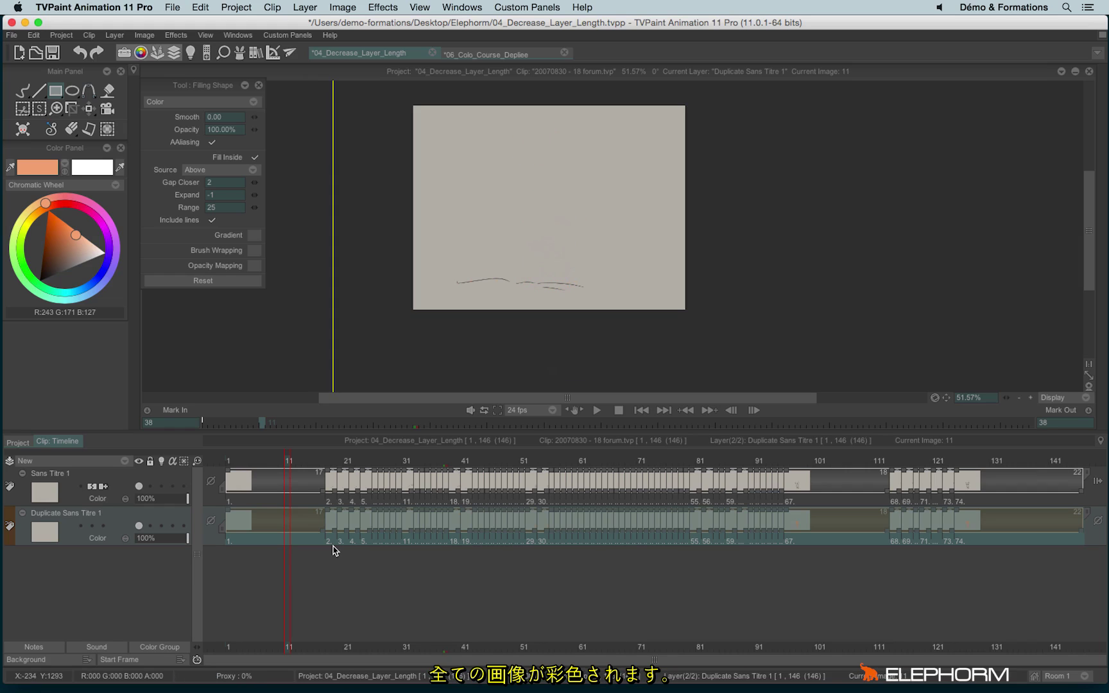
{"action": "left_click_drag", "start_coordinate": [300, 464], "coordinate": [333, 467]}
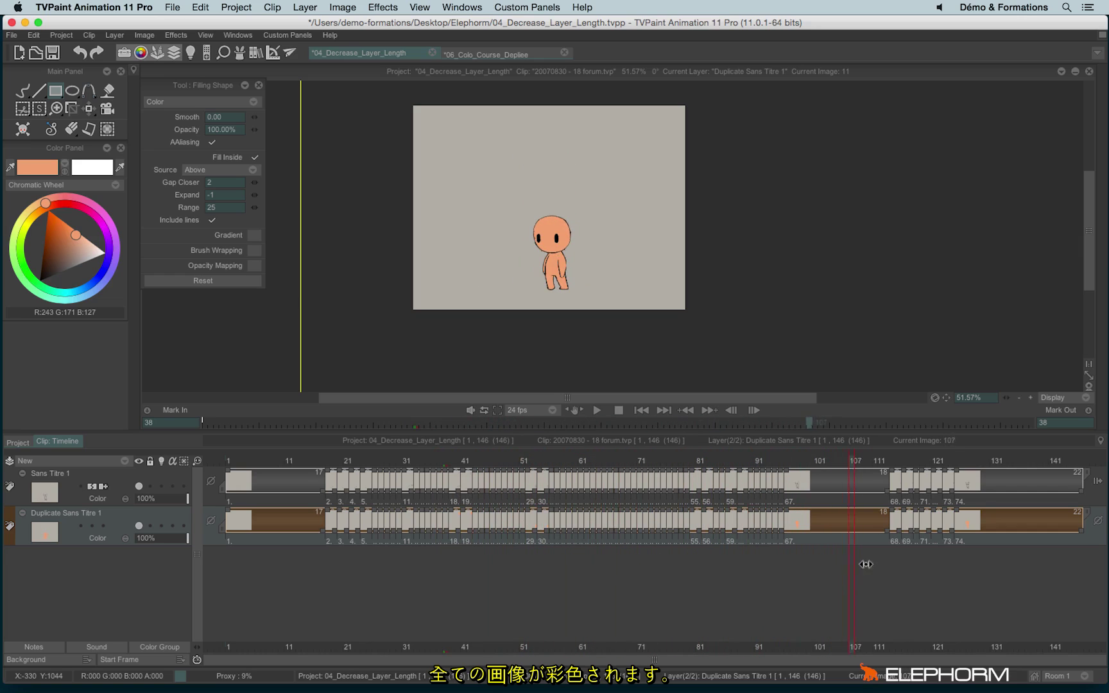
{"action": "left_click_drag", "start_coordinate": [920, 567], "coordinate": [955, 562]}
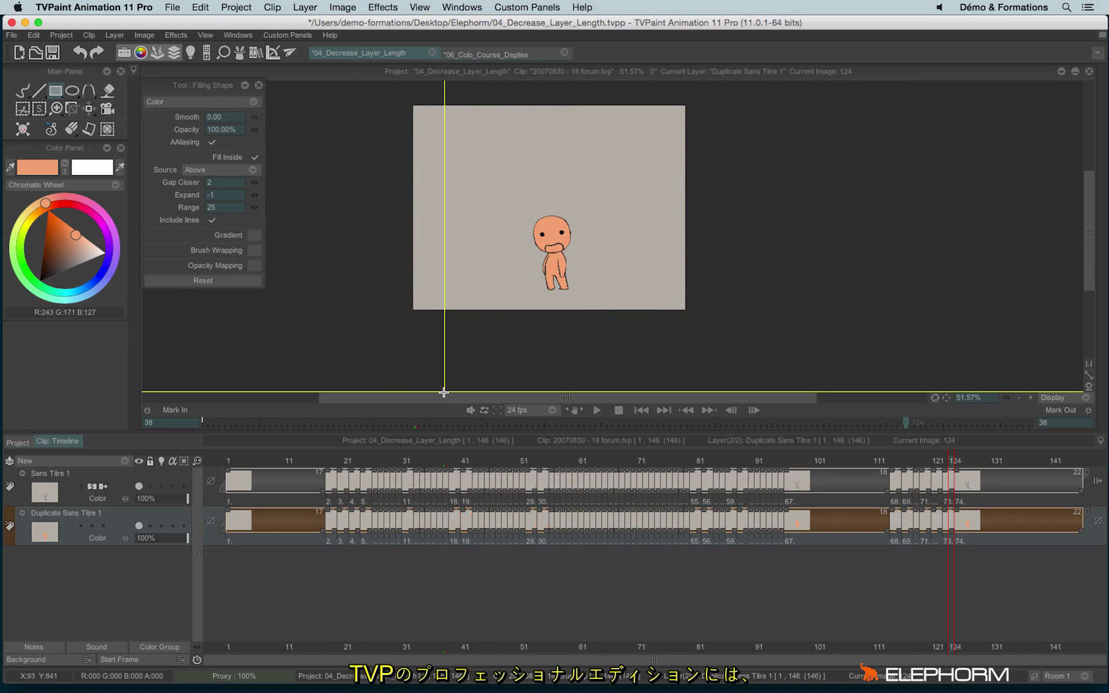
Return to frame 20, collapse the Duplicate layer, and create COLO_Sans Titre 1 from Sans Titre 1
{"action": "left_click", "coordinate": [336, 462]}
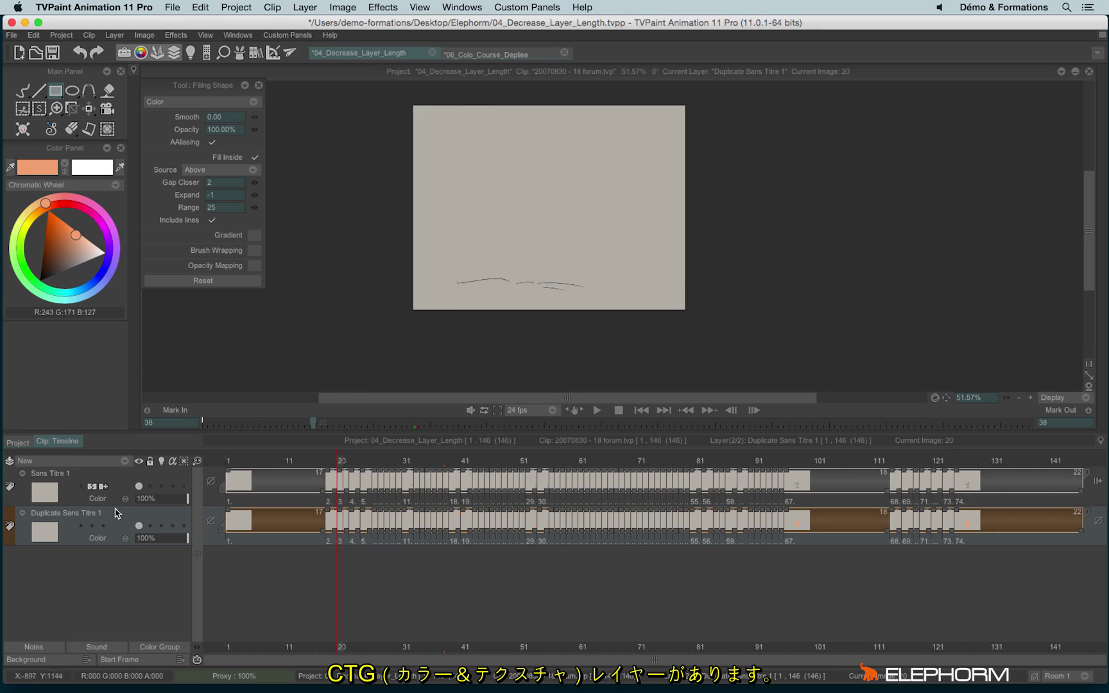
{"action": "left_click", "coordinate": [140, 526]}
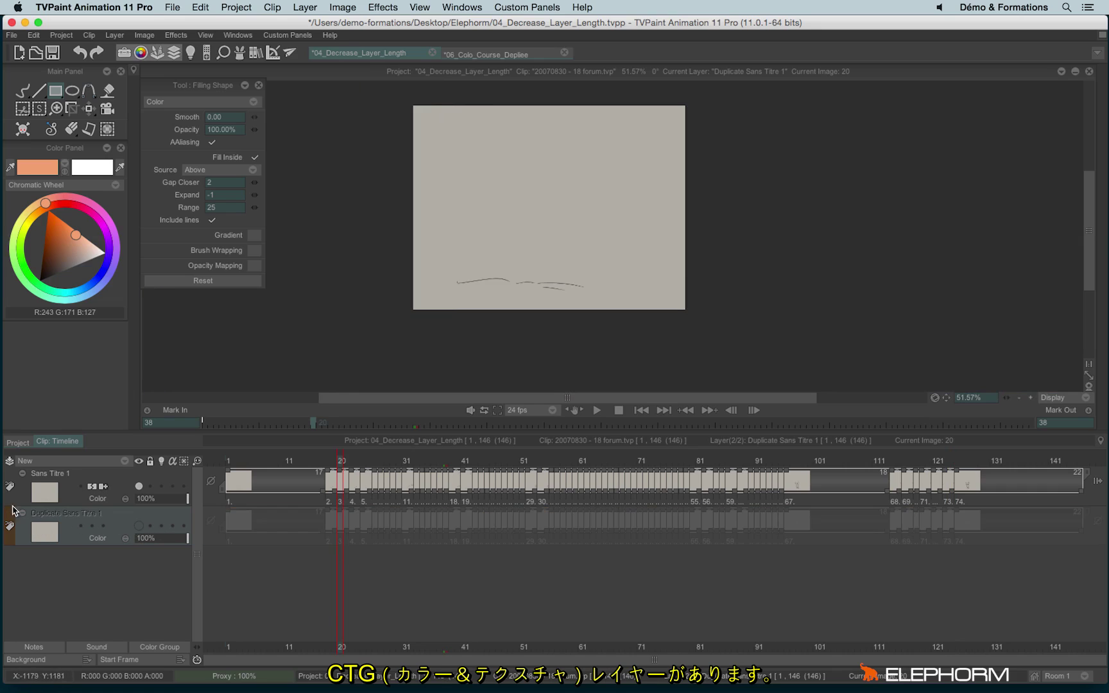
{"action": "left_click", "coordinate": [87, 483]}
{"action": "left_click", "coordinate": [92, 463]}
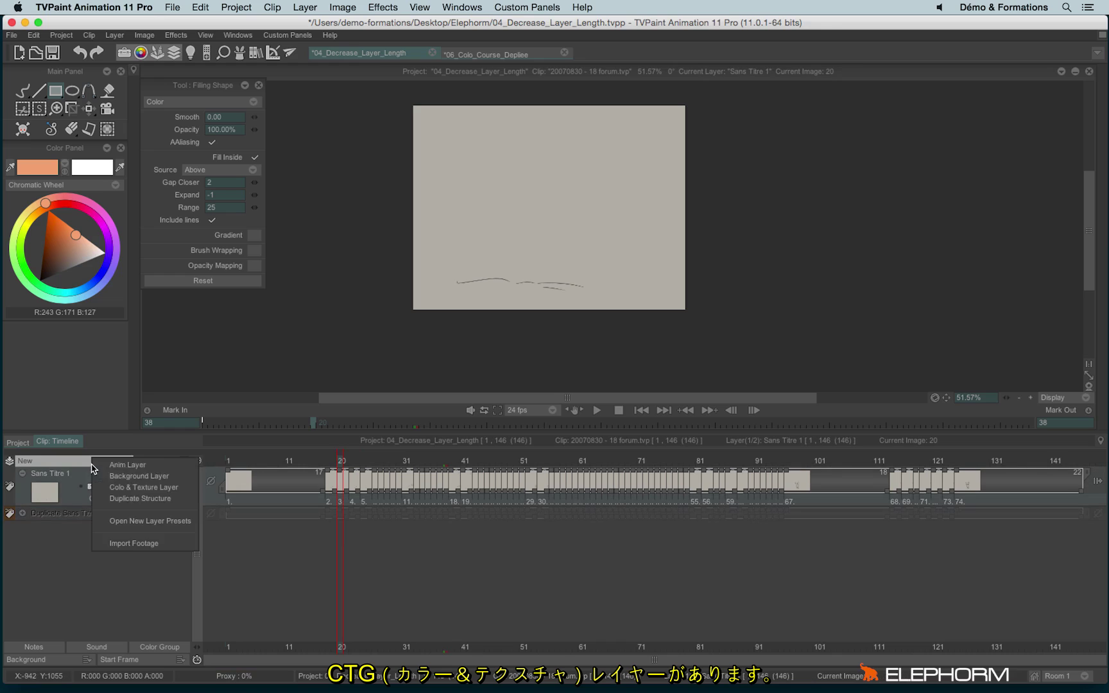
{"action": "left_click", "coordinate": [136, 488]}
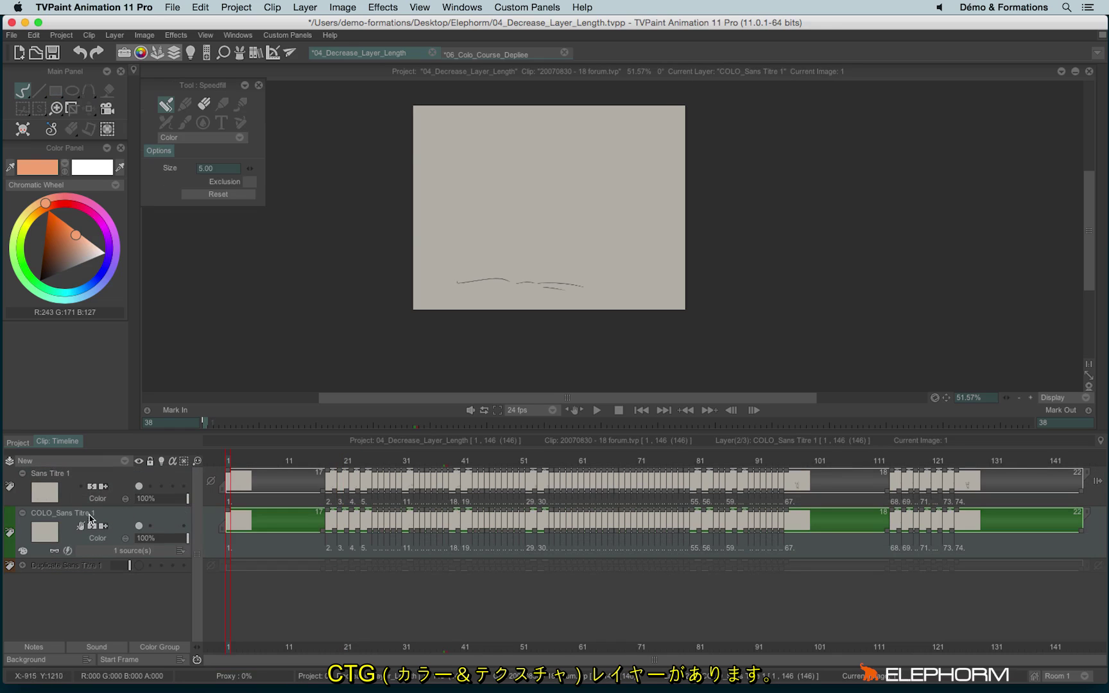